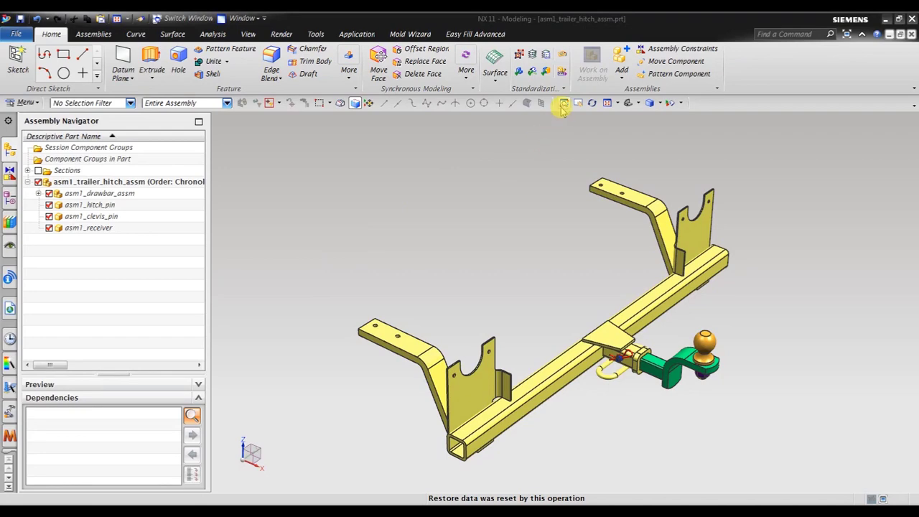
Zoom in on the hitch receiver and pin, then orbit the view
{"action": "left_click", "coordinate": [564, 103]}
{"action": "left_click_drag", "start_coordinate": [741, 286], "coordinate": [558, 399]}
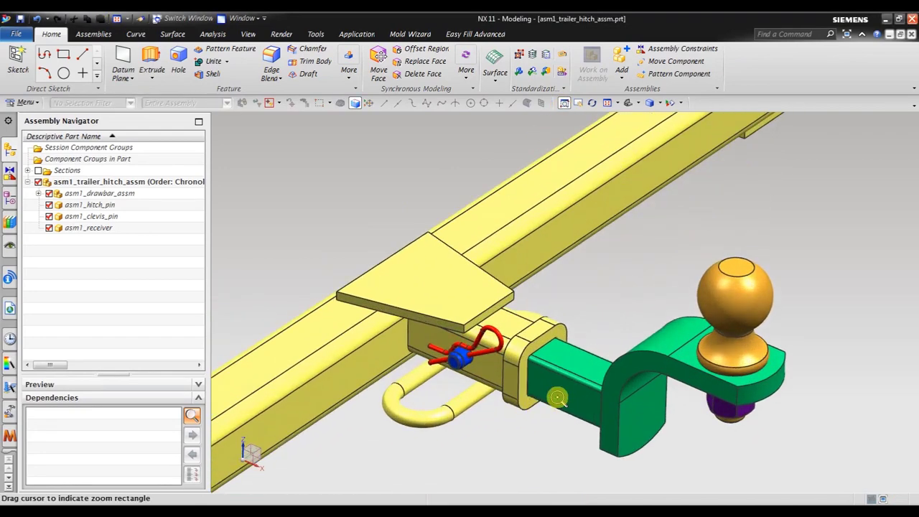
{"action": "left_click", "coordinate": [563, 103]}
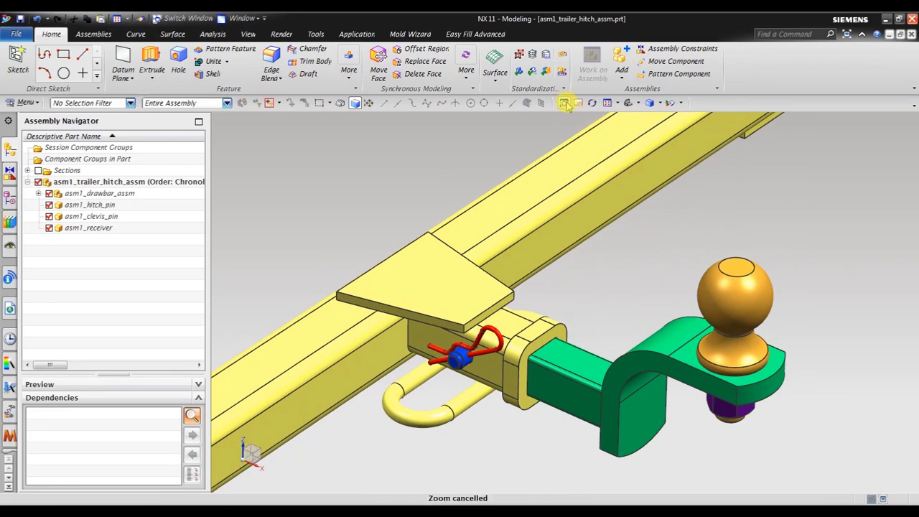
{"action": "left_click", "coordinate": [591, 103]}
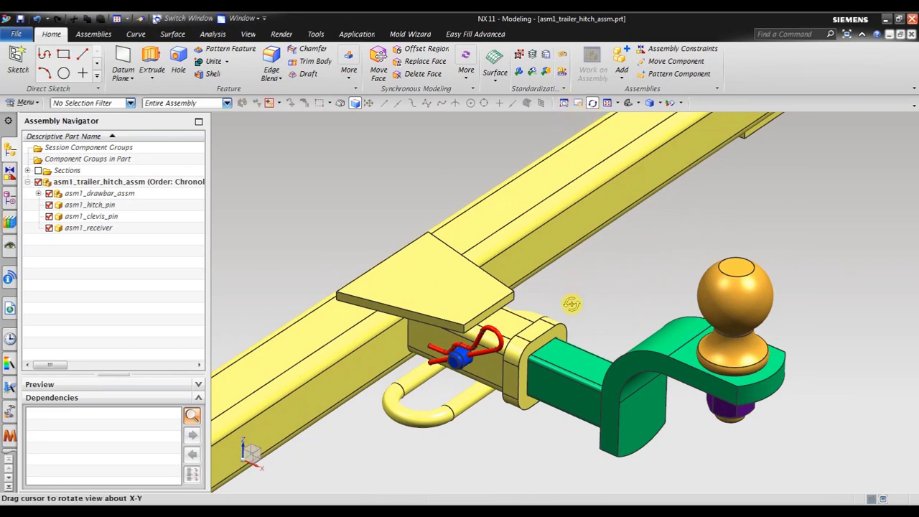
{"action": "mouse_move", "coordinate": [570, 301]}
{"action": "left_mouse_down"}
{"action": "mouse_move", "coordinate": [496, 289]}
{"action": "mouse_move", "coordinate": [512, 304]}
{"action": "mouse_move", "coordinate": [567, 289]}
{"action": "mouse_move", "coordinate": [574, 304]}
{"action": "left_mouse_up"}
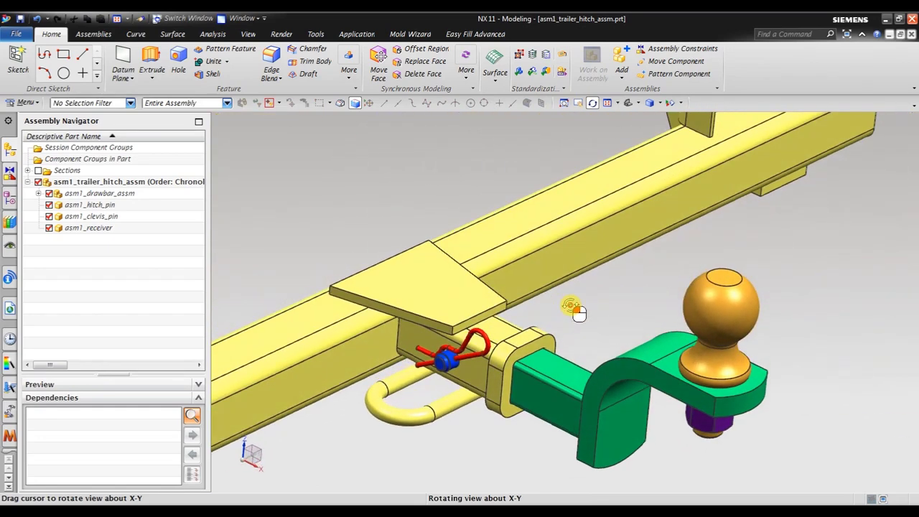
Fit the whole hitch frame, orbit to a new oblique angle, and show the Assemblies commands
{"action": "left_click", "coordinate": [607, 102]}
{"action": "left_click_drag", "start_coordinate": [586, 178], "coordinate": [543, 194]}
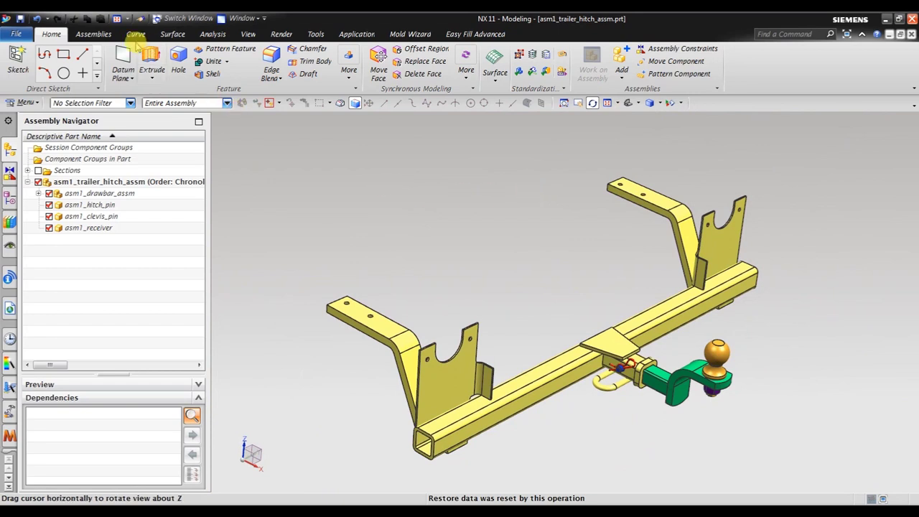
{"action": "left_click", "coordinate": [105, 35]}
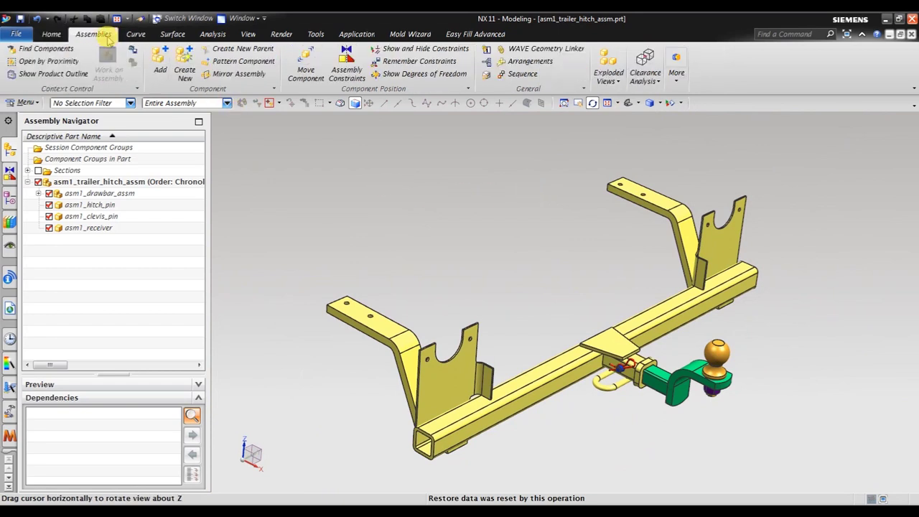
Enter the assembly sequencing environment and create a new sequence in the Sequence Navigator
{"action": "left_click", "coordinate": [507, 79]}
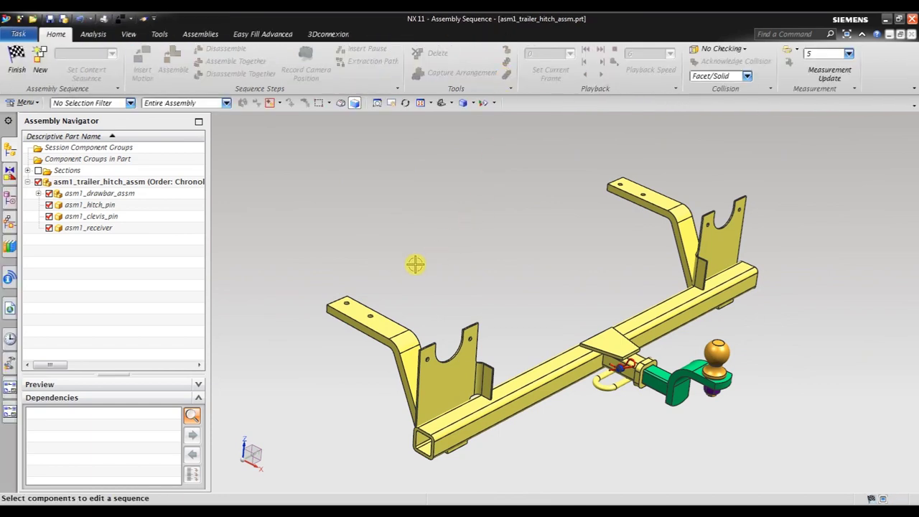
{"action": "left_click", "coordinate": [10, 223]}
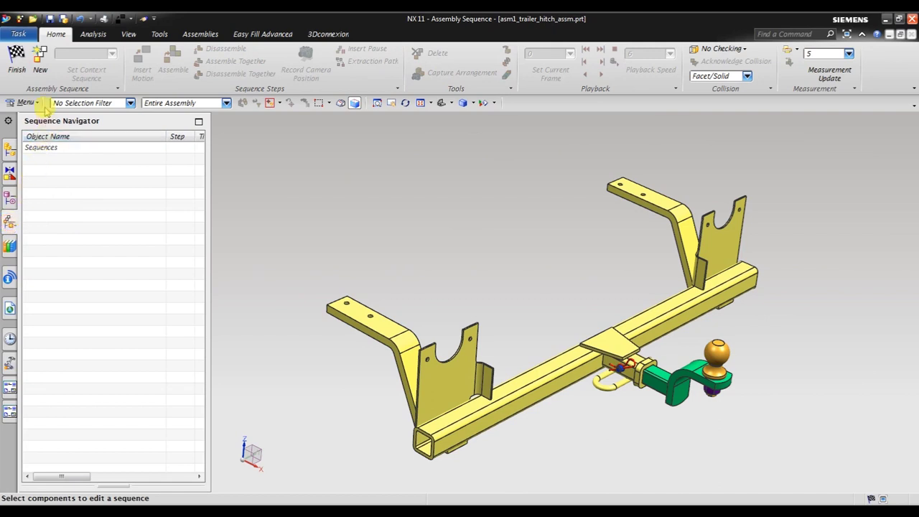
{"action": "left_click", "coordinate": [36, 65]}
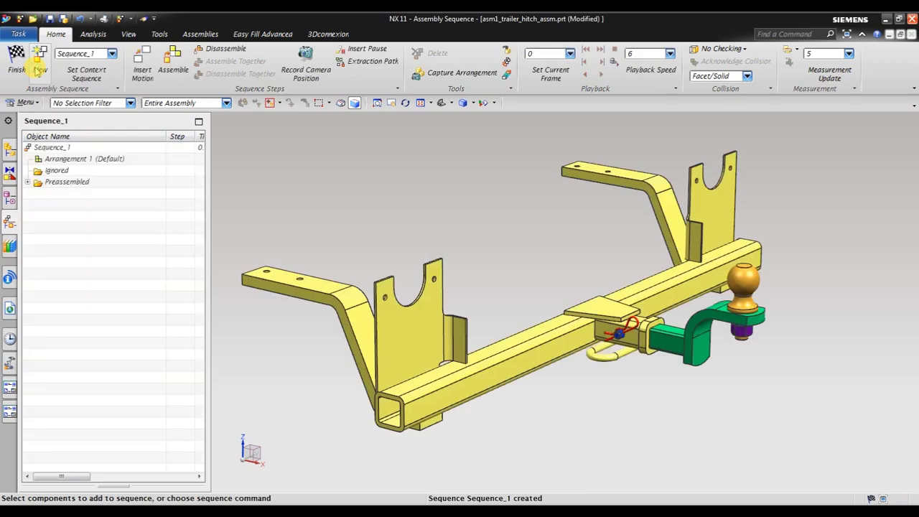
Rename Sequence_1 to 'Release Hitch' in its Details properties
{"action": "left_click", "coordinate": [72, 148]}
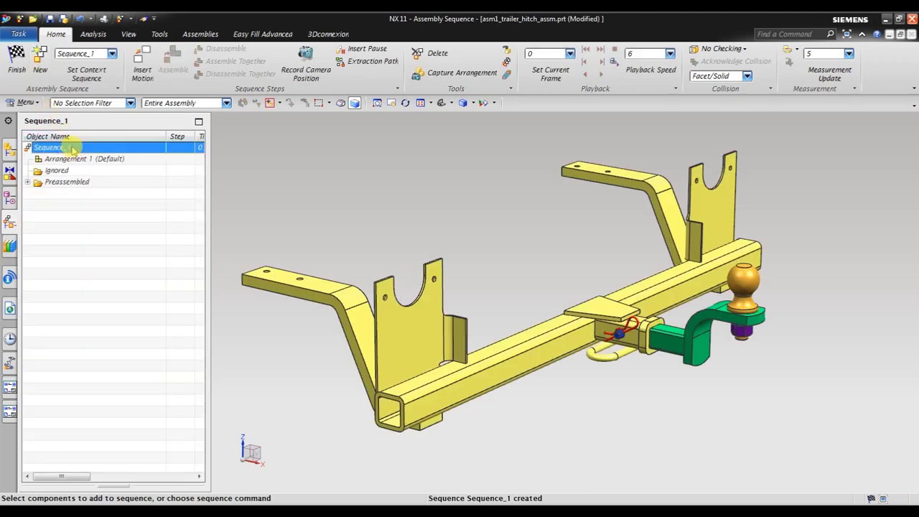
{"action": "left_click", "coordinate": [133, 488]}
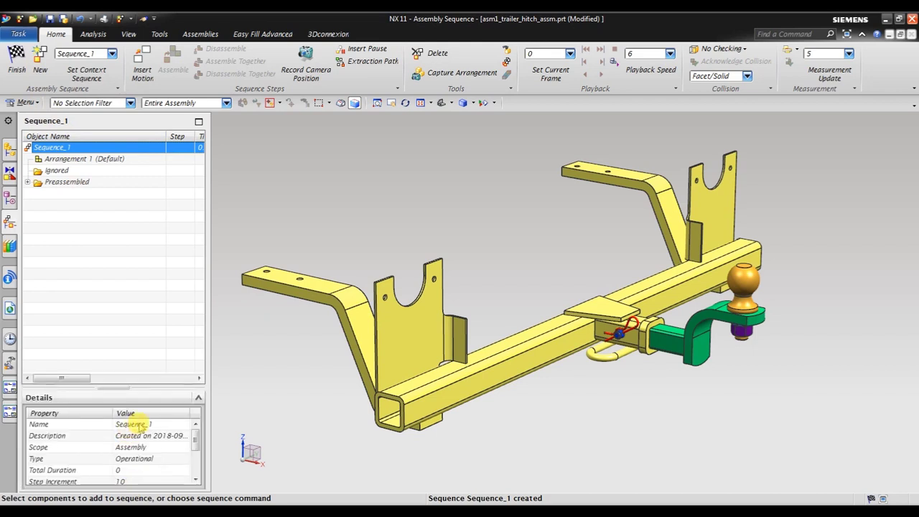
{"action": "double_click", "coordinate": [136, 424]}
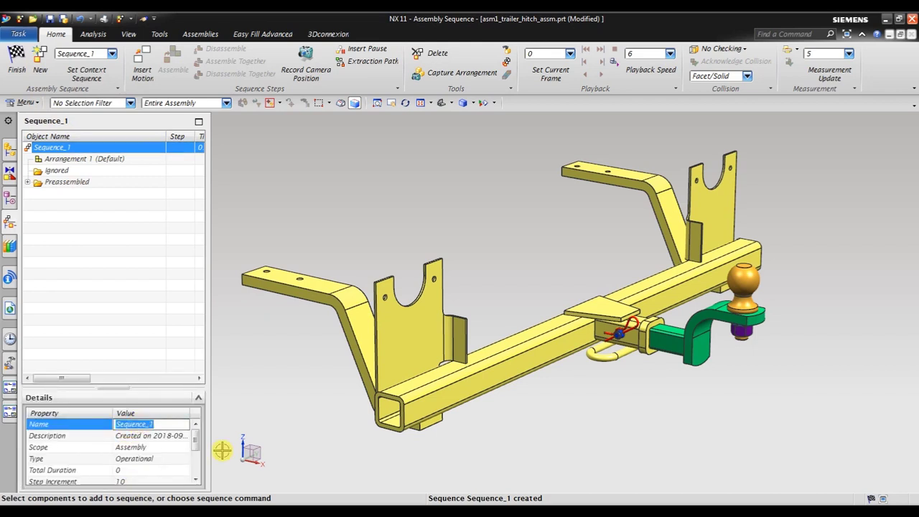
{"action": "type", "text": "Release Hitch"}
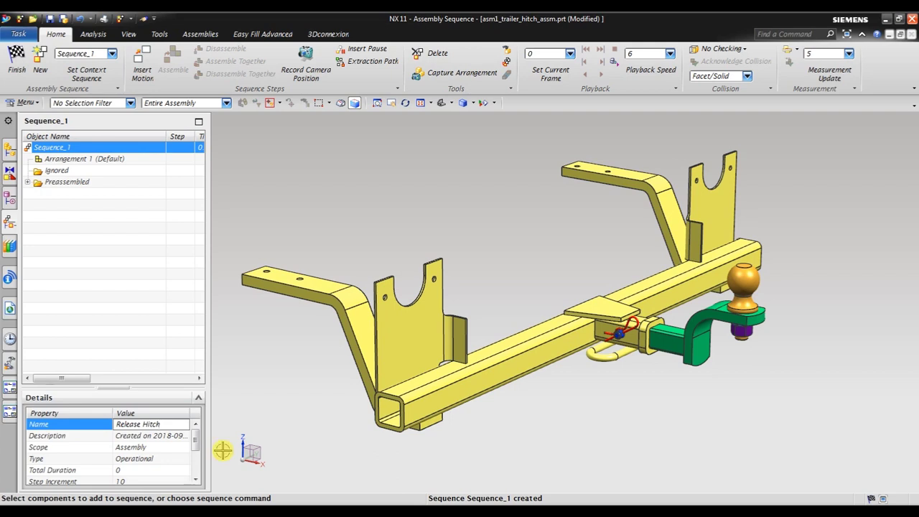
{"action": "key", "text": "Return"}
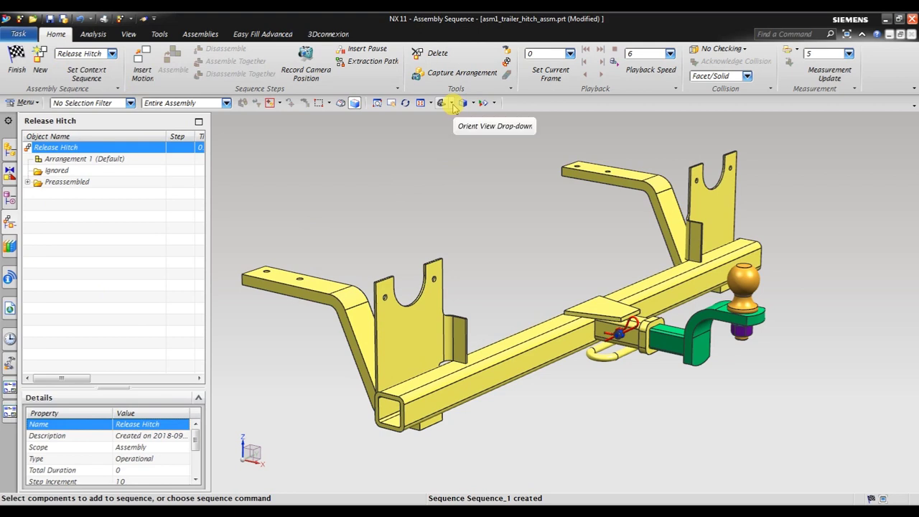
Set a trimetric view and record it as Camera step 10
{"action": "left_click", "coordinate": [452, 104]}
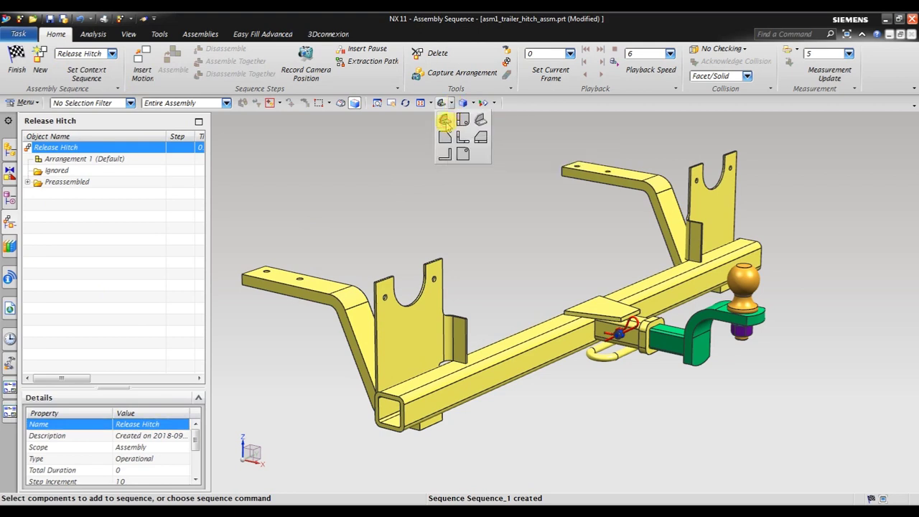
{"action": "left_click", "coordinate": [444, 120]}
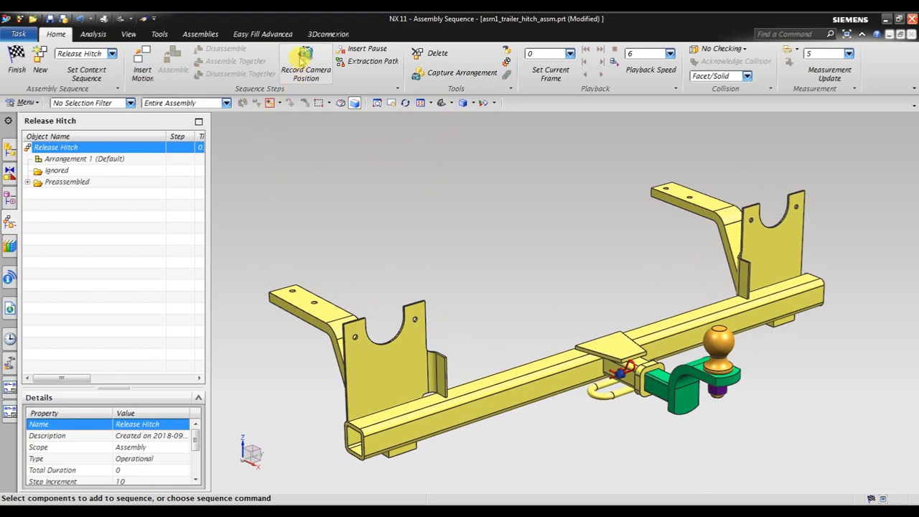
{"action": "left_click", "coordinate": [301, 63]}
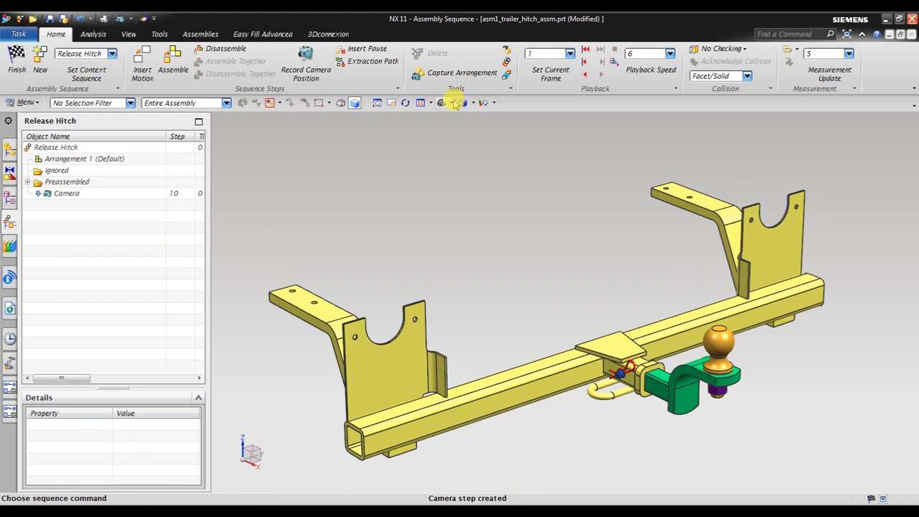
{"action": "left_click", "coordinate": [452, 103]}
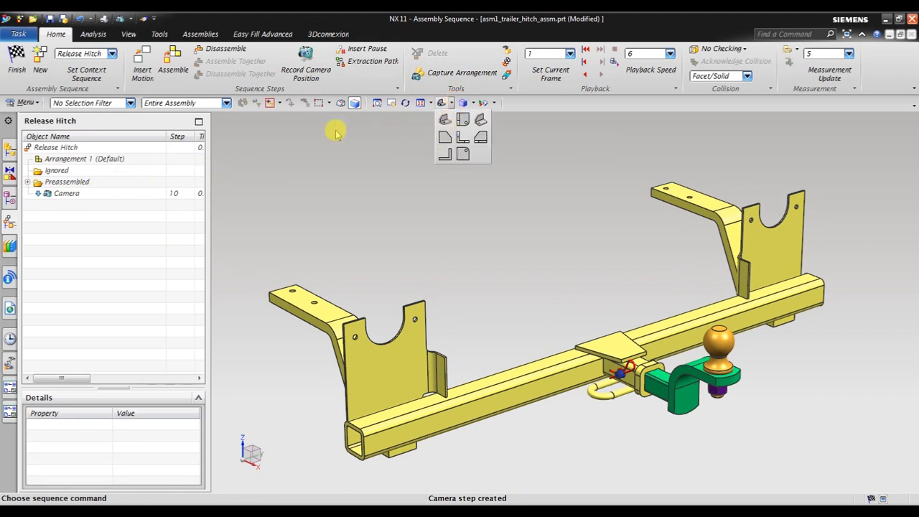
{"action": "left_click", "coordinate": [349, 199]}
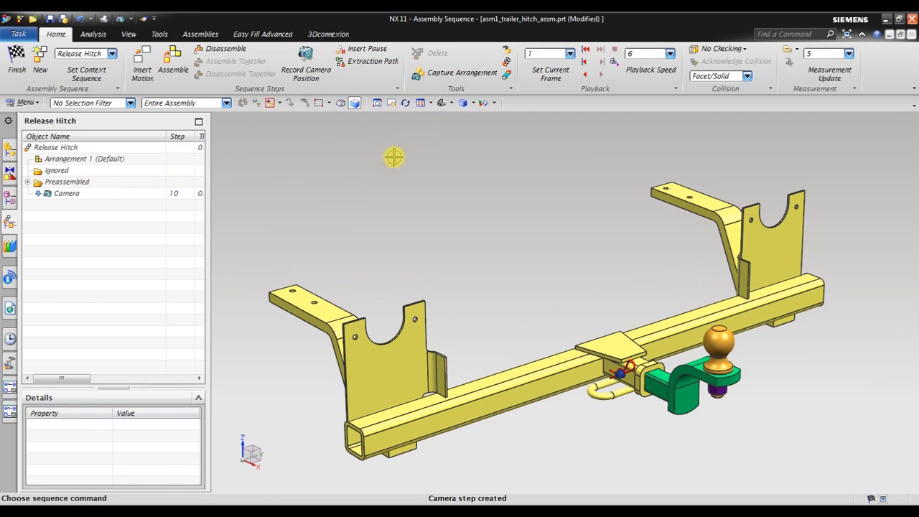
Insert a Pause step 20 and set its total duration to 15
{"action": "left_click", "coordinate": [371, 50]}
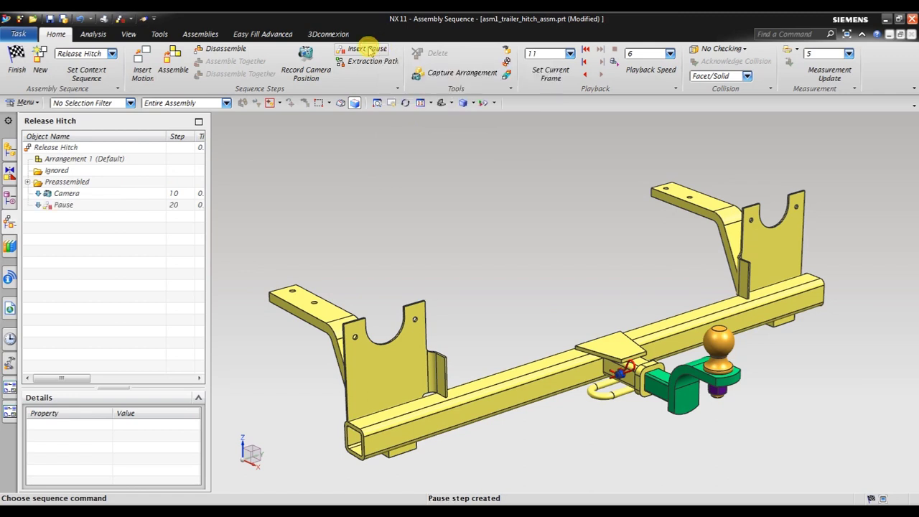
{"action": "left_click", "coordinate": [62, 208]}
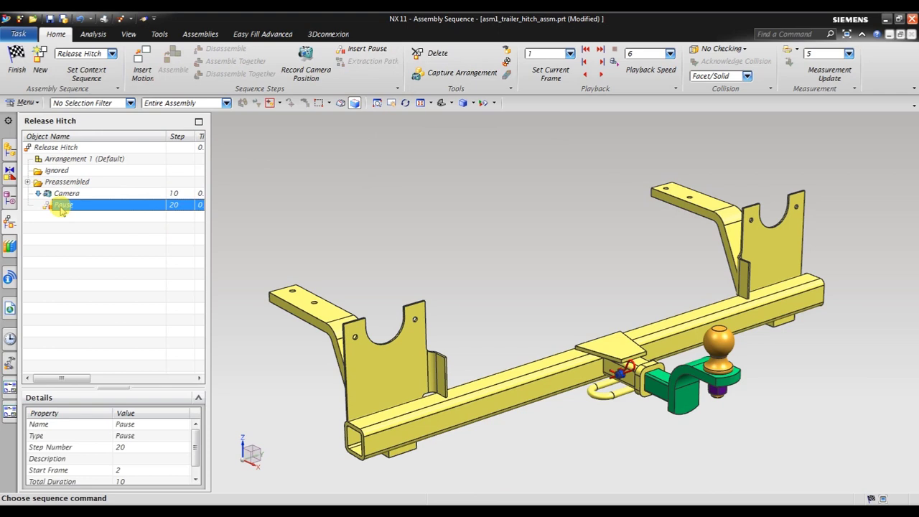
{"action": "scroll", "coordinate": [123, 463], "scroll_direction": "down", "scroll_amount": 1}
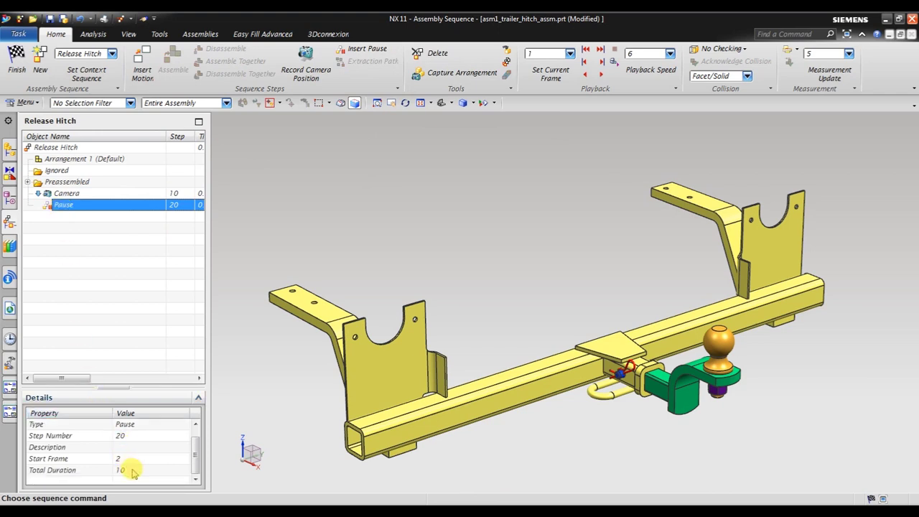
{"action": "double_click", "coordinate": [133, 471]}
{"action": "type", "text": "15"}
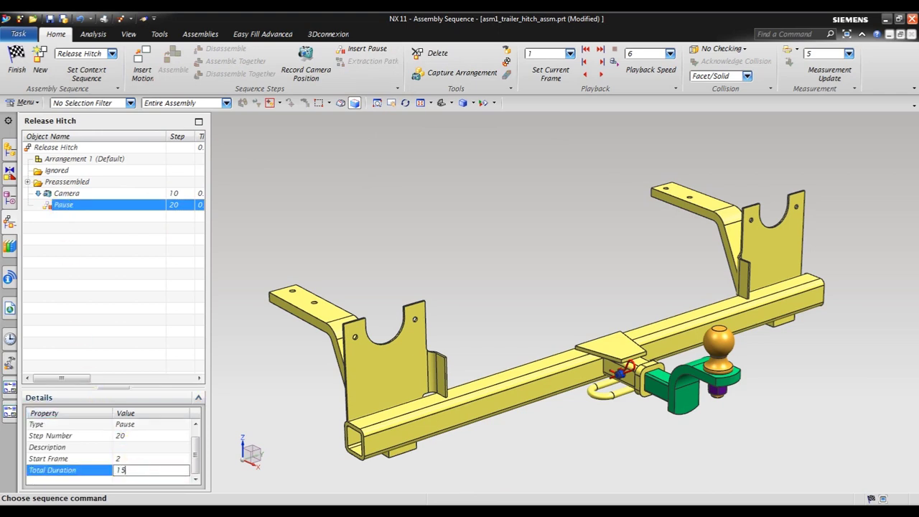
{"action": "key", "text": "Return"}
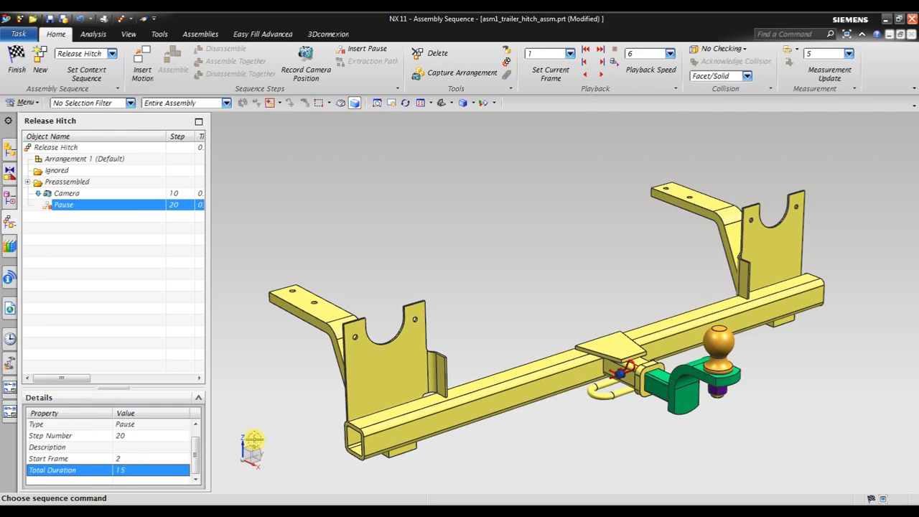
Orbit the hitch, snap to a side-on view with F8, and zoom the model
{"action": "middle_click_drag", "start_coordinate": [545, 185], "coordinate": [582, 164]}
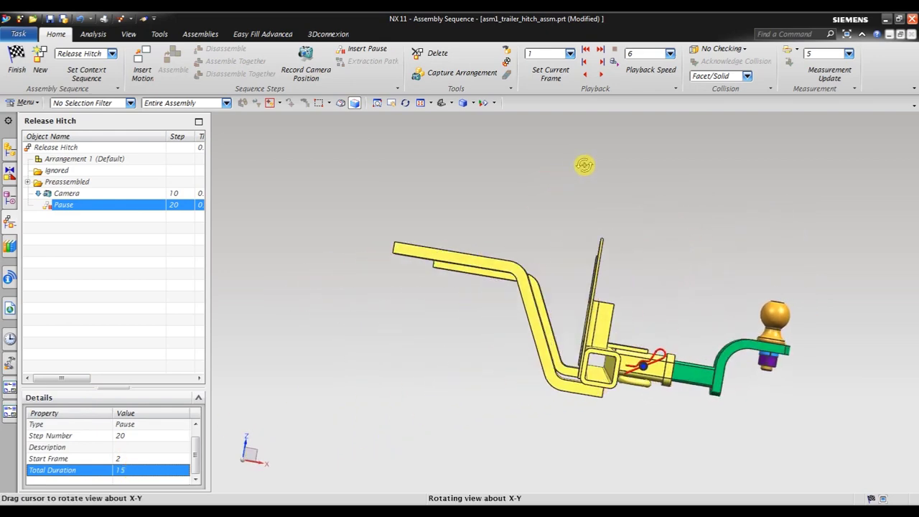
{"action": "left_click", "coordinate": [407, 104]}
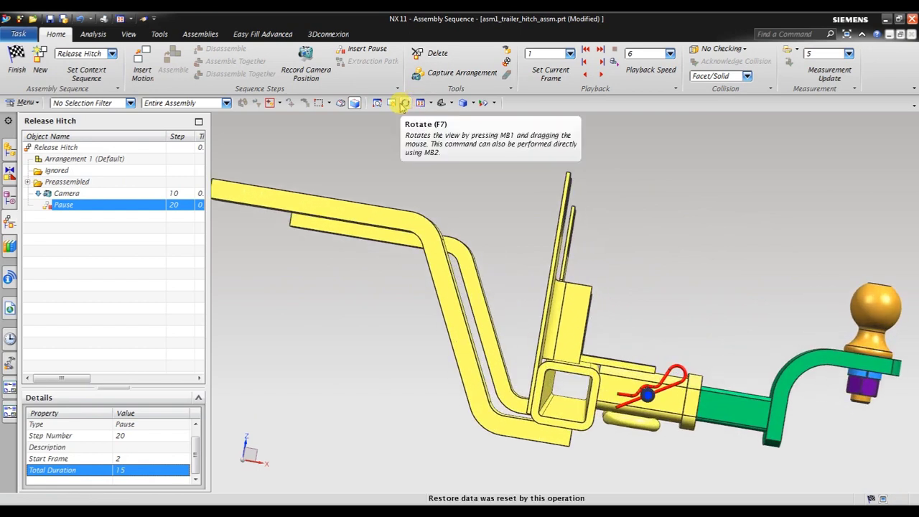
{"action": "key", "text": "F8"}
{"action": "scroll", "coordinate": [818, 415], "scroll_direction": "up", "scroll_amount": 2}
{"action": "scroll", "coordinate": [816, 412], "scroll_direction": "up", "scroll_amount": 2}
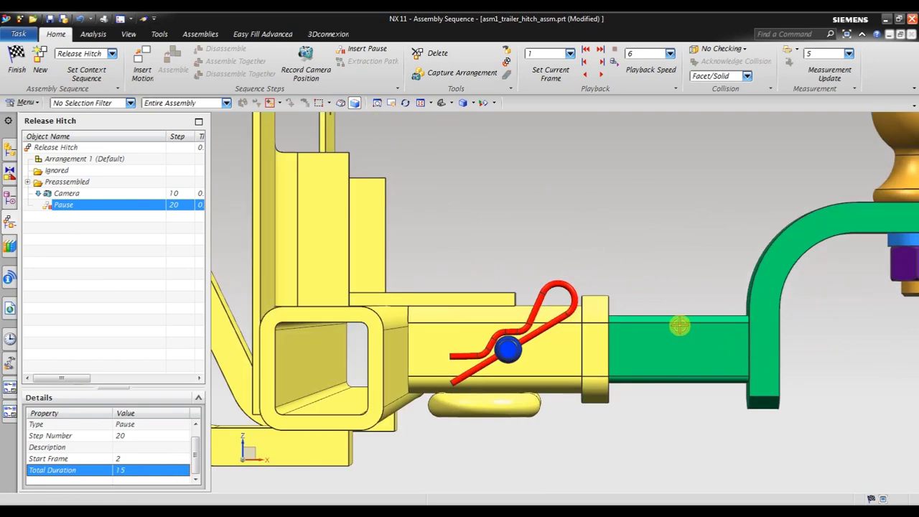
{"action": "scroll", "coordinate": [564, 304], "scroll_direction": "up", "scroll_amount": 1}
{"action": "scroll", "coordinate": [563, 305], "scroll_direction": "up", "scroll_amount": 1}
{"action": "scroll", "coordinate": [561, 302], "scroll_direction": "up", "scroll_amount": 1}
{"action": "scroll", "coordinate": [570, 323], "scroll_direction": "up", "scroll_amount": 2}
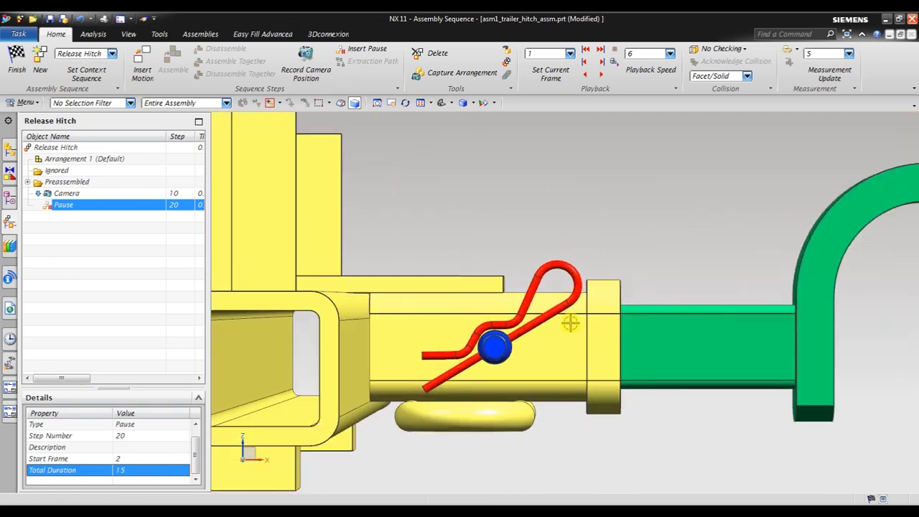
{"action": "scroll", "coordinate": [570, 323], "scroll_direction": "up", "scroll_amount": 1}
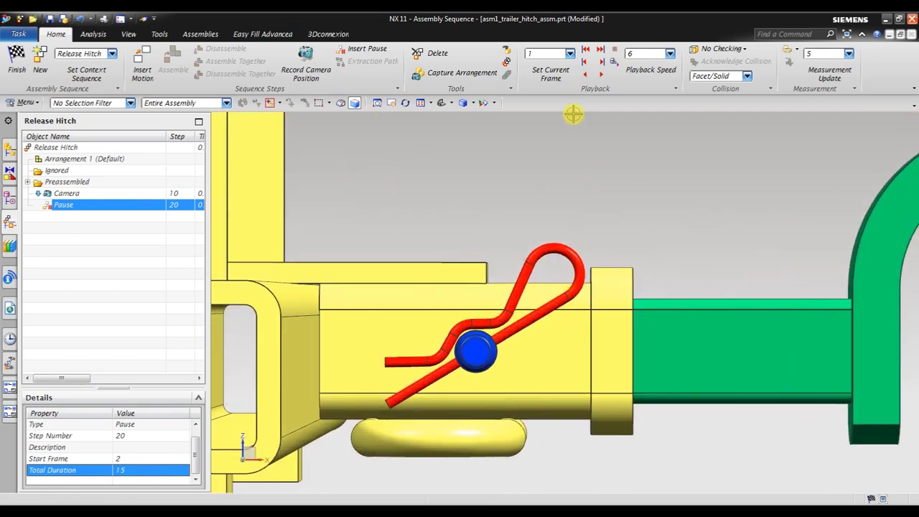
Pan so the red clip and blue pin sit centred beside the green drawbar
{"action": "left_click", "coordinate": [131, 34]}
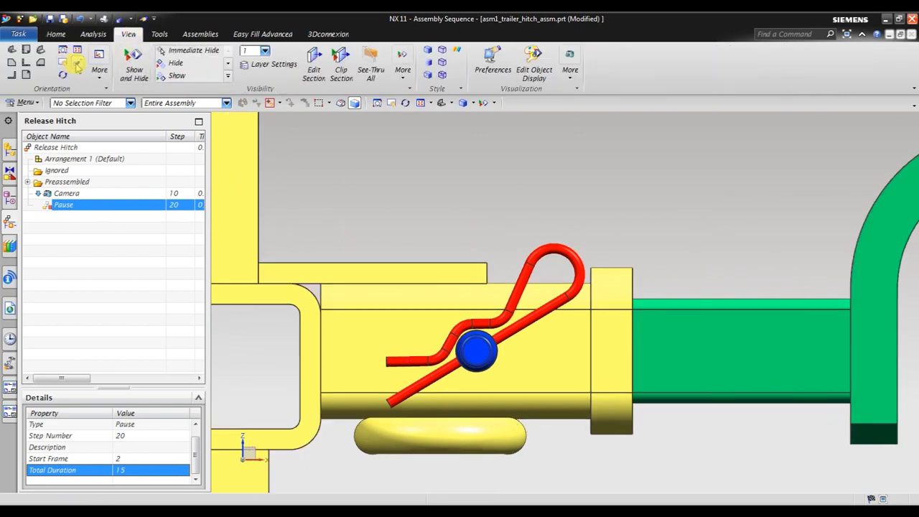
{"action": "scroll", "coordinate": [506, 249], "scroll_direction": "up", "scroll_amount": 1}
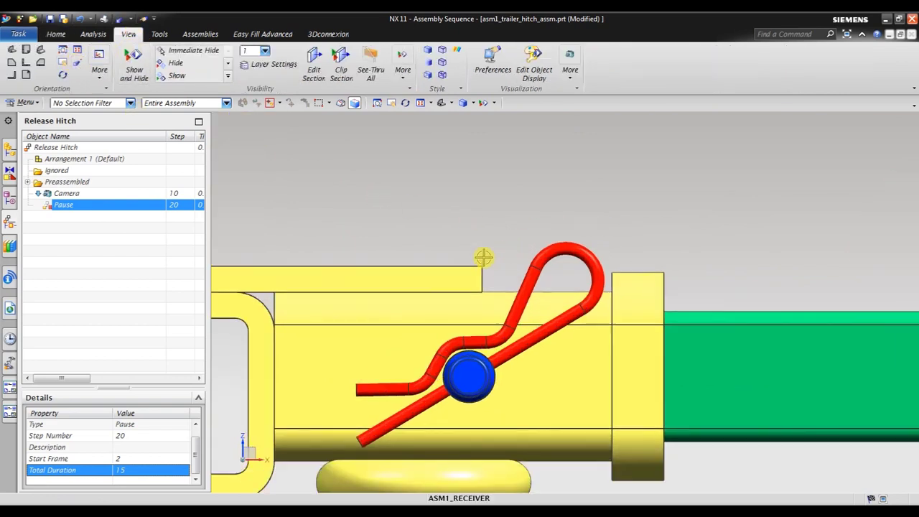
{"action": "left_click", "coordinate": [391, 102]}
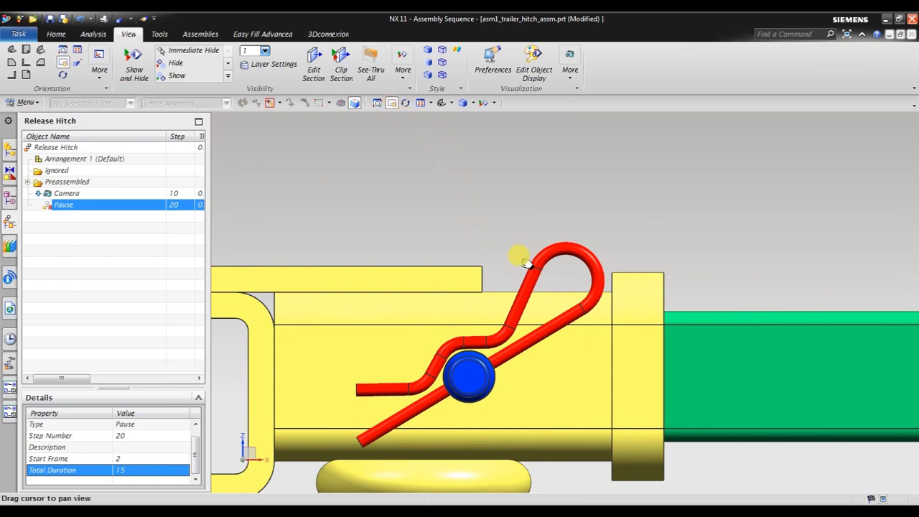
{"action": "left_click_drag", "start_coordinate": [525, 248], "coordinate": [535, 215]}
{"action": "scroll", "coordinate": [540, 223], "scroll_direction": "down", "scroll_amount": 1}
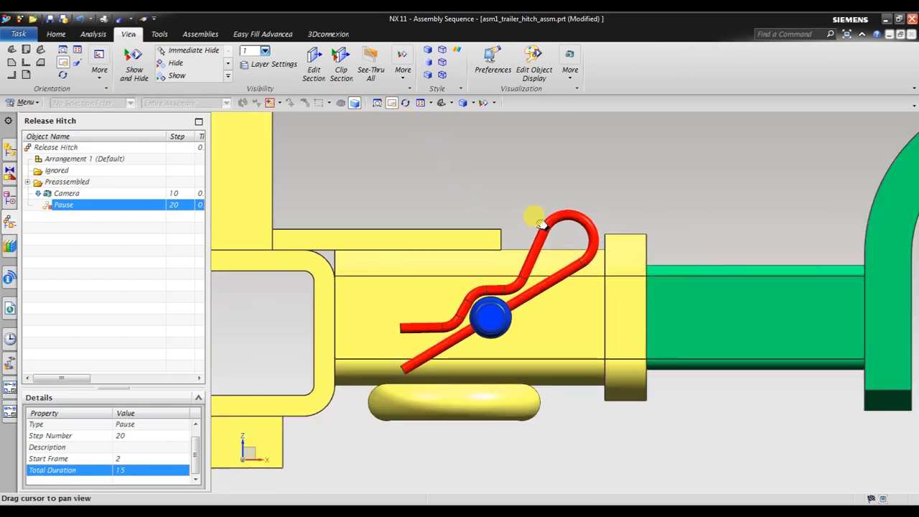
{"action": "left_click_drag", "start_coordinate": [511, 206], "coordinate": [508, 213]}
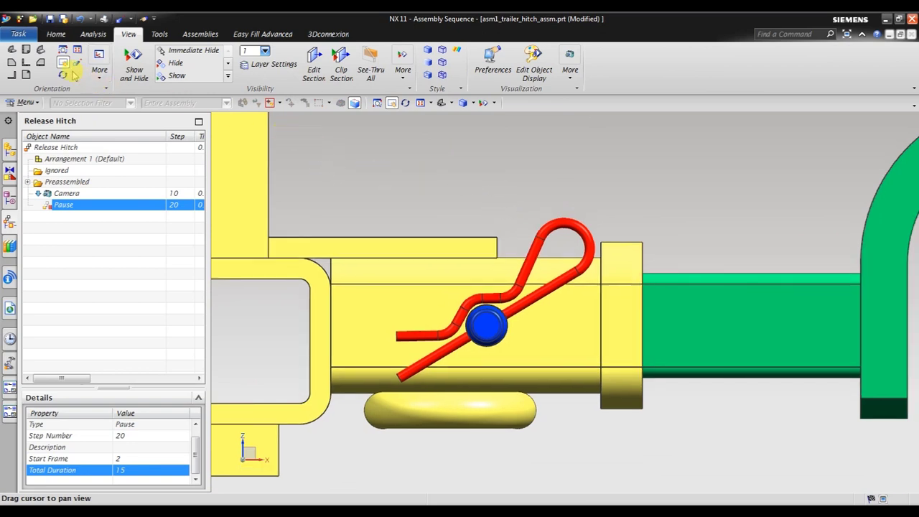
{"action": "left_click", "coordinate": [58, 35]}
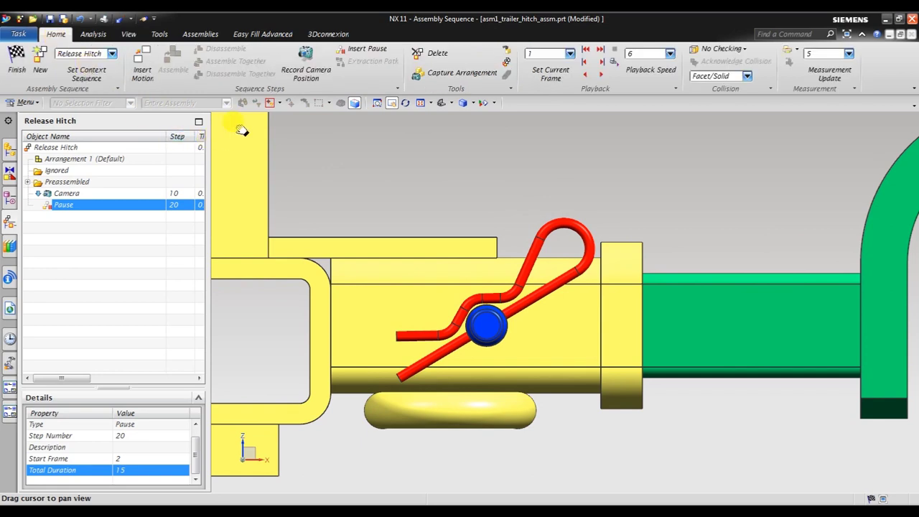
Record a new camera step after Pause and rename the step 10 camera to Camera1
{"action": "left_click", "coordinate": [306, 68]}
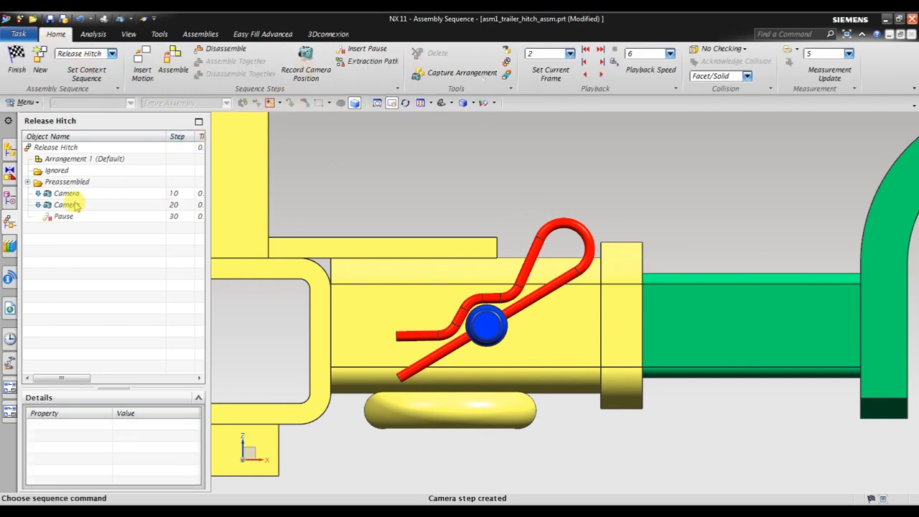
{"action": "mouse_move", "coordinate": [63, 205]}
{"action": "left_mouse_down"}
{"action": "mouse_move", "coordinate": [70, 228]}
{"action": "mouse_move", "coordinate": [61, 222]}
{"action": "left_mouse_up"}
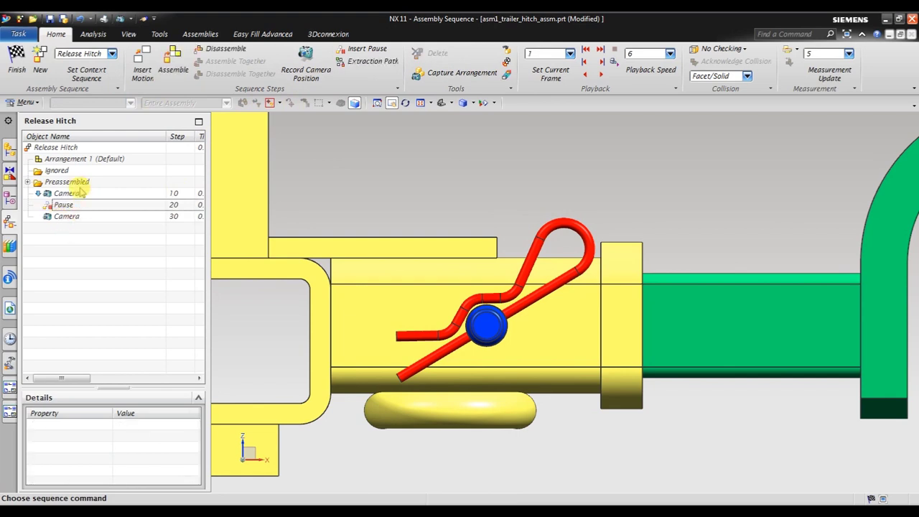
{"action": "left_click", "coordinate": [68, 193]}
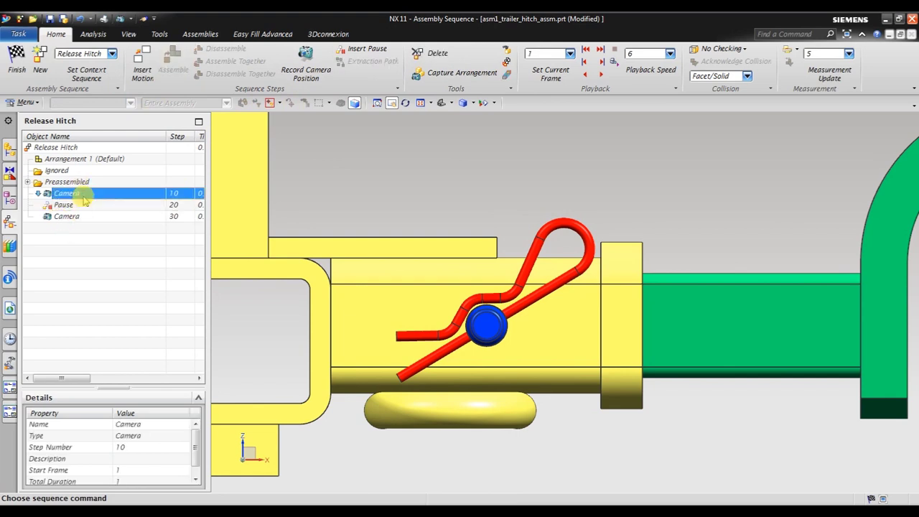
{"action": "left_click", "coordinate": [166, 424]}
{"action": "left_click", "coordinate": [169, 427]}
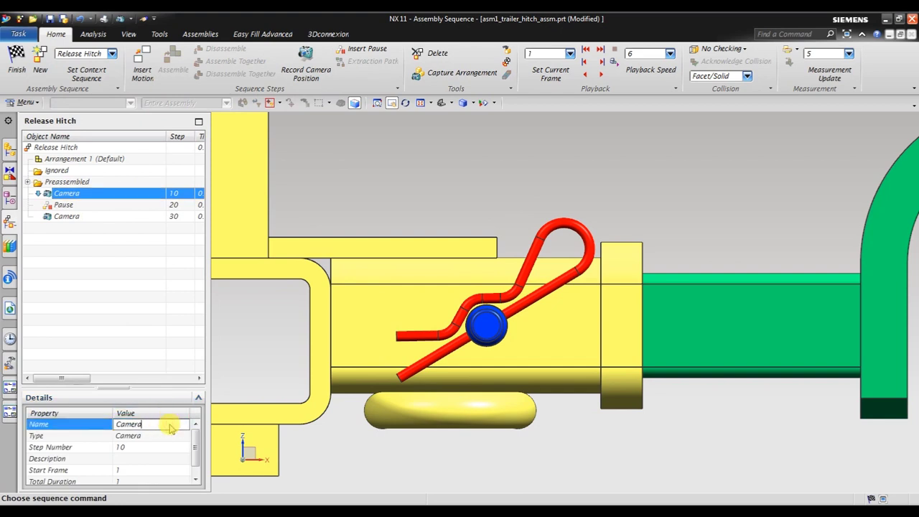
{"action": "type", "text": "1"}
{"action": "left_click", "coordinate": [134, 297]}
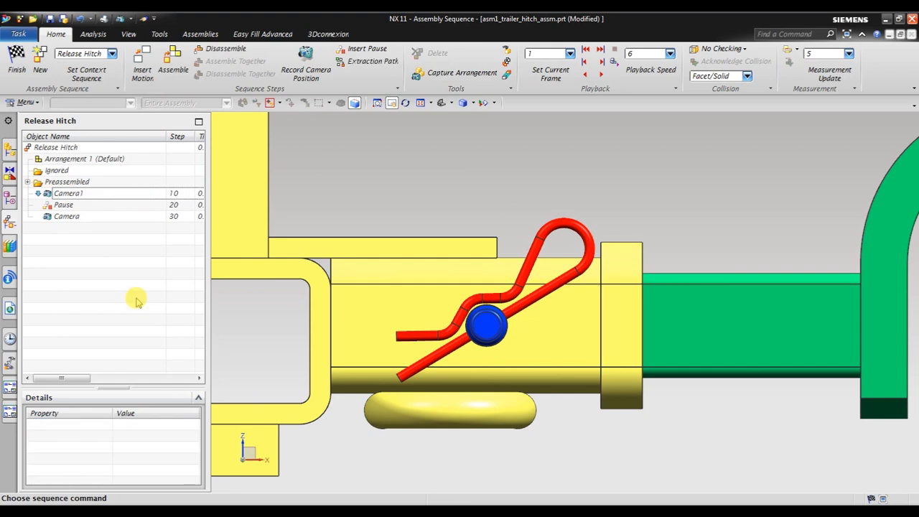
Rename the new step 30 camera to Camera2
{"action": "left_click", "coordinate": [88, 219]}
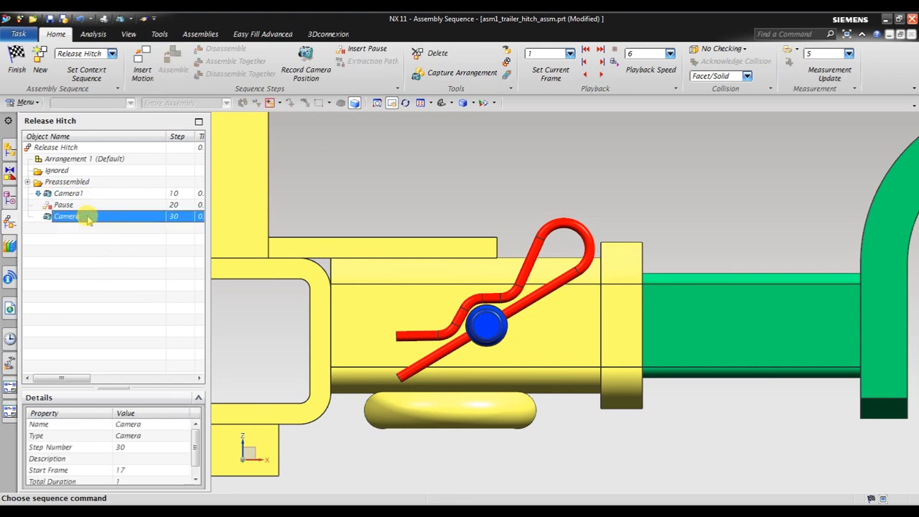
{"action": "left_click", "coordinate": [162, 425]}
{"action": "left_click", "coordinate": [162, 425]}
{"action": "type", "text": "2"}
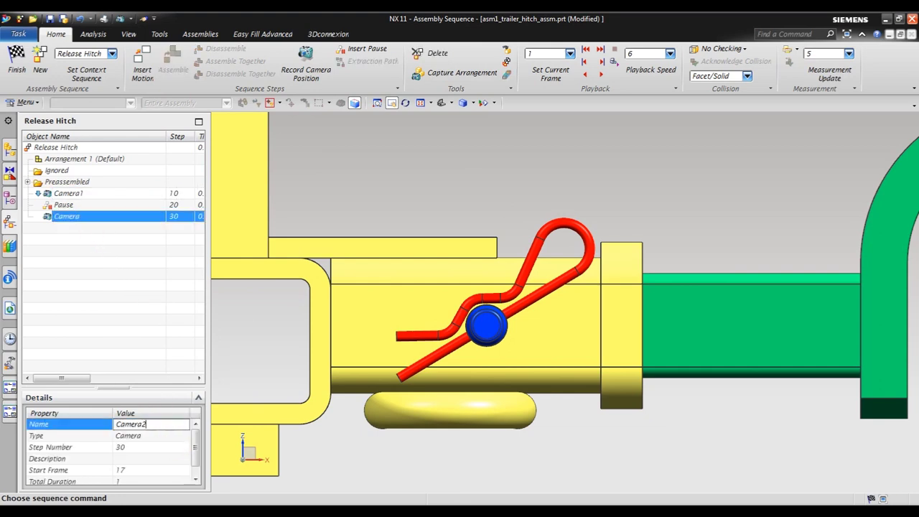
{"action": "left_click", "coordinate": [129, 321]}
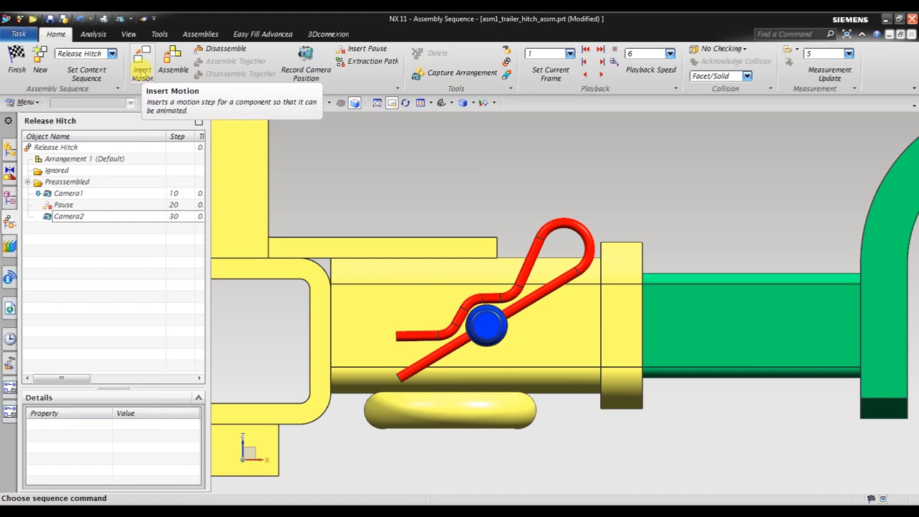
Start a component motion with the clevis clip and hitch pin, placing the handle origin at the pin centre
{"action": "left_click", "coordinate": [141, 71]}
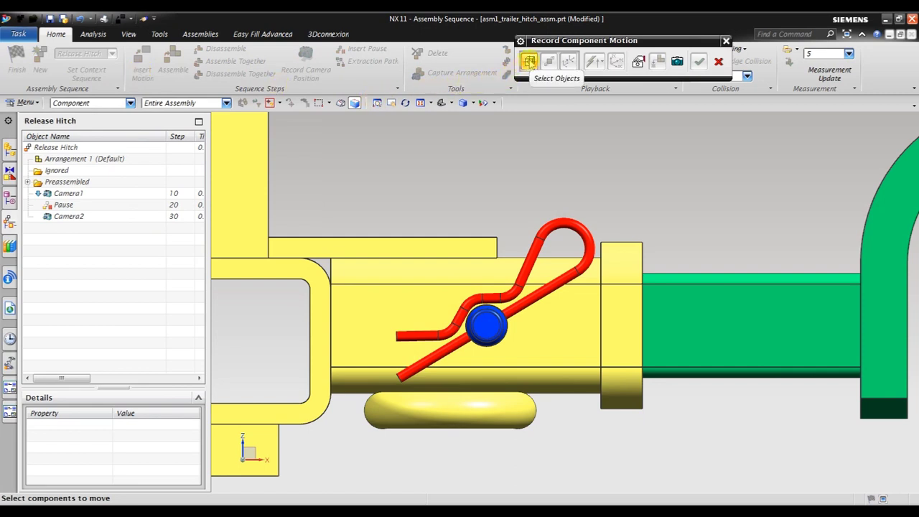
{"action": "left_click", "coordinate": [529, 63]}
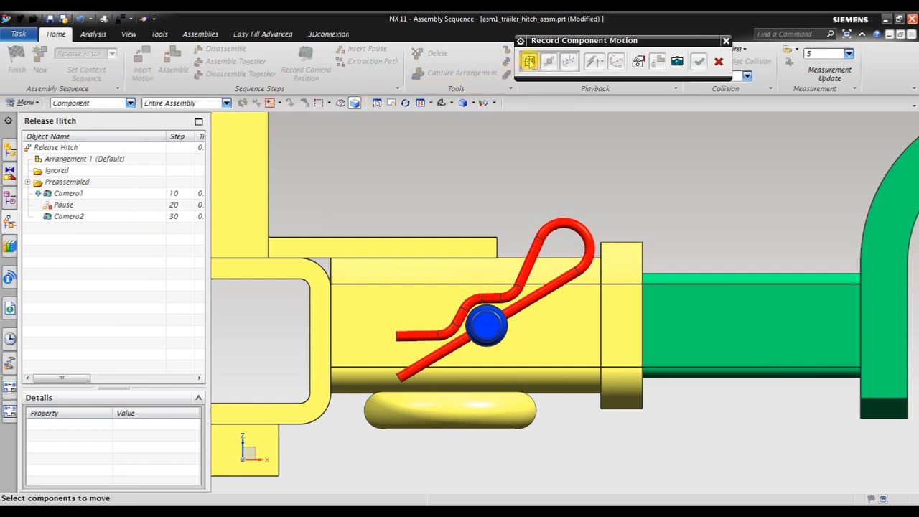
{"action": "left_click", "coordinate": [564, 227]}
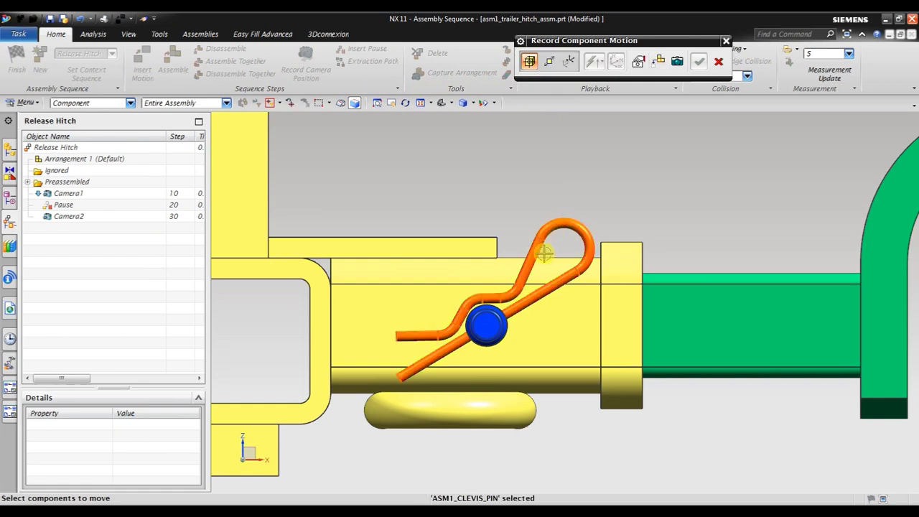
{"action": "left_click", "coordinate": [495, 318]}
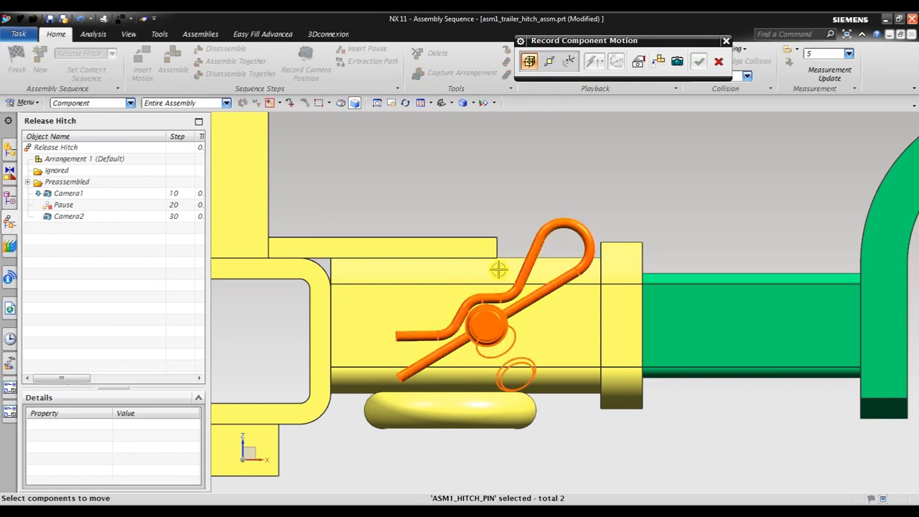
{"action": "left_click", "coordinate": [567, 63]}
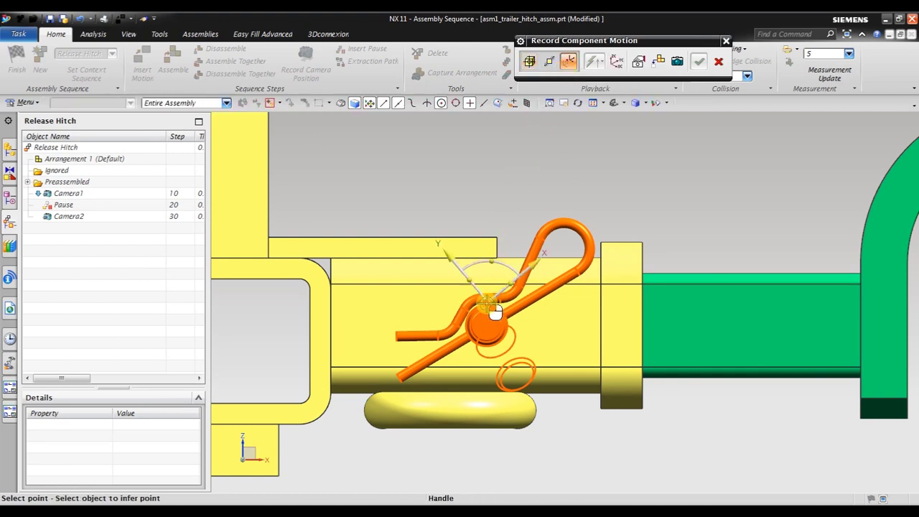
{"action": "left_click_drag", "start_coordinate": [495, 312], "coordinate": [492, 338]}
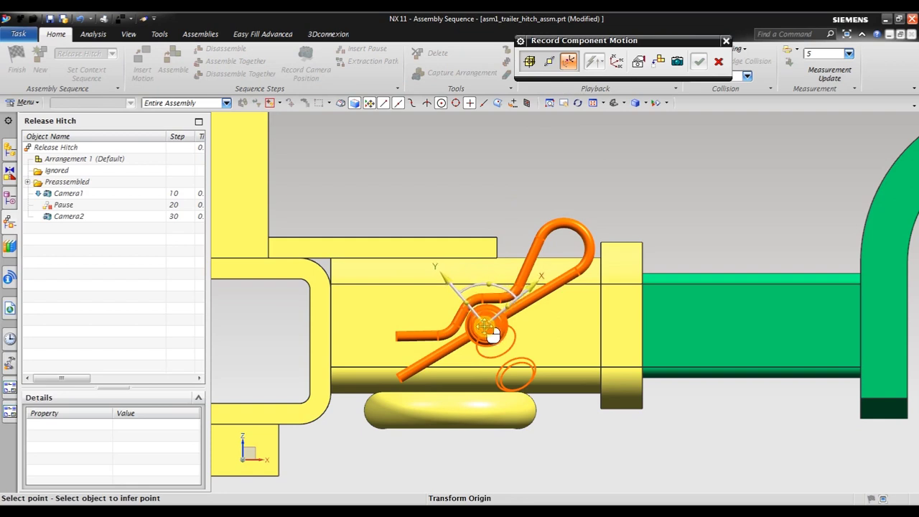
{"action": "scroll", "coordinate": [488, 326], "scroll_direction": "up", "scroll_amount": 3}
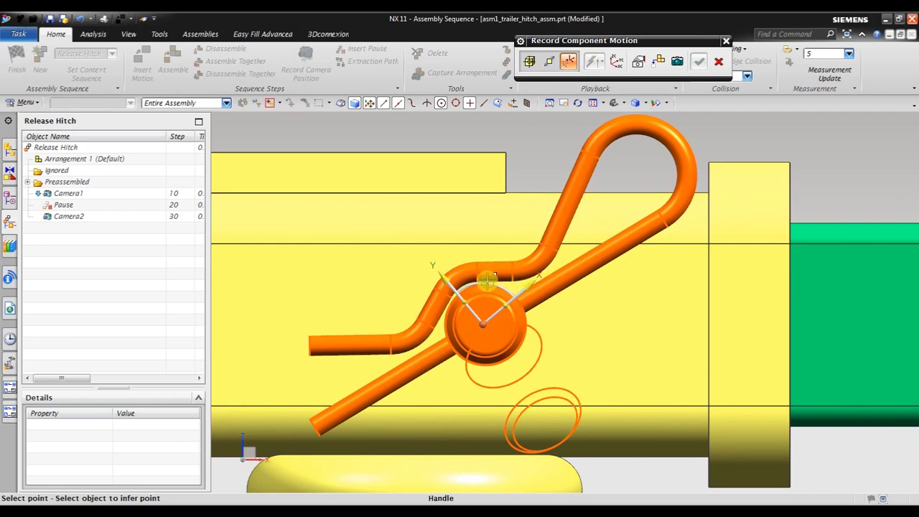
{"action": "left_click_drag", "start_coordinate": [496, 290], "coordinate": [501, 293]}
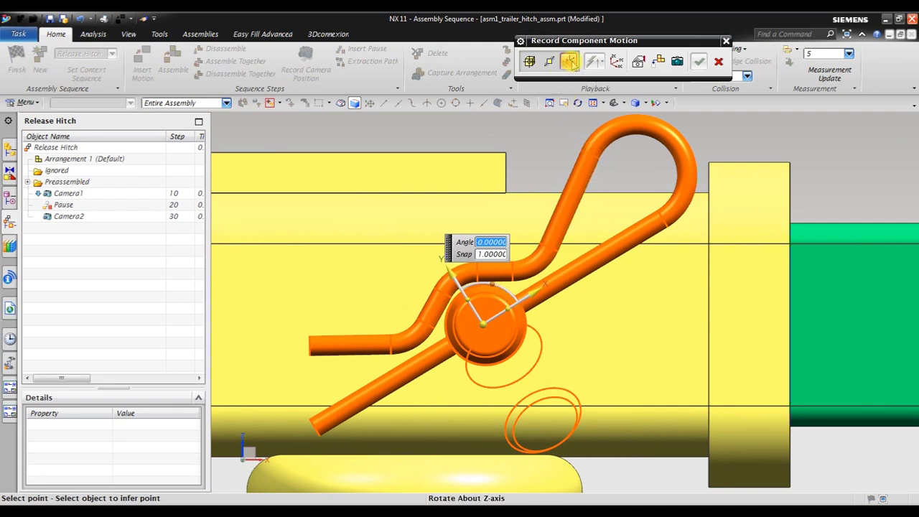
Rotate the clip and pin 10 degrees about Z and commit it as Motion 1
{"action": "left_click", "coordinate": [548, 61]}
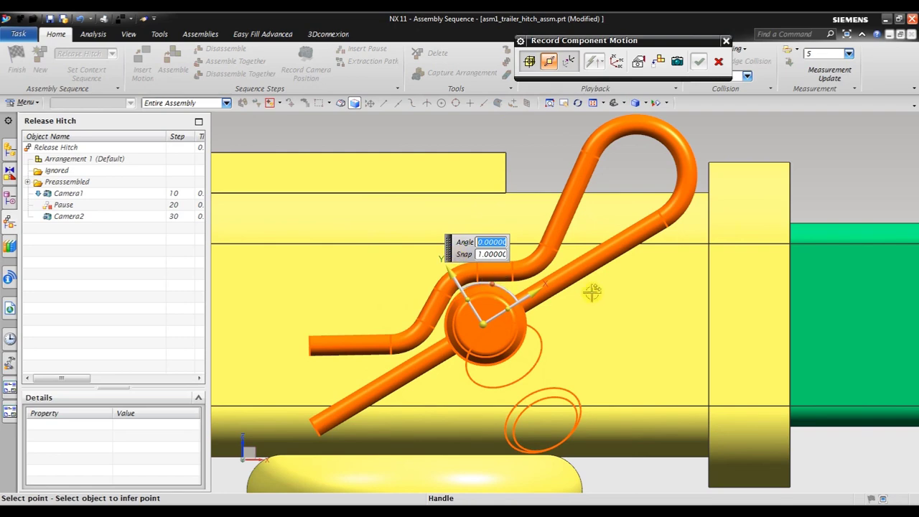
{"action": "middle_click_drag", "start_coordinate": [600, 309], "coordinate": [591, 318]}
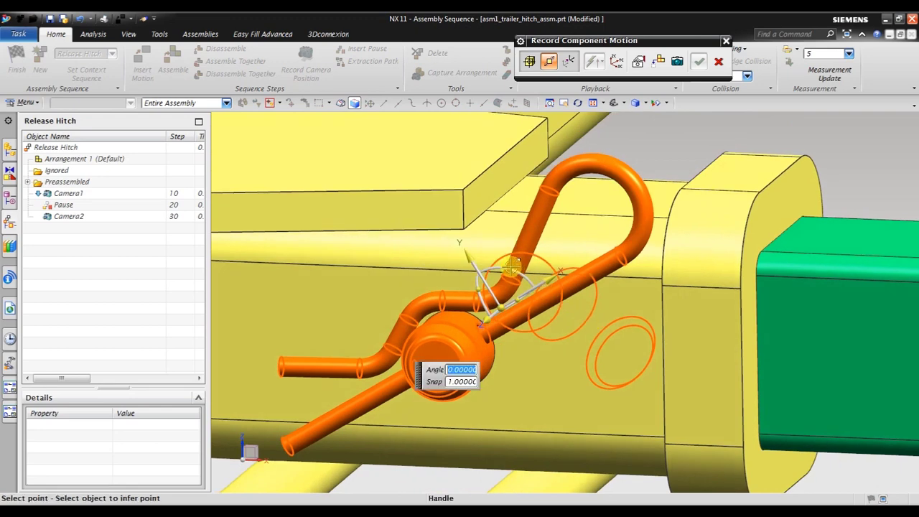
{"action": "type", "text": "7"}
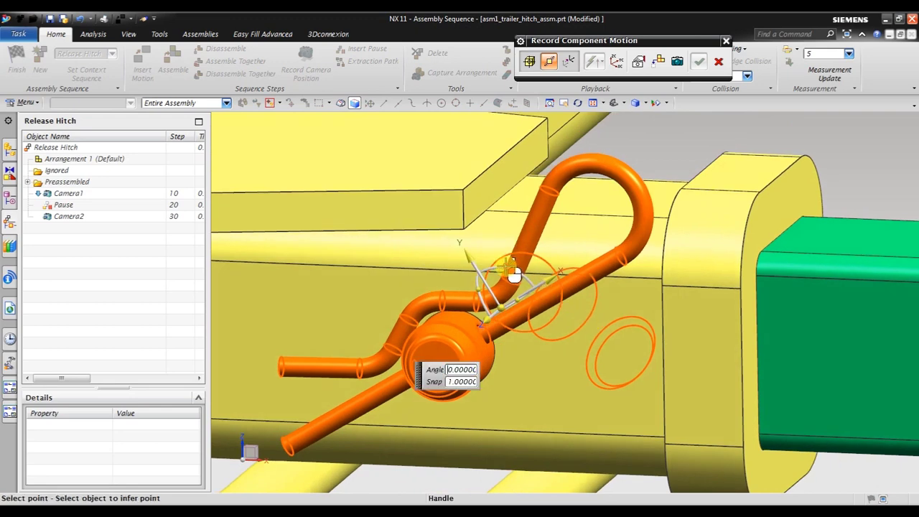
{"action": "key", "text": "Return"}
{"action": "type", "text": "10"}
{"action": "key", "text": "Return"}
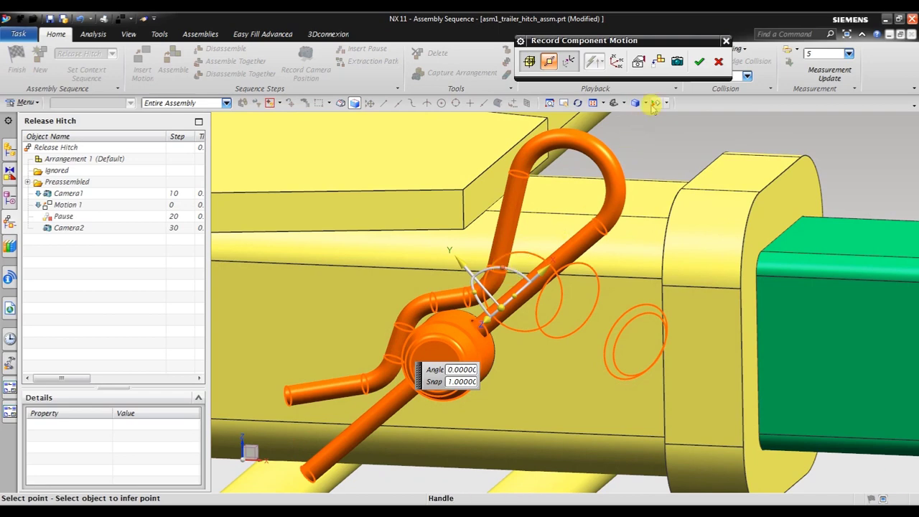
{"action": "left_click", "coordinate": [697, 63]}
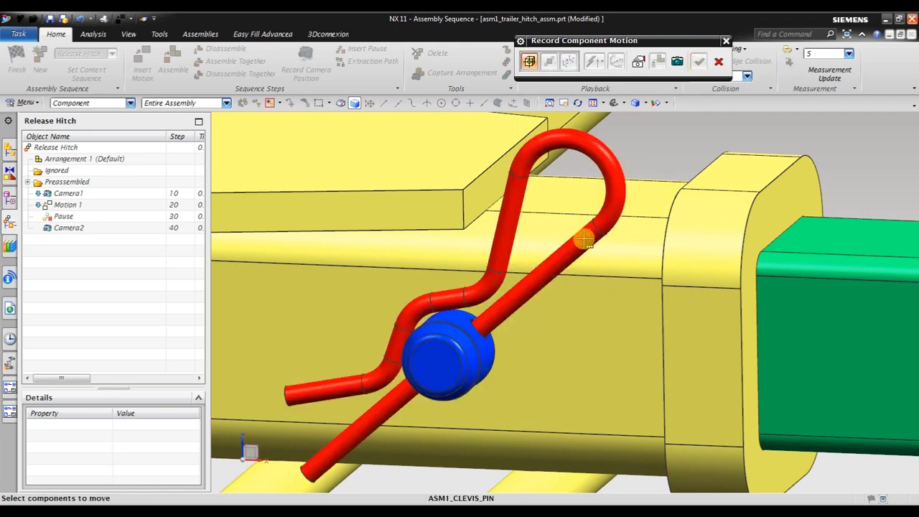
{"action": "key", "text": "Home"}
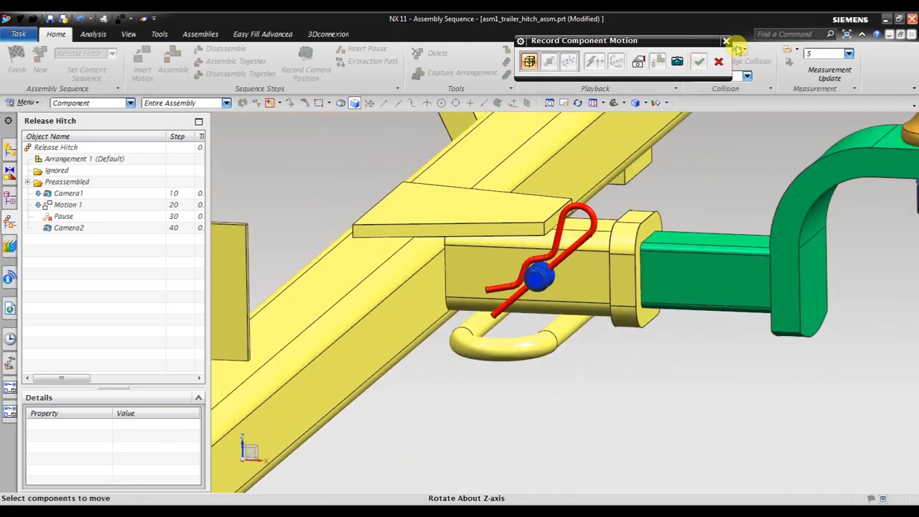
Move Motion 1 to the end of the sequence after Camera2 and play back from Camera1
{"action": "left_click", "coordinate": [727, 41]}
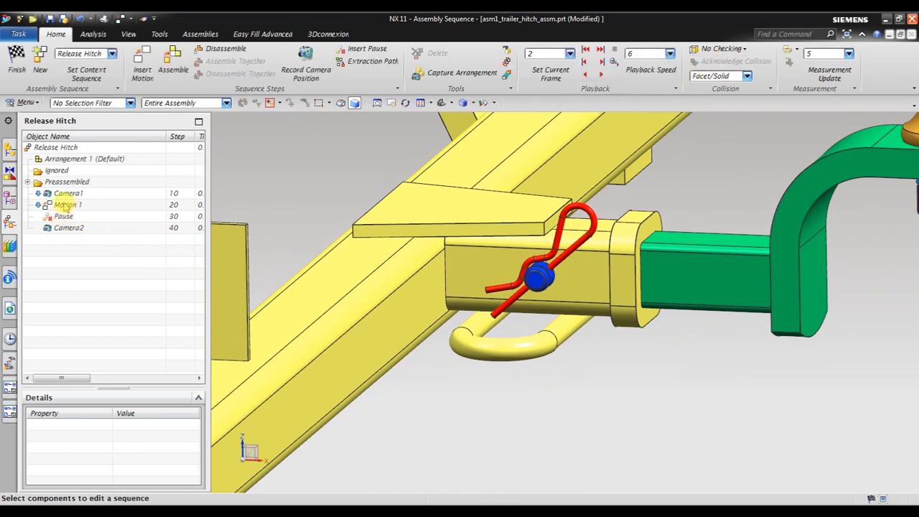
{"action": "left_click_drag", "start_coordinate": [66, 205], "coordinate": [72, 231]}
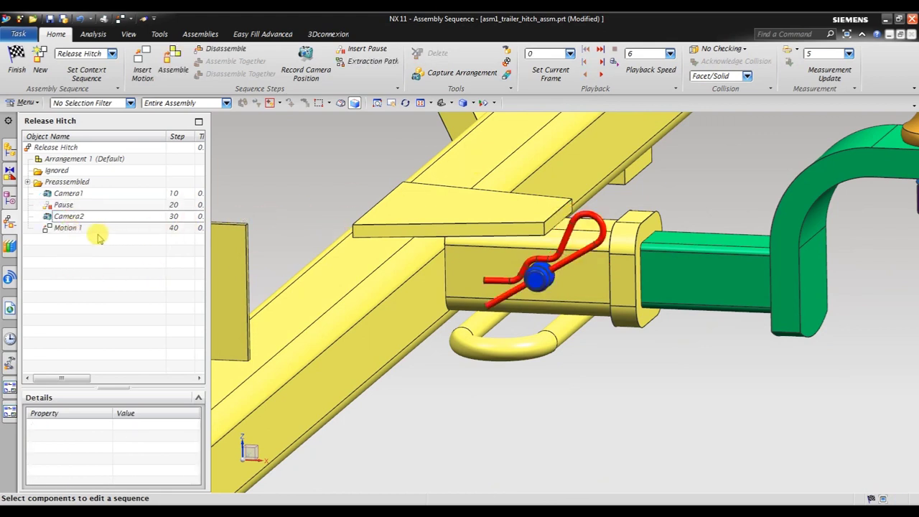
{"action": "left_click", "coordinate": [83, 195]}
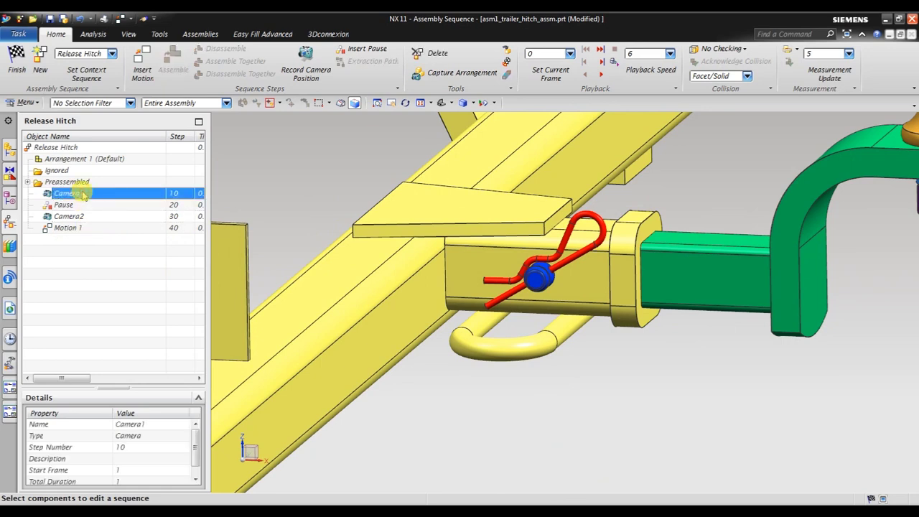
{"action": "left_click", "coordinate": [601, 75]}
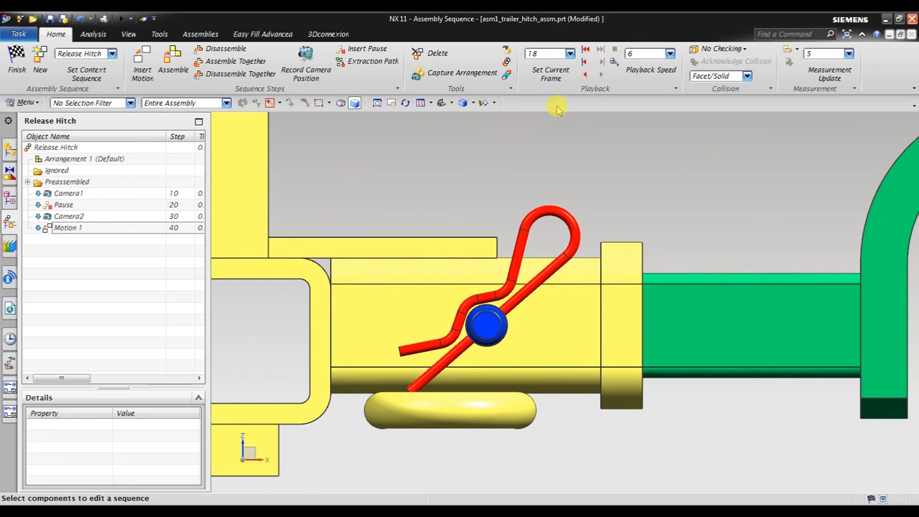
Set Motion 1's Movement 1 duration to 20 frames and rewind playback to frame 0
{"action": "left_click", "coordinate": [74, 231]}
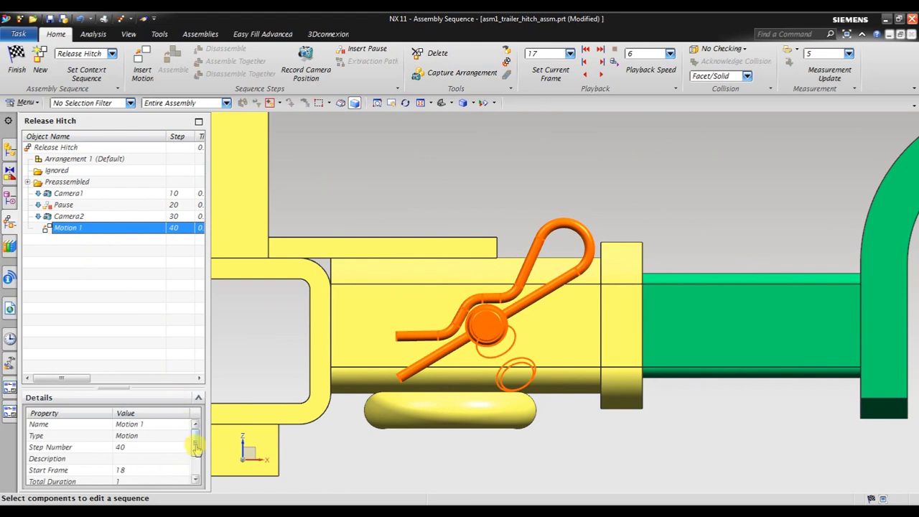
{"action": "left_click_drag", "start_coordinate": [196, 446], "coordinate": [193, 468]}
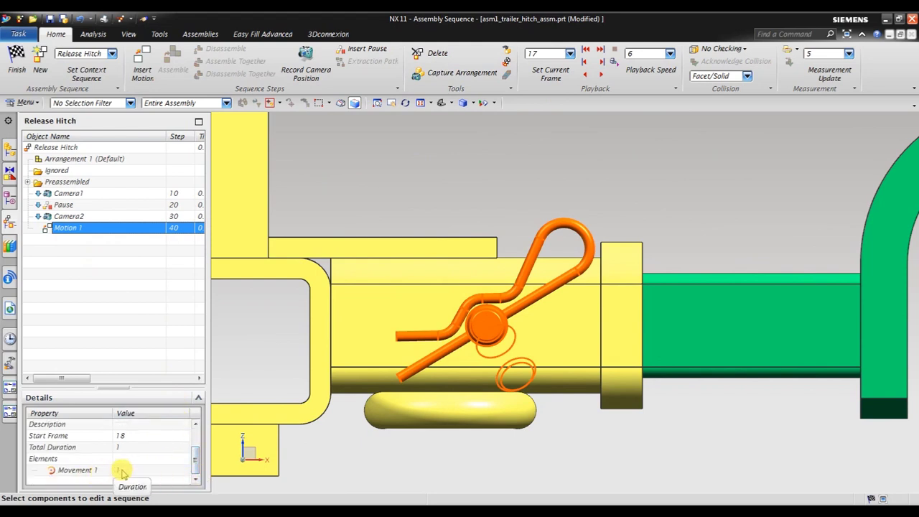
{"action": "left_click", "coordinate": [120, 450]}
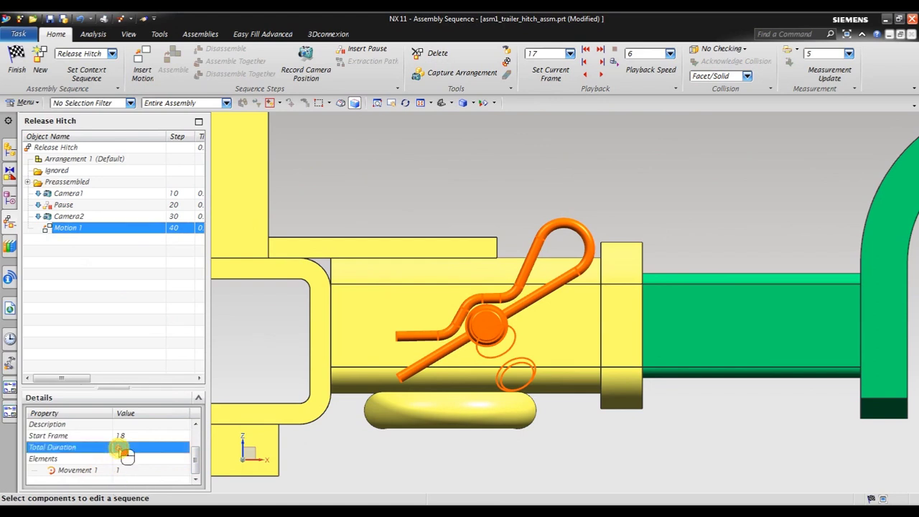
{"action": "left_click", "coordinate": [122, 470]}
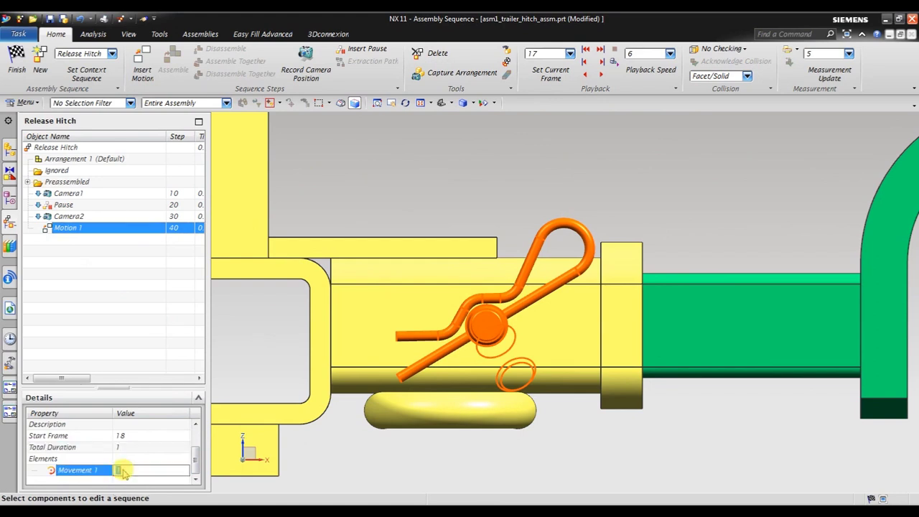
{"action": "type", "text": "20"}
{"action": "key", "text": "Return"}
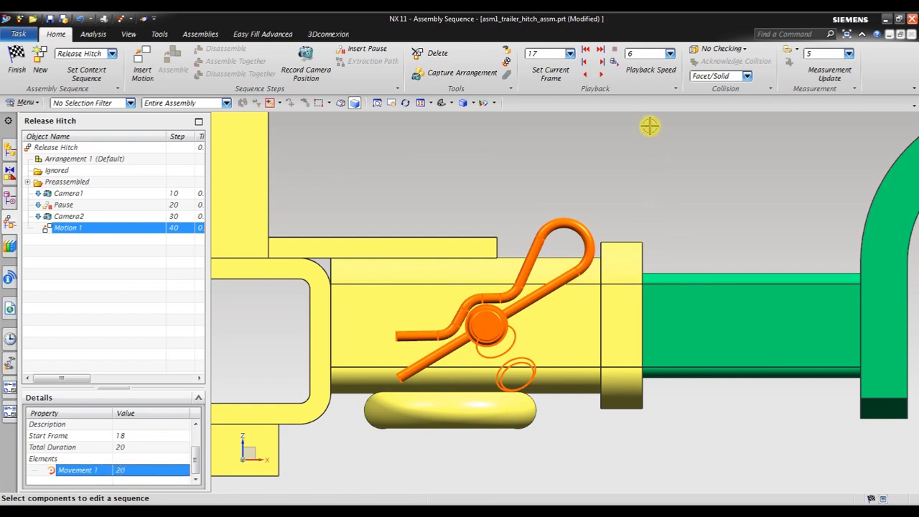
{"action": "left_click", "coordinate": [585, 48]}
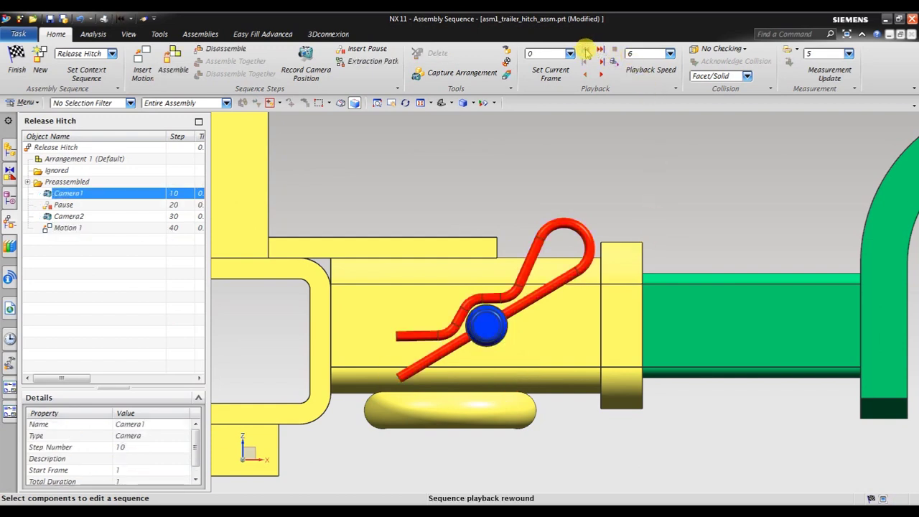
Orbit to an oblique view, play the Release Hitch sequence, and review Motion 1
{"action": "scroll", "coordinate": [568, 251], "scroll_direction": "down", "scroll_amount": 3}
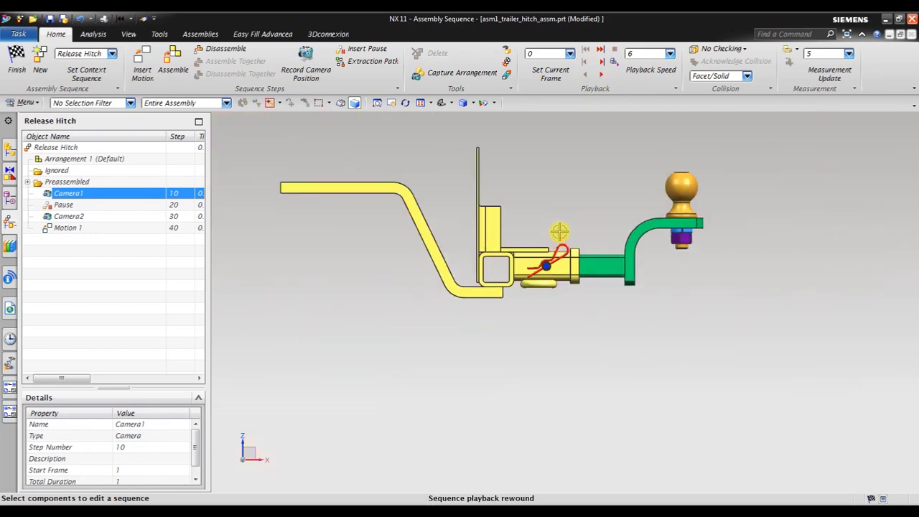
{"action": "scroll", "coordinate": [571, 237], "scroll_direction": "down", "scroll_amount": 1}
{"action": "middle_click_drag", "start_coordinate": [578, 208], "coordinate": [567, 217]}
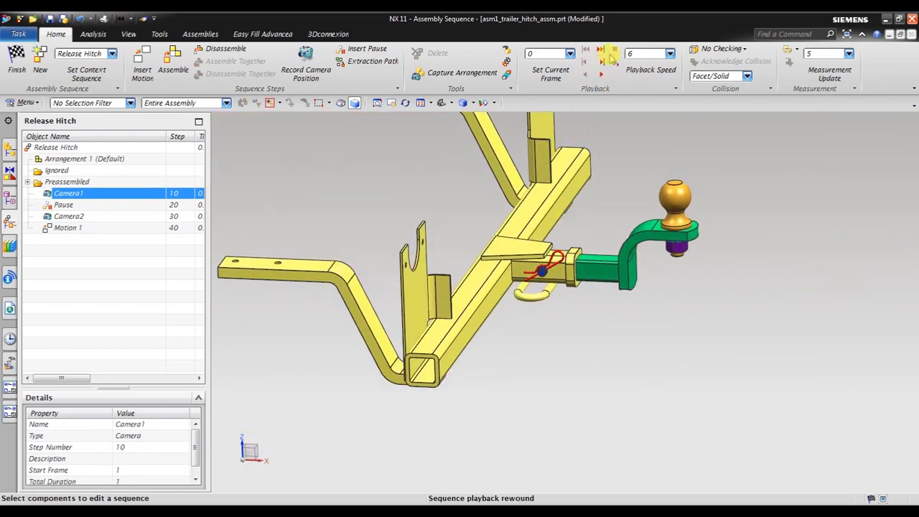
{"action": "left_click", "coordinate": [600, 63]}
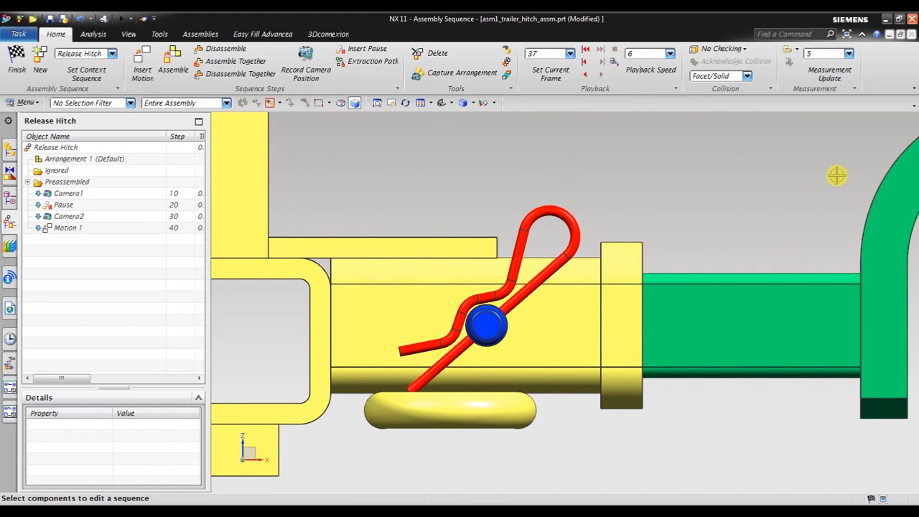
{"action": "left_click", "coordinate": [103, 230]}
{"action": "scroll", "coordinate": [139, 459], "scroll_direction": "down", "scroll_amount": 1}
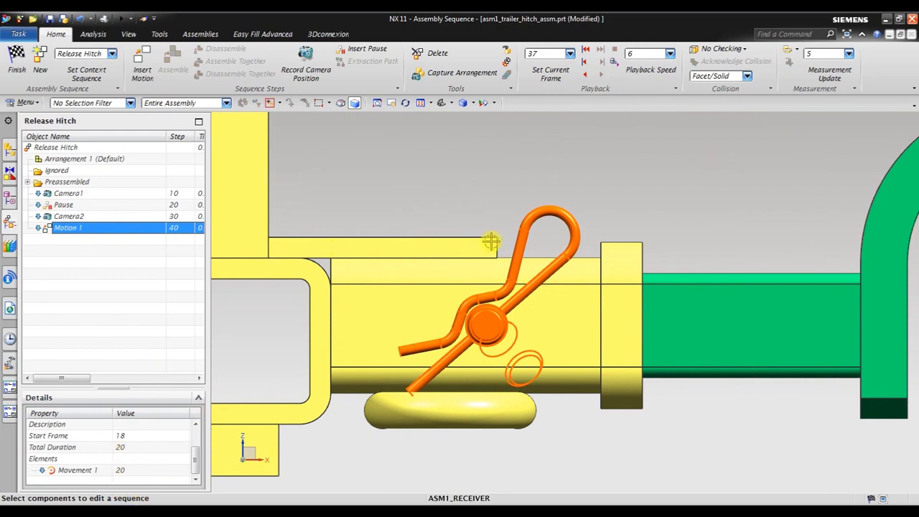
Orbit and zoom in close on the clip, pin and receiver
{"action": "mouse_move", "coordinate": [561, 237]}
{"action": "middle_mouse_down"}
{"action": "mouse_move", "coordinate": [604, 220]}
{"action": "mouse_move", "coordinate": [596, 238]}
{"action": "middle_mouse_up"}
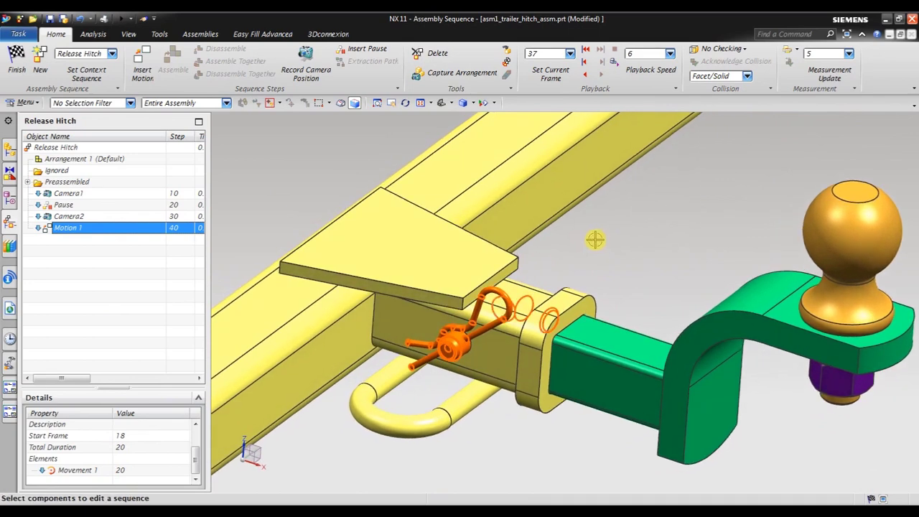
{"action": "left_click", "coordinate": [539, 416]}
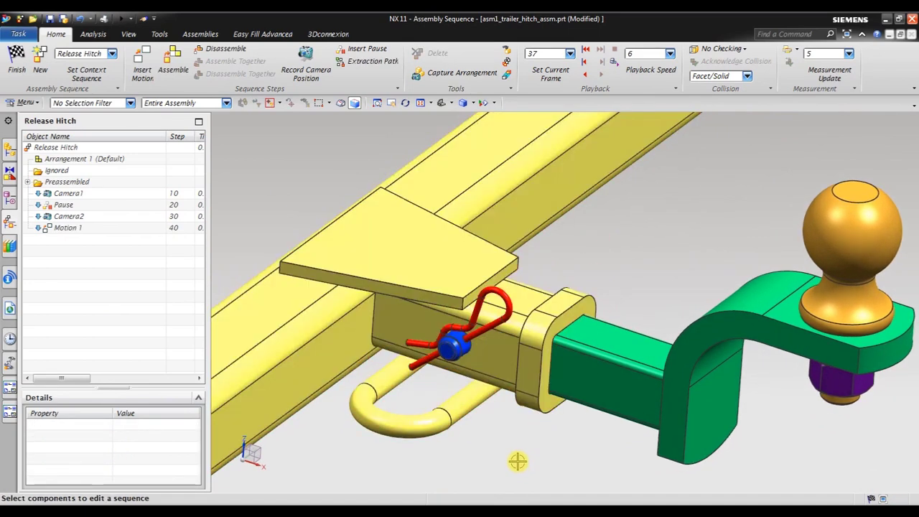
{"action": "scroll", "coordinate": [493, 437], "scroll_direction": "up", "scroll_amount": 1}
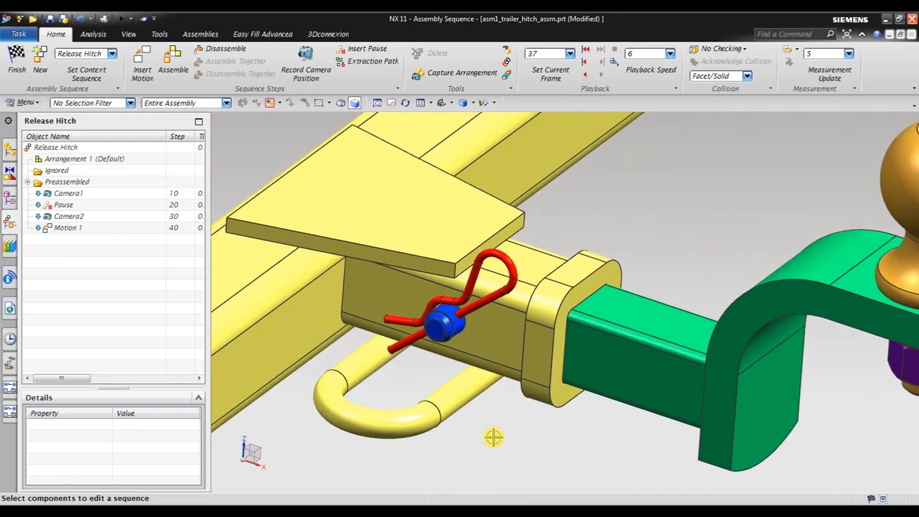
{"action": "scroll", "coordinate": [517, 425], "scroll_direction": "down", "scroll_amount": 1}
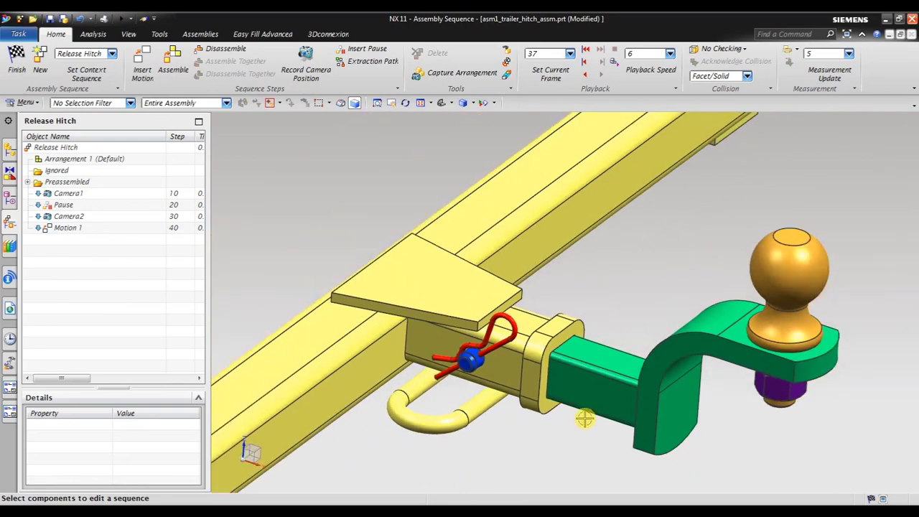
{"action": "middle_click_drag", "start_coordinate": [584, 417], "coordinate": [513, 417]}
{"action": "scroll", "coordinate": [503, 379], "scroll_direction": "up", "scroll_amount": 1}
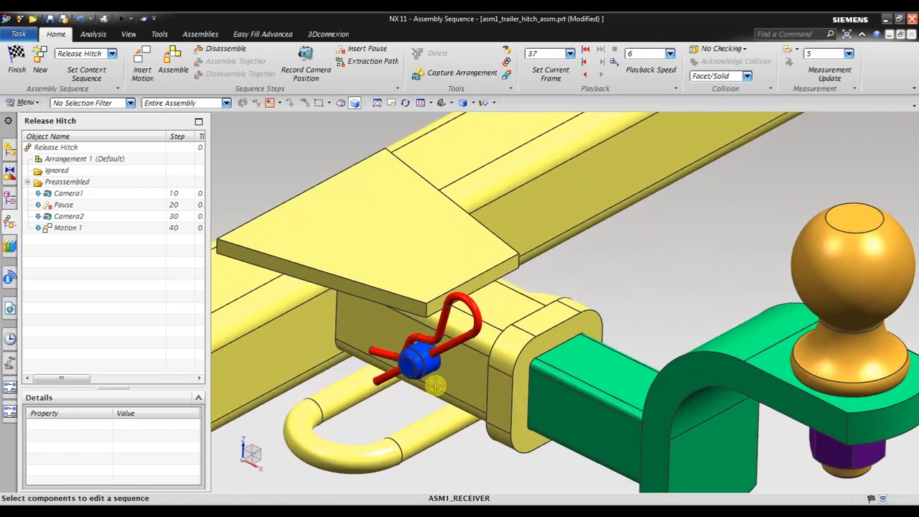
{"action": "scroll", "coordinate": [430, 386], "scroll_direction": "up", "scroll_amount": 1}
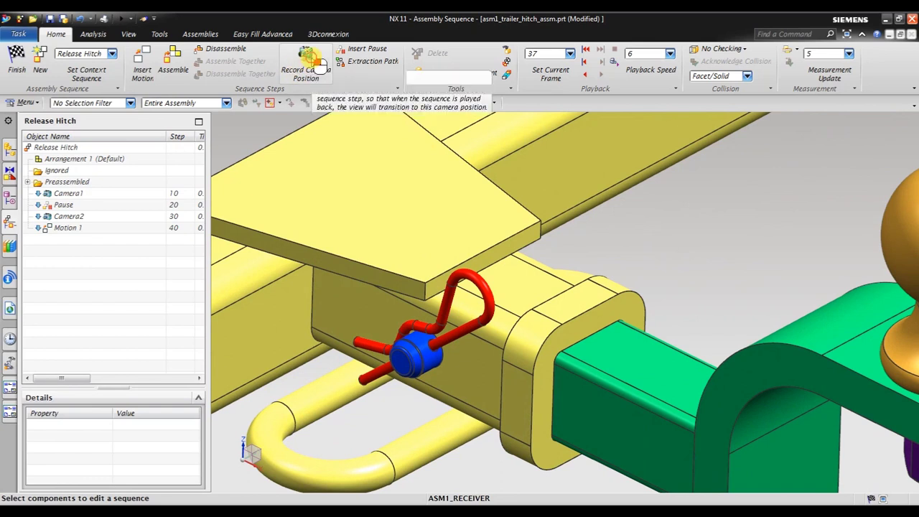
Add camera step 50 named Camera3 and begin recording a new component motion
{"action": "left_click", "coordinate": [307, 59]}
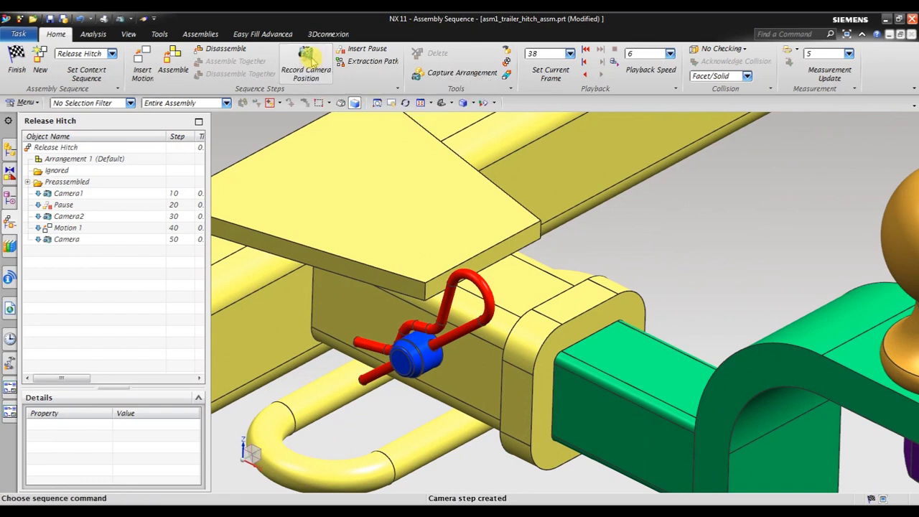
{"action": "left_click", "coordinate": [78, 240]}
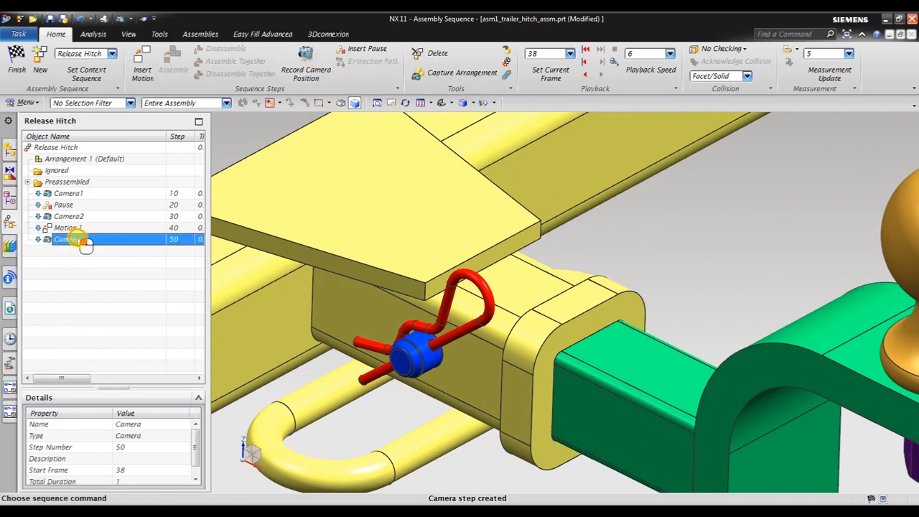
{"action": "left_click", "coordinate": [151, 425]}
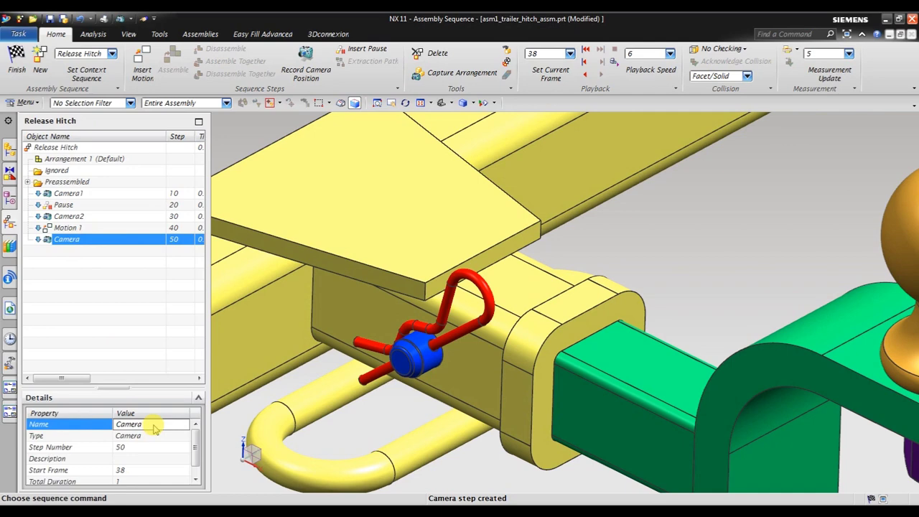
{"action": "type", "text": "3"}
{"action": "key", "text": "Return"}
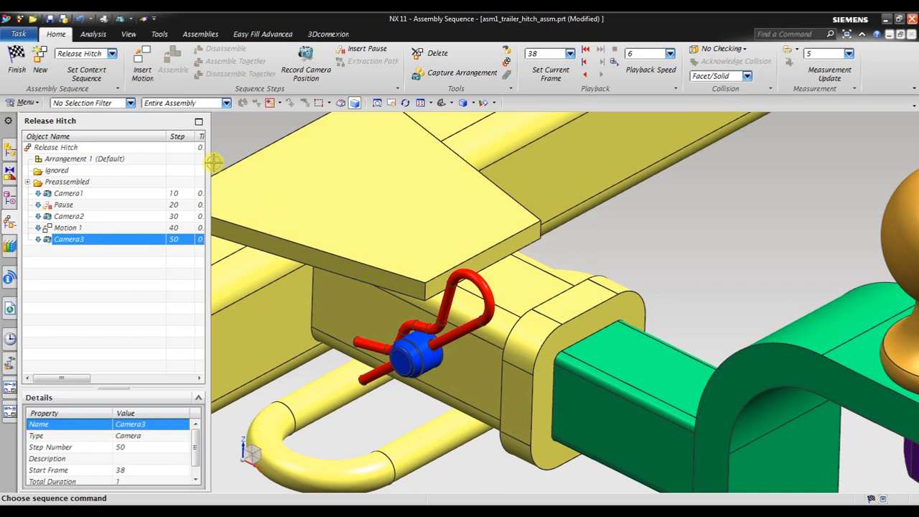
{"action": "left_click", "coordinate": [140, 64]}
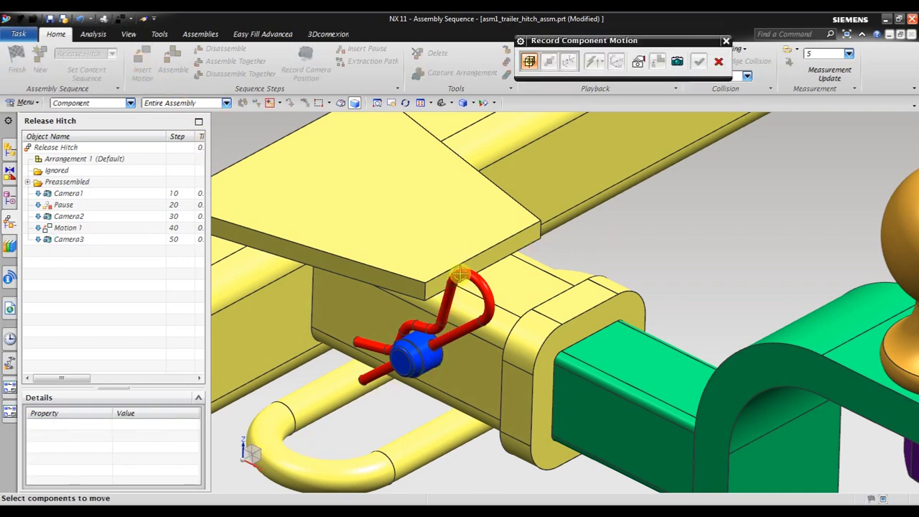
Select the part to move and place its move-handle origin at the blue knob's centre
{"action": "left_click", "coordinate": [475, 276]}
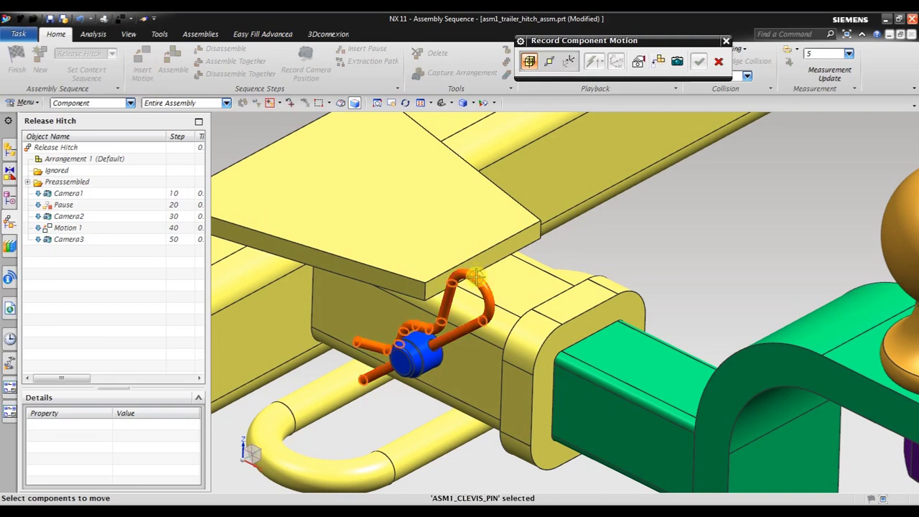
{"action": "left_click", "coordinate": [567, 63]}
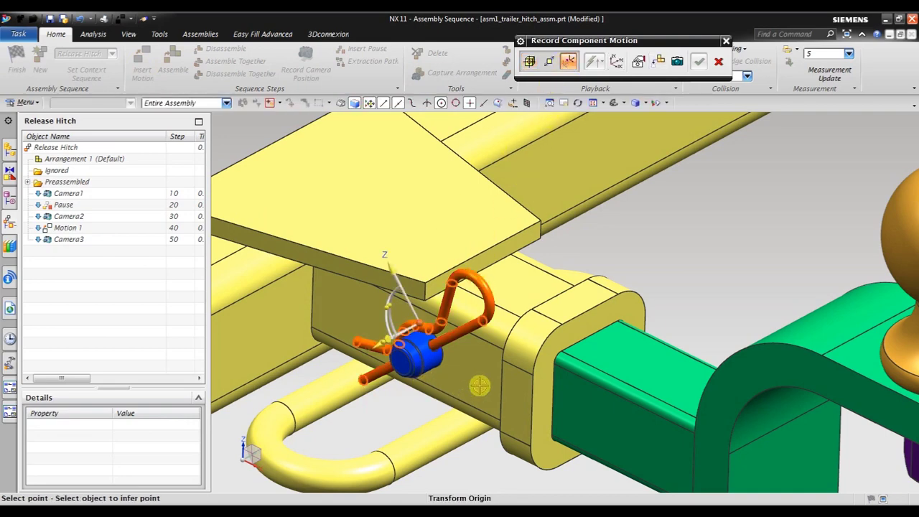
{"action": "middle_click_drag", "start_coordinate": [492, 370], "coordinate": [508, 353]}
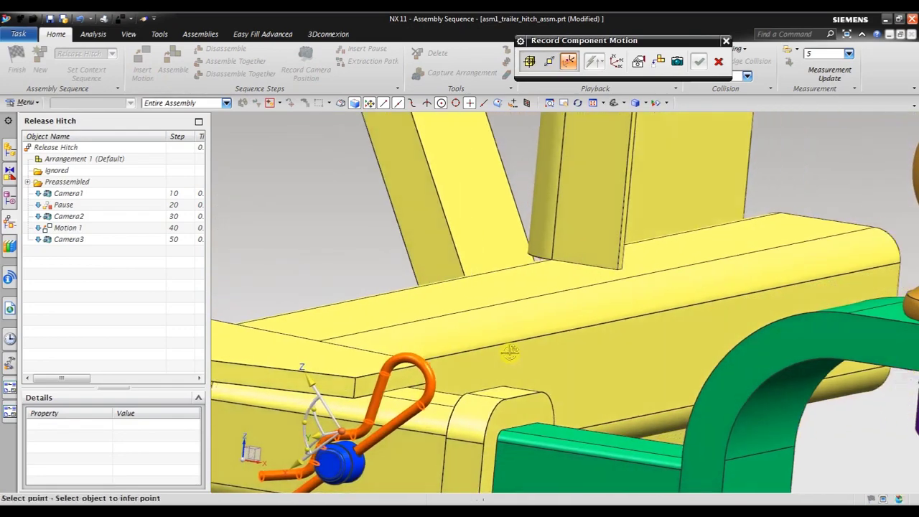
{"action": "scroll", "coordinate": [549, 308], "scroll_direction": "down", "scroll_amount": 3}
{"action": "scroll", "coordinate": [473, 359], "scroll_direction": "up", "scroll_amount": 3}
{"action": "scroll", "coordinate": [467, 356], "scroll_direction": "up", "scroll_amount": 3}
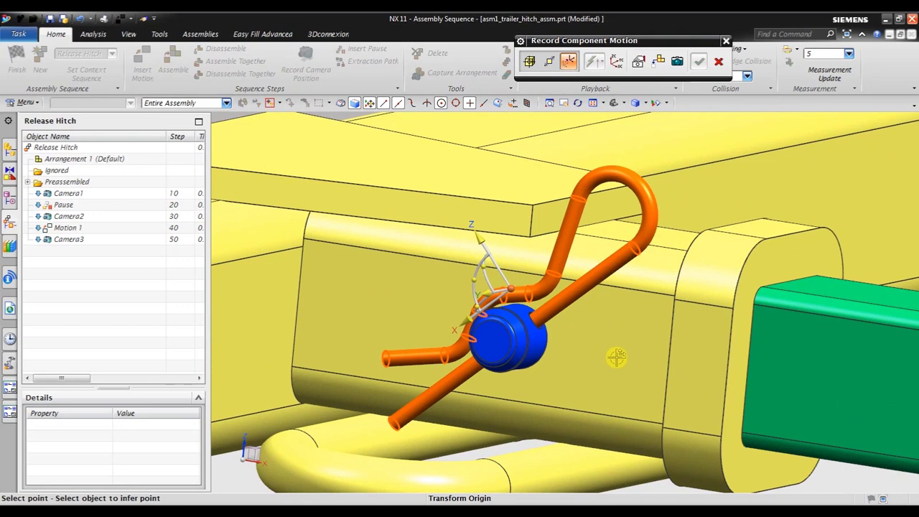
{"action": "key", "text": "ctrl+alt+f"}
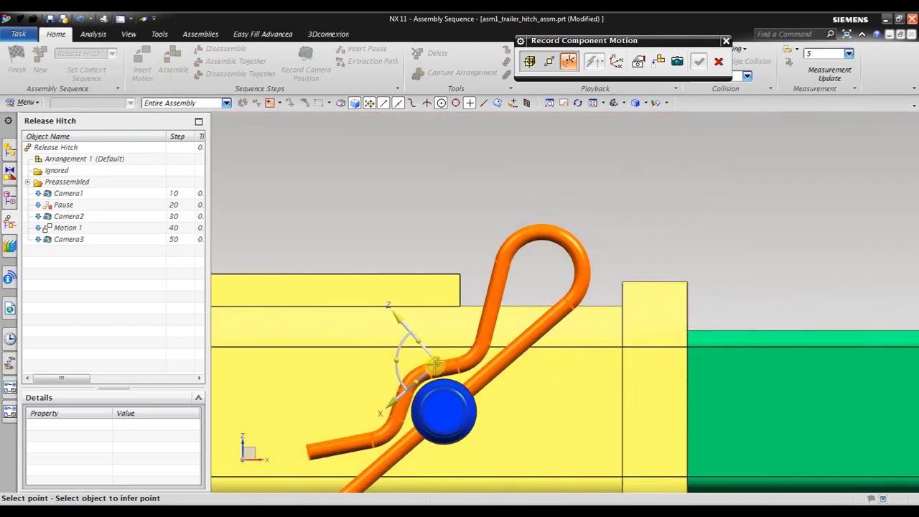
{"action": "left_click_drag", "start_coordinate": [438, 362], "coordinate": [451, 418]}
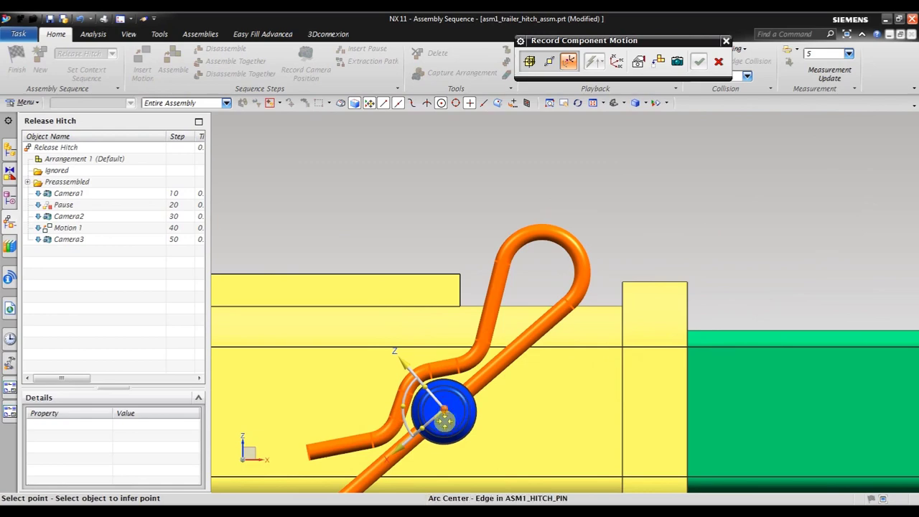
{"action": "middle_click_drag", "start_coordinate": [581, 316], "coordinate": [552, 344]}
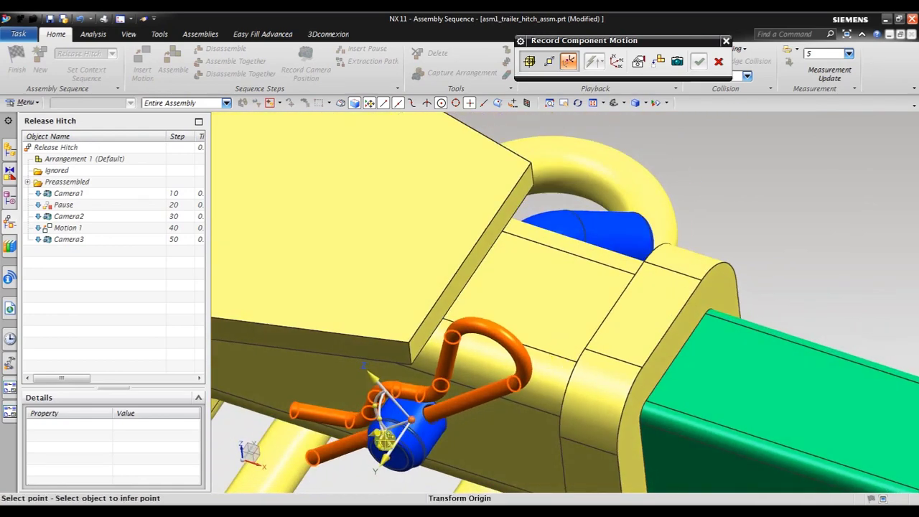
Pull the part 5 inches out along X and record the move as Motion 2
{"action": "left_click", "coordinate": [375, 431]}
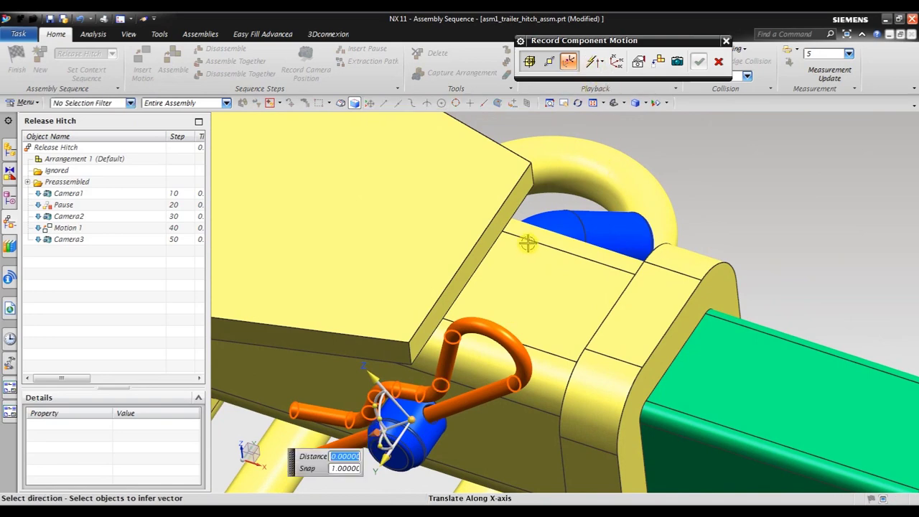
{"action": "scroll", "coordinate": [527, 244], "scroll_direction": "down", "scroll_amount": 2}
{"action": "left_click", "coordinate": [549, 63]}
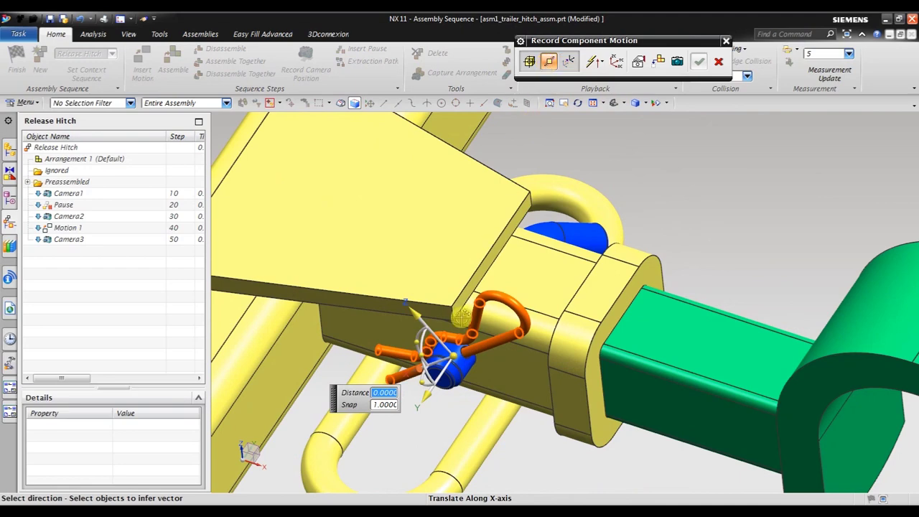
{"action": "scroll", "coordinate": [415, 380], "scroll_direction": "up", "scroll_amount": 3}
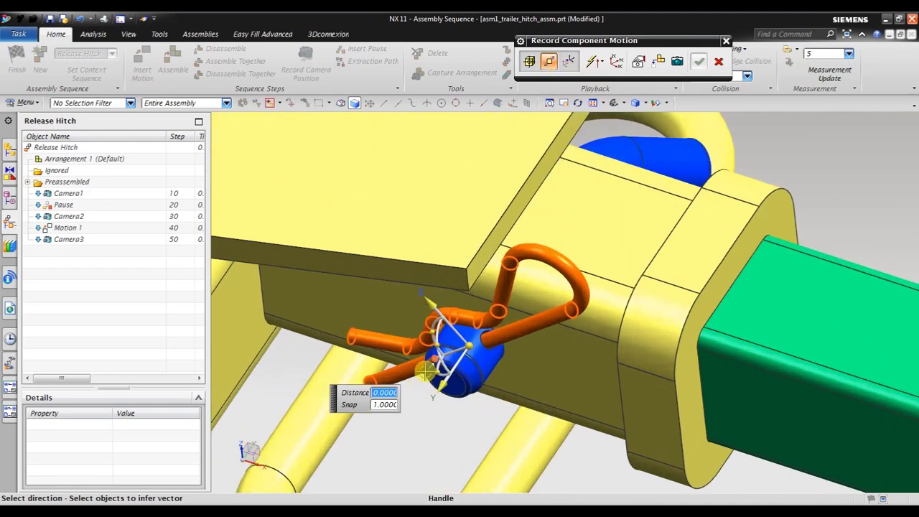
{"action": "middle_click_drag", "start_coordinate": [511, 362], "coordinate": [511, 350]}
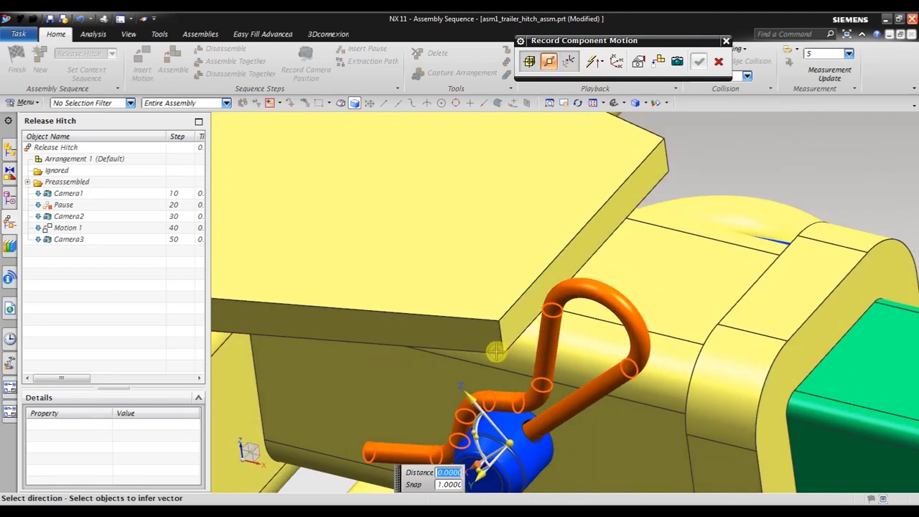
{"action": "scroll", "coordinate": [502, 352], "scroll_direction": "down", "scroll_amount": 5}
{"action": "scroll", "coordinate": [494, 420], "scroll_direction": "up", "scroll_amount": 2}
{"action": "scroll", "coordinate": [484, 412], "scroll_direction": "up", "scroll_amount": 2}
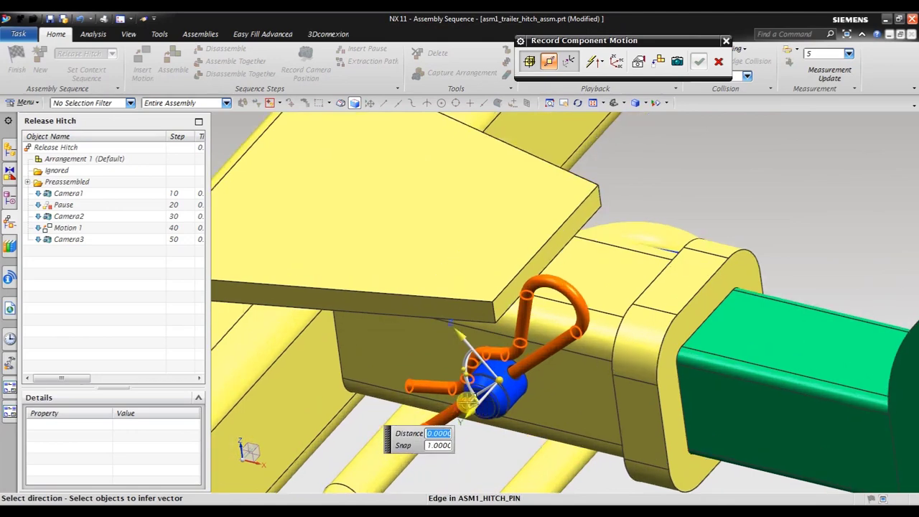
{"action": "mouse_move", "coordinate": [468, 406]}
{"action": "left_mouse_down"}
{"action": "mouse_move", "coordinate": [601, 344]}
{"action": "mouse_move", "coordinate": [716, 264]}
{"action": "left_mouse_up"}
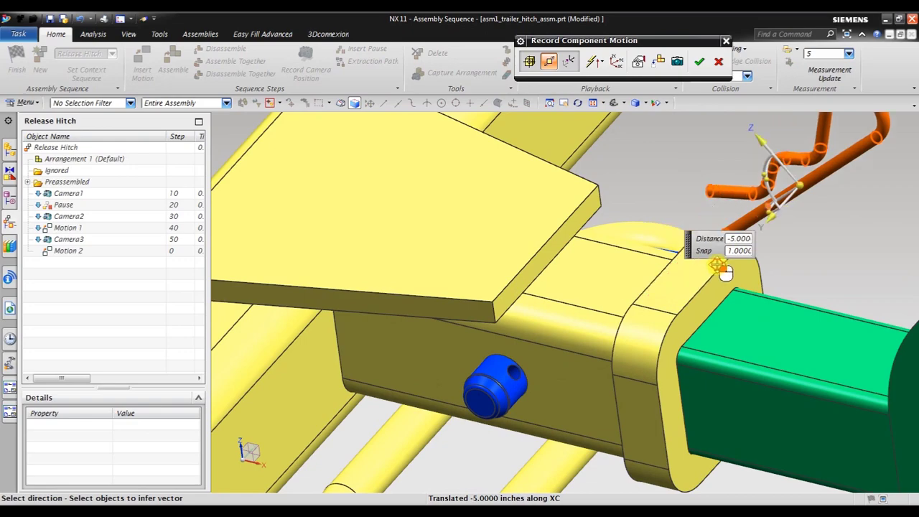
{"action": "scroll", "coordinate": [435, 349], "scroll_direction": "down", "scroll_amount": 3}
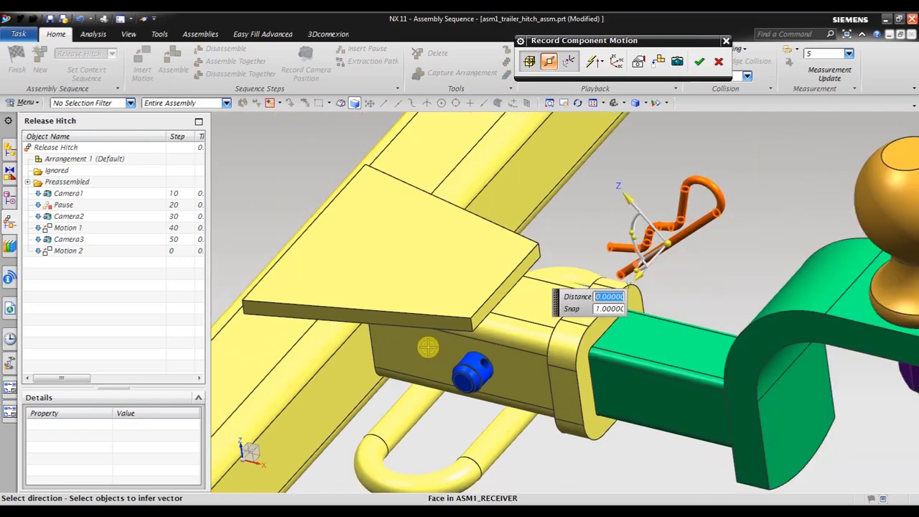
{"action": "mouse_move", "coordinate": [434, 248]}
{"action": "middle_mouse_down"}
{"action": "mouse_move", "coordinate": [471, 239]}
{"action": "mouse_move", "coordinate": [446, 236]}
{"action": "middle_mouse_up"}
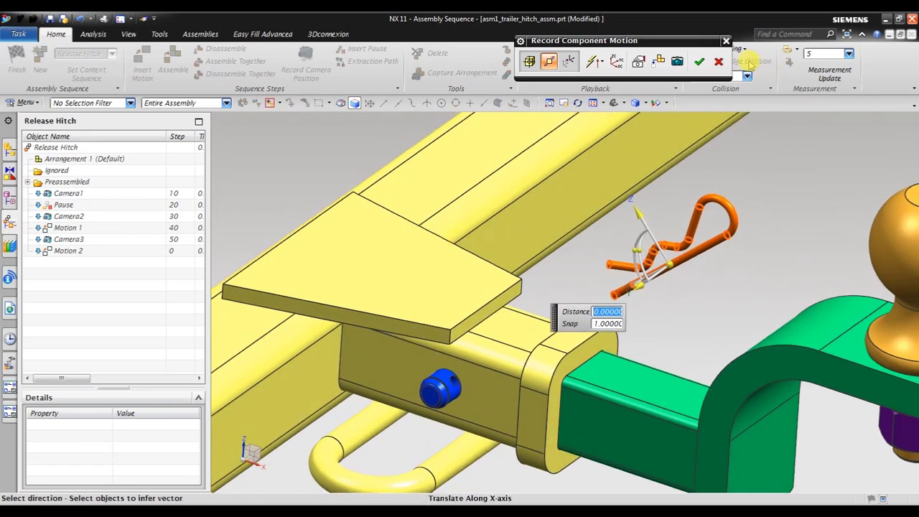
{"action": "left_click", "coordinate": [698, 62]}
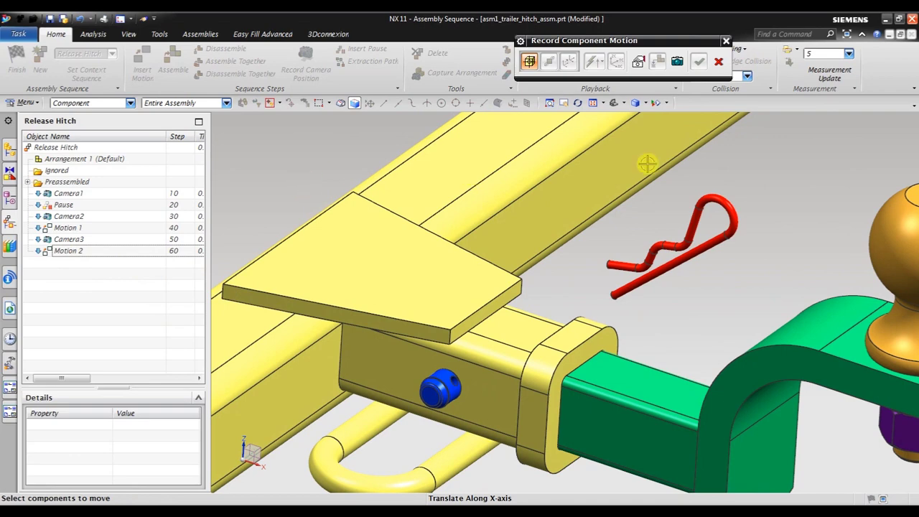
Record the current view as camera step 70 after Motion 2 and name it Camera4
{"action": "left_click", "coordinate": [719, 62]}
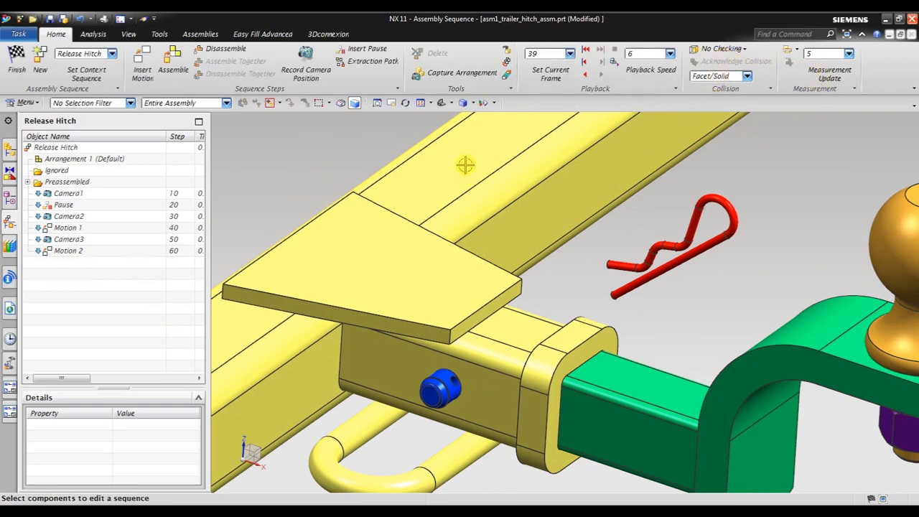
{"action": "left_click", "coordinate": [310, 68]}
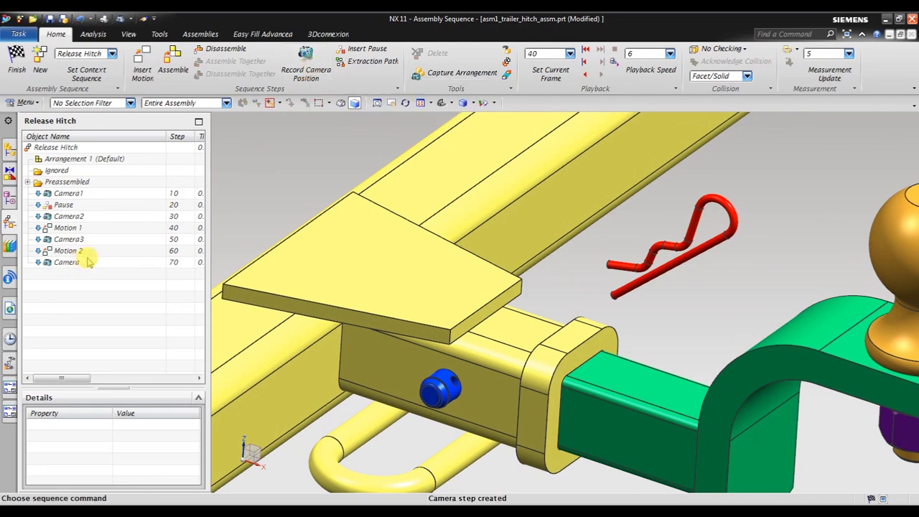
{"action": "left_click", "coordinate": [50, 263]}
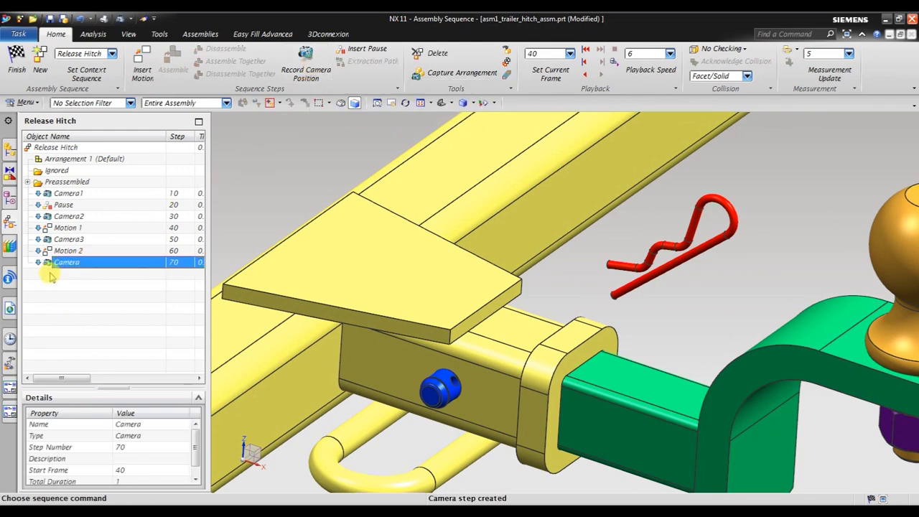
{"action": "left_click", "coordinate": [151, 425]}
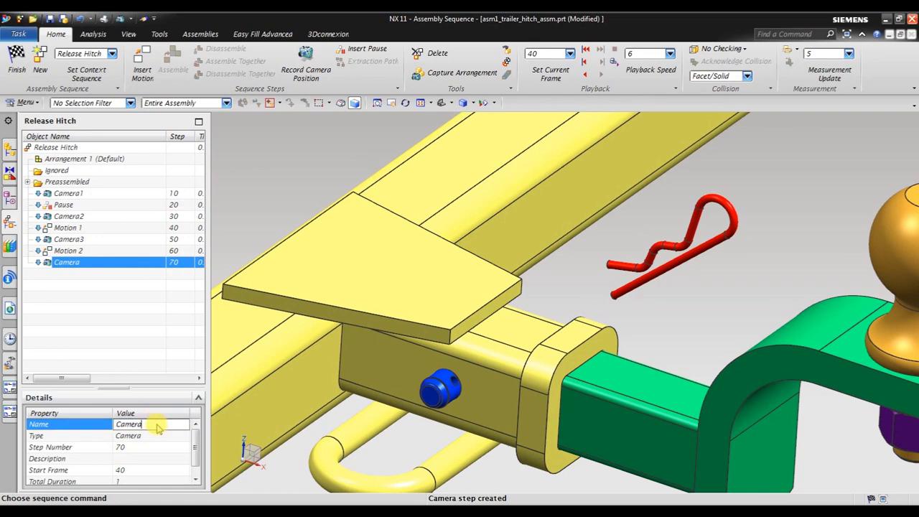
{"action": "type", "text": "4"}
{"action": "key", "text": "Return"}
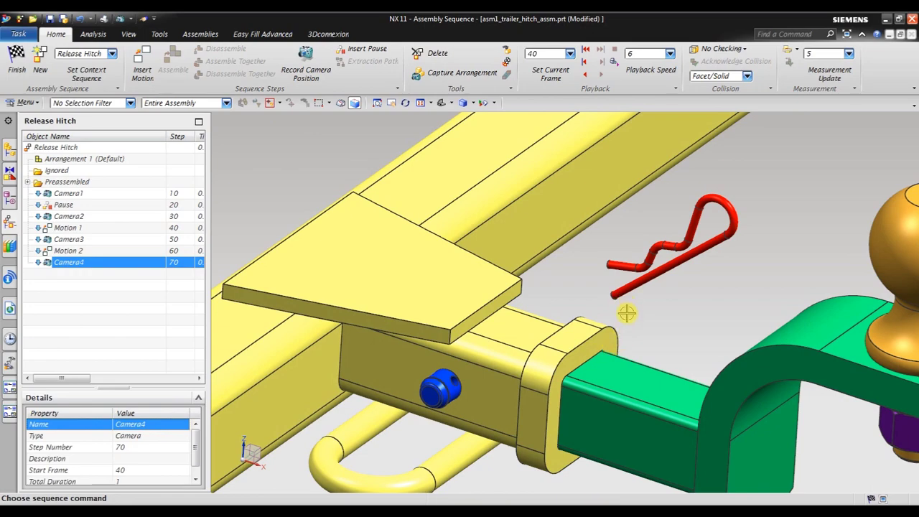
{"action": "scroll", "coordinate": [626, 312], "scroll_direction": "down", "scroll_amount": 3}
{"action": "scroll", "coordinate": [645, 319], "scroll_direction": "down", "scroll_amount": 2}
{"action": "mouse_move", "coordinate": [662, 328]}
{"action": "middle_mouse_down"}
{"action": "mouse_move", "coordinate": [582, 322]}
{"action": "mouse_move", "coordinate": [619, 351]}
{"action": "mouse_move", "coordinate": [607, 345]}
{"action": "middle_mouse_up"}
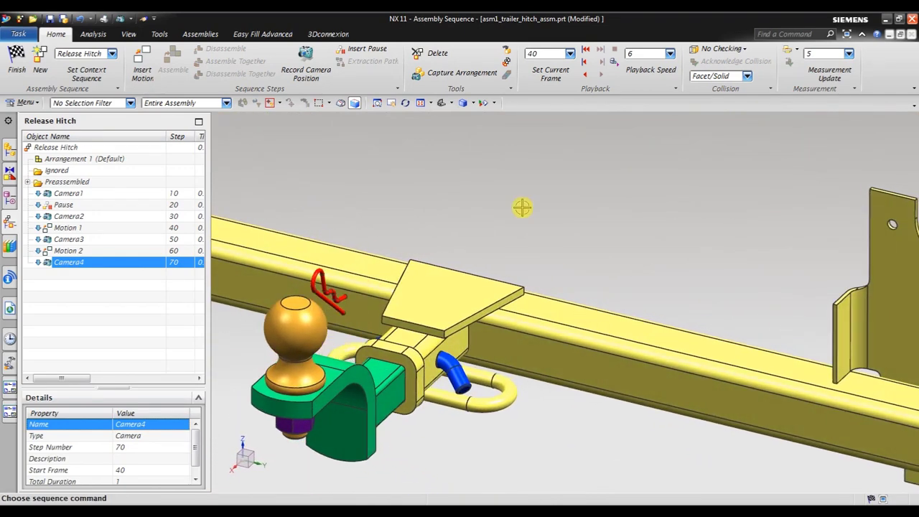
Insert a Pause step after Camera4 with a total duration of 15
{"action": "left_click", "coordinate": [377, 49]}
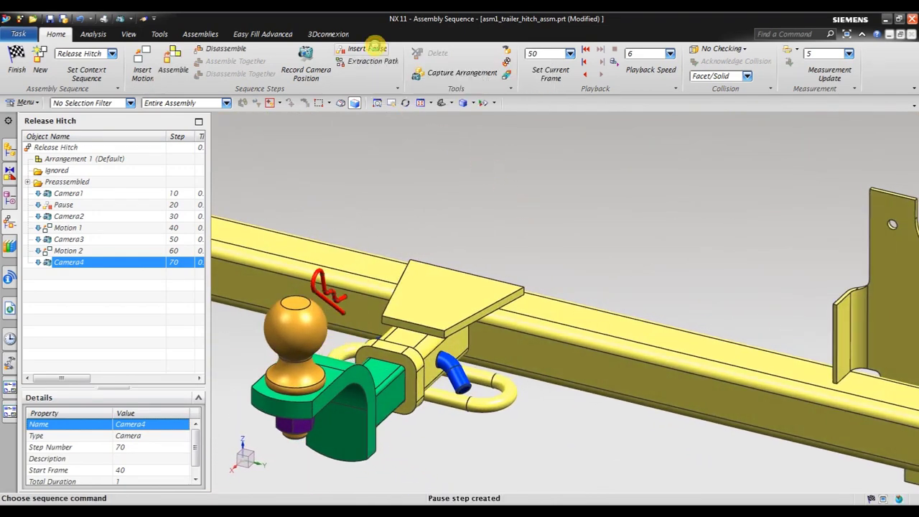
{"action": "left_click", "coordinate": [91, 275]}
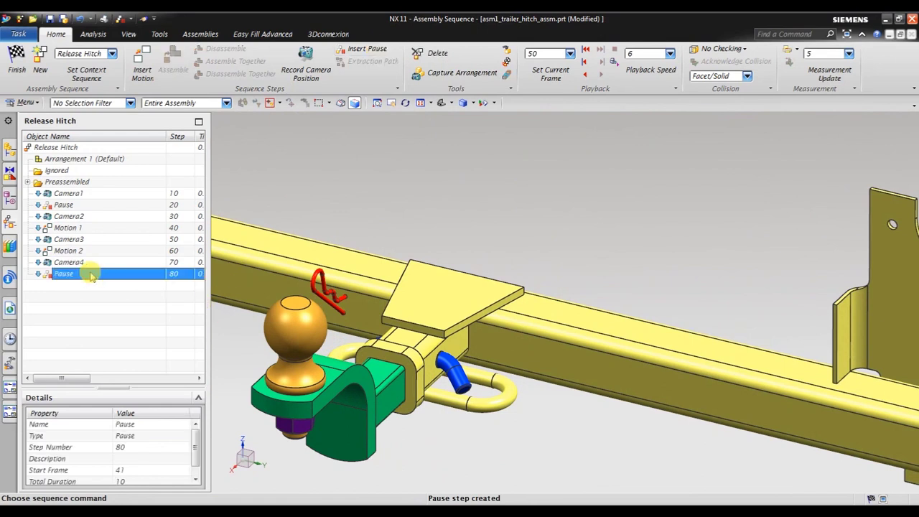
{"action": "left_click", "coordinate": [132, 484]}
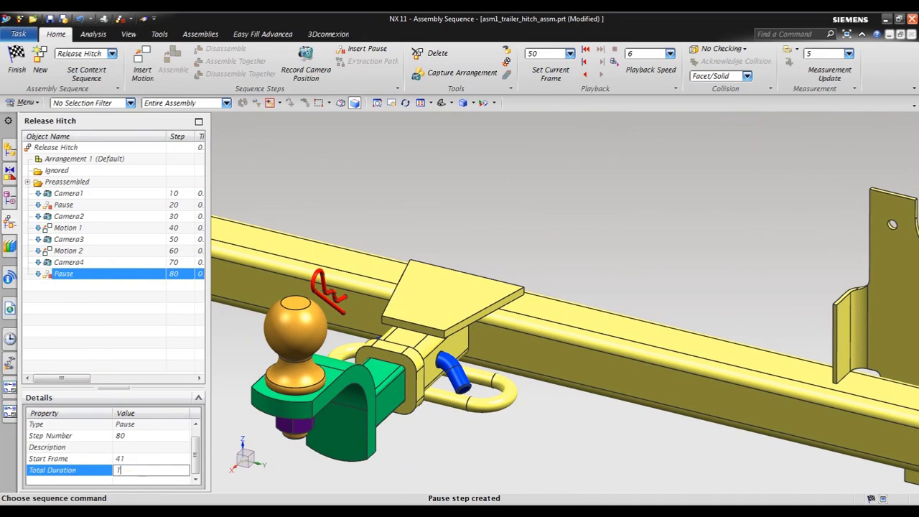
{"action": "type", "text": "5"}
{"action": "key", "text": "Return"}
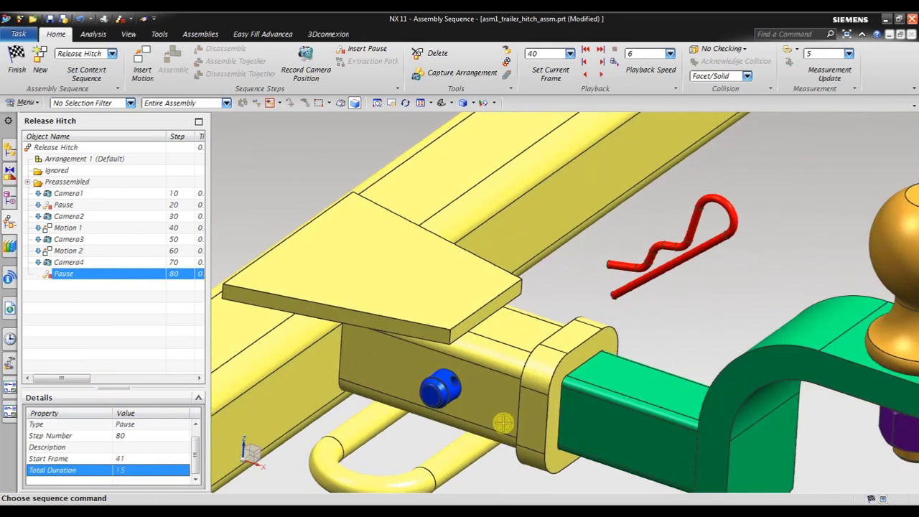
Rewind the Release Hitch sequence and play it from the beginning
{"action": "left_click", "coordinate": [585, 49]}
{"action": "scroll", "coordinate": [549, 198], "scroll_direction": "down", "scroll_amount": 5}
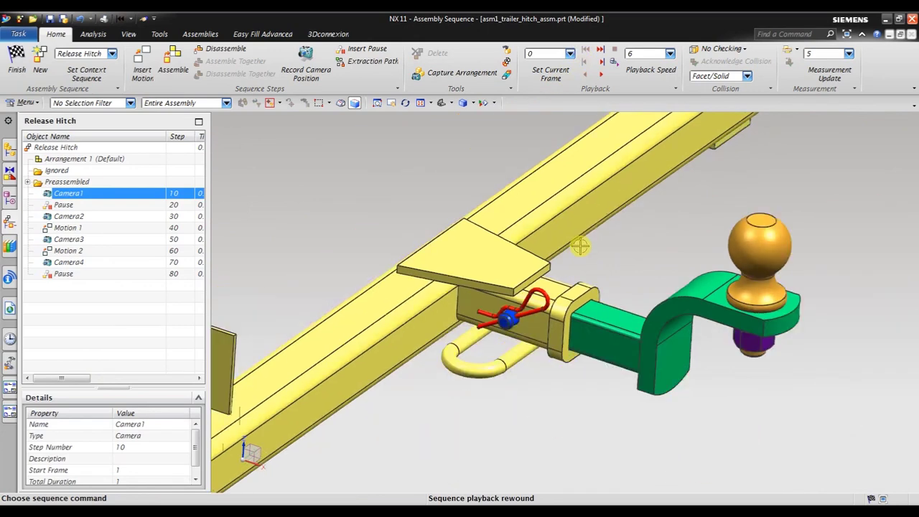
{"action": "mouse_move", "coordinate": [574, 244]}
{"action": "middle_mouse_down"}
{"action": "mouse_move", "coordinate": [549, 198]}
{"action": "mouse_move", "coordinate": [547, 254]}
{"action": "middle_mouse_up"}
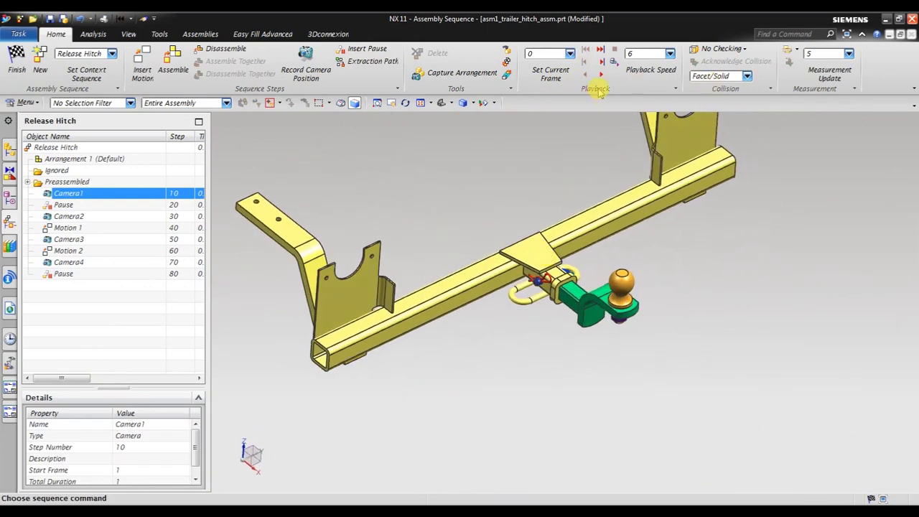
{"action": "left_click", "coordinate": [601, 63]}
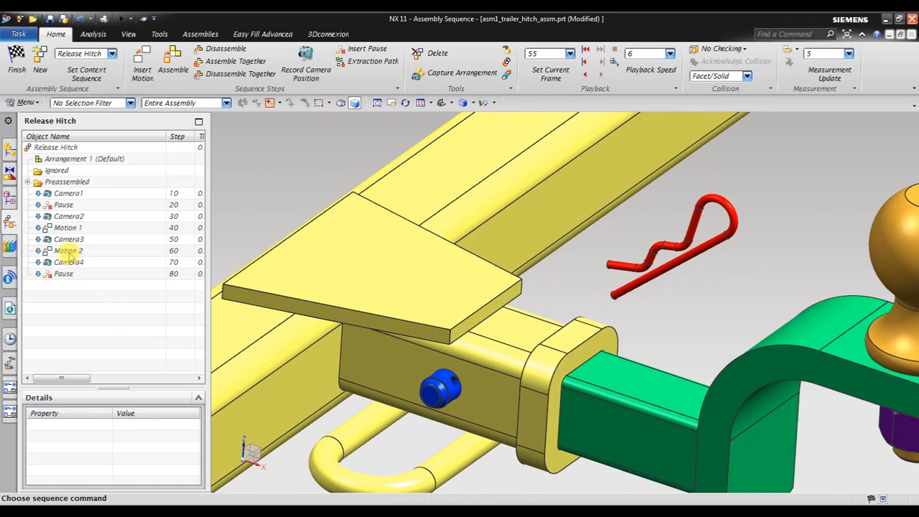
Lengthen Motion 2's Movement 1 to 35 frames, then rewind and replay the sequence
{"action": "left_click", "coordinate": [68, 251]}
{"action": "scroll", "coordinate": [164, 454], "scroll_direction": "down", "scroll_amount": 2}
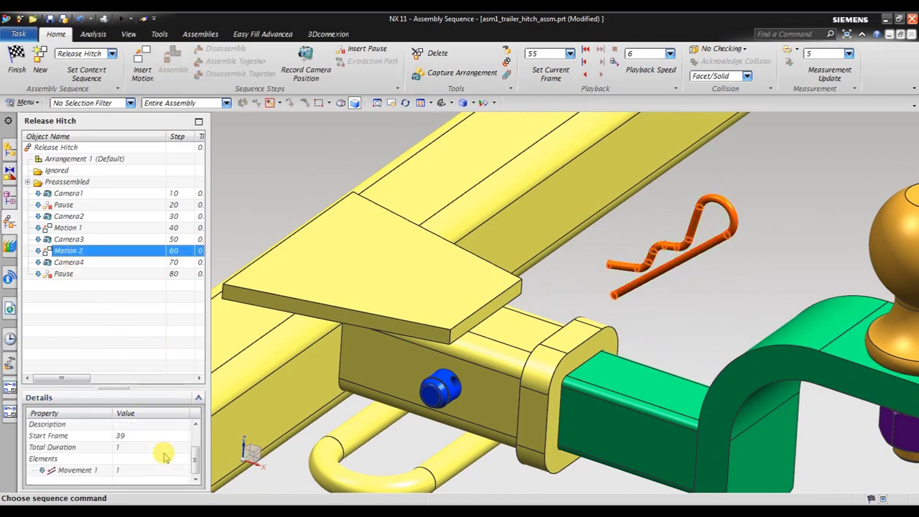
{"action": "left_click", "coordinate": [132, 472]}
{"action": "type", "text": "3"}
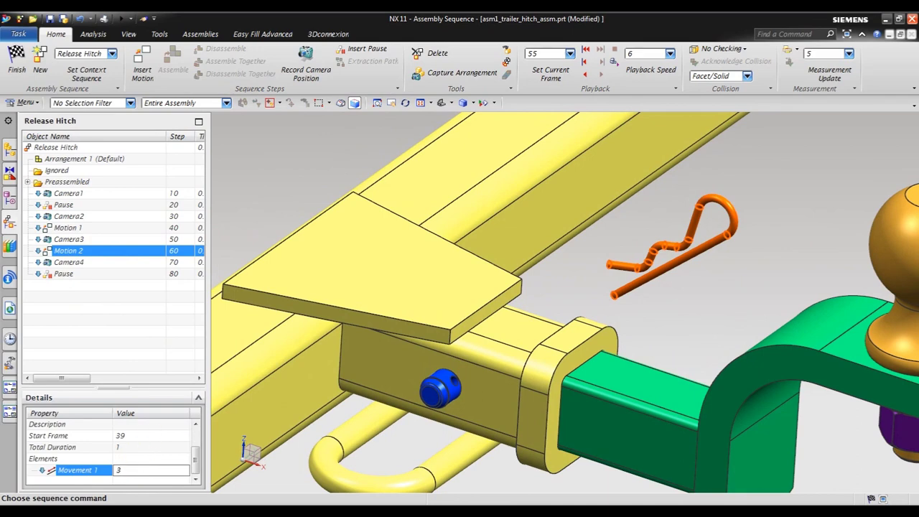
{"action": "type", "text": "5"}
{"action": "key", "text": "Return"}
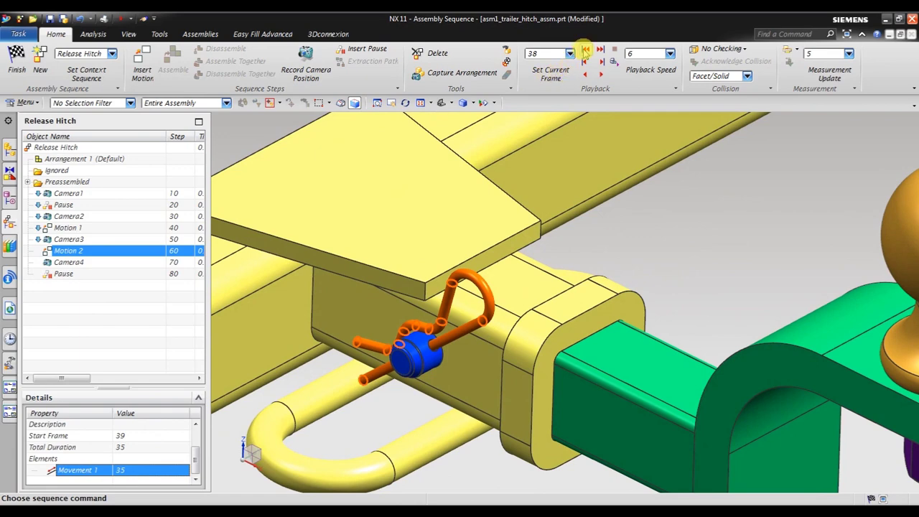
{"action": "left_click", "coordinate": [585, 50]}
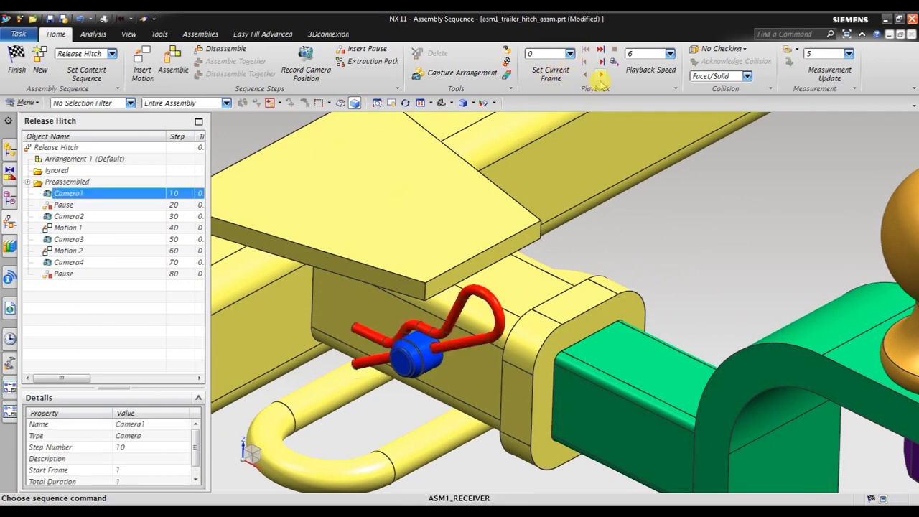
{"action": "left_click", "coordinate": [601, 76]}
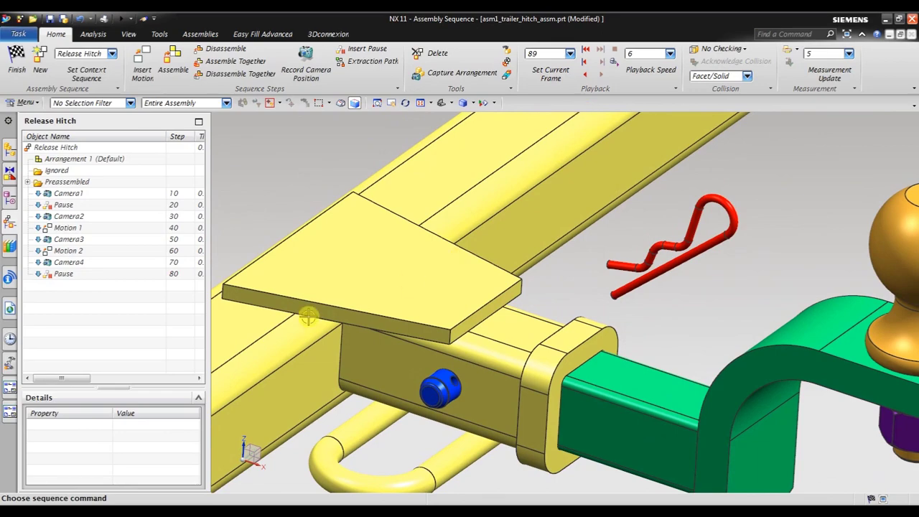
Zoom, pan and rotate to a close-up of the receiver showing the blue hitch pin
{"action": "mouse_move", "coordinate": [543, 318]}
{"action": "middle_mouse_down"}
{"action": "mouse_move", "coordinate": [561, 268]}
{"action": "mouse_move", "coordinate": [534, 290]}
{"action": "mouse_move", "coordinate": [557, 314]}
{"action": "mouse_move", "coordinate": [543, 328]}
{"action": "mouse_move", "coordinate": [529, 311]}
{"action": "mouse_move", "coordinate": [533, 325]}
{"action": "middle_mouse_up"}
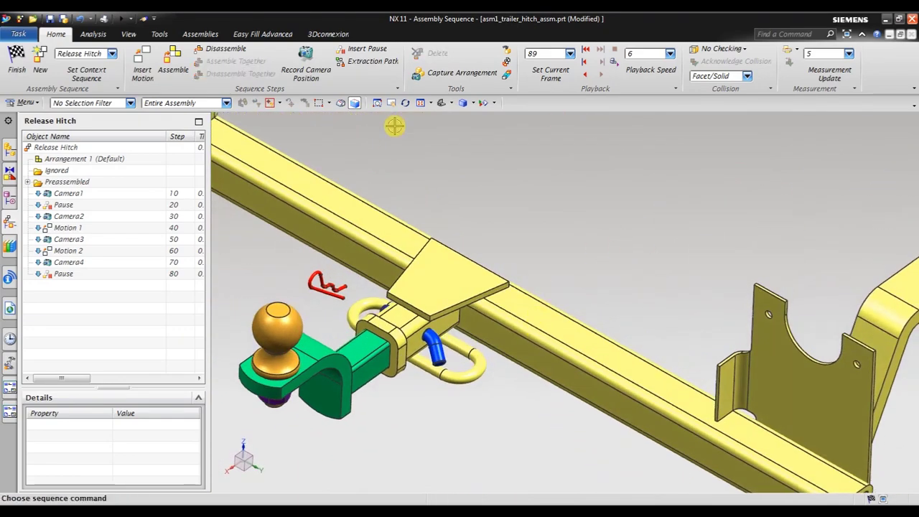
{"action": "left_click", "coordinate": [377, 104]}
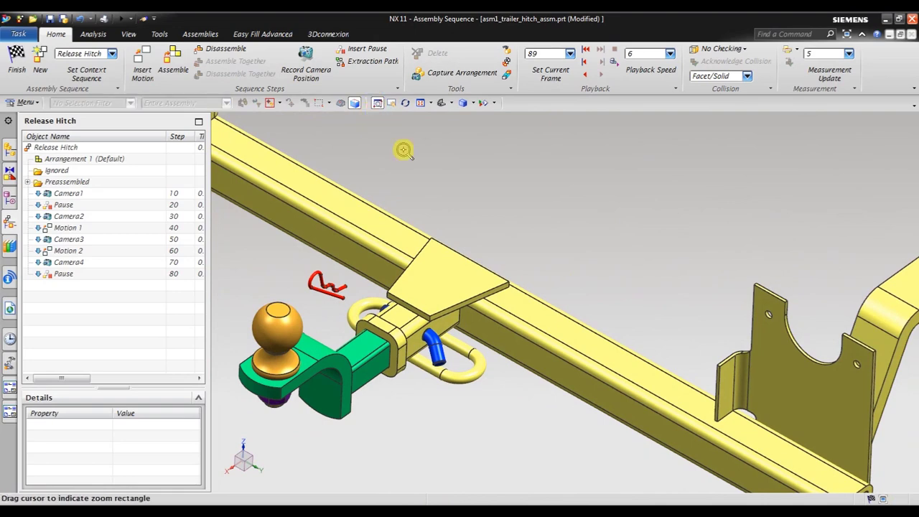
{"action": "left_click_drag", "start_coordinate": [555, 231], "coordinate": [232, 440]}
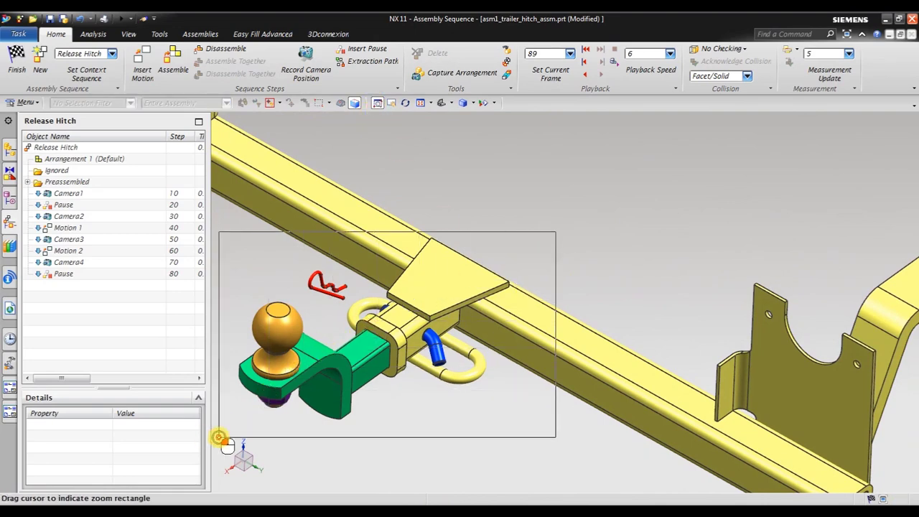
{"action": "scroll", "coordinate": [716, 227], "scroll_direction": "up", "scroll_amount": 3}
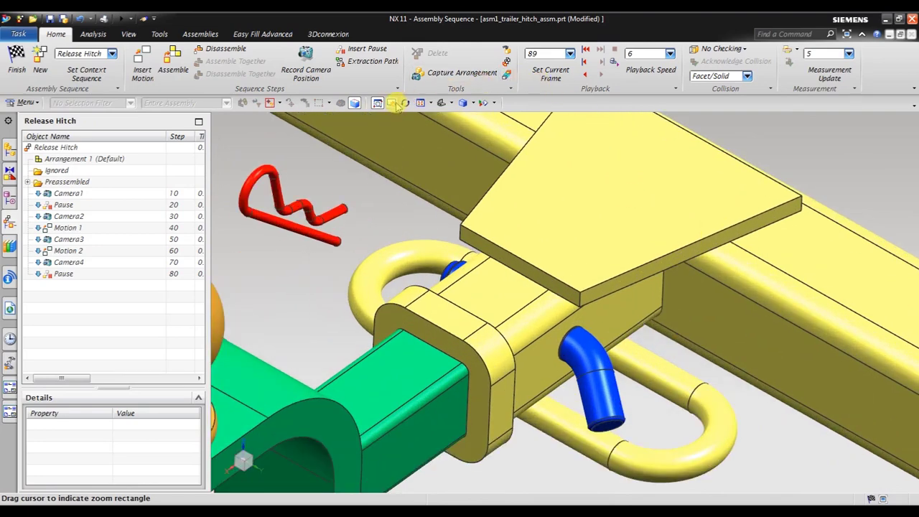
{"action": "left_click", "coordinate": [391, 102]}
{"action": "mouse_move", "coordinate": [475, 303]}
{"action": "left_mouse_down"}
{"action": "mouse_move", "coordinate": [470, 261]}
{"action": "mouse_move", "coordinate": [492, 272]}
{"action": "left_mouse_up"}
{"action": "mouse_move", "coordinate": [492, 272]}
{"action": "middle_mouse_down"}
{"action": "mouse_move", "coordinate": [486, 248]}
{"action": "mouse_move", "coordinate": [491, 260]}
{"action": "middle_mouse_up"}
{"action": "mouse_move", "coordinate": [502, 295]}
{"action": "middle_mouse_down"}
{"action": "mouse_move", "coordinate": [488, 302]}
{"action": "mouse_move", "coordinate": [498, 307]}
{"action": "middle_mouse_up"}
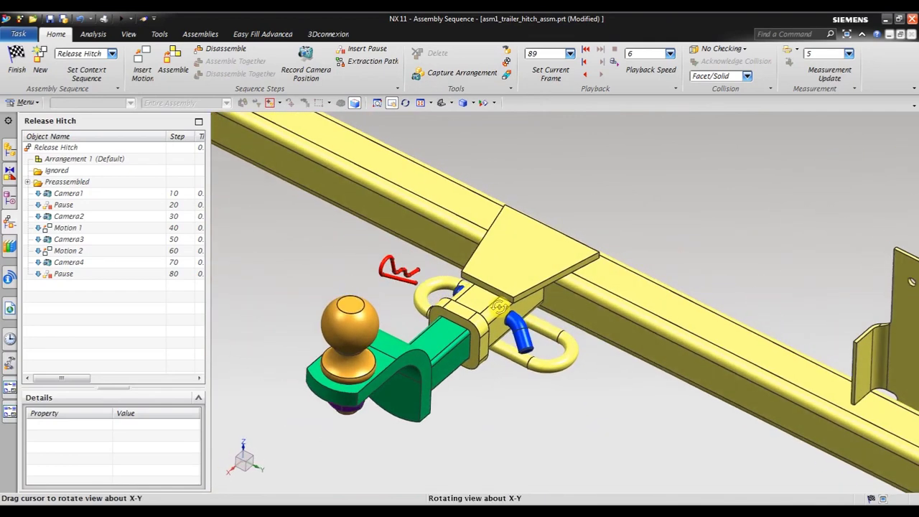
{"action": "scroll", "coordinate": [498, 307], "scroll_direction": "up", "scroll_amount": 2}
{"action": "scroll", "coordinate": [498, 307], "scroll_direction": "up", "scroll_amount": 2}
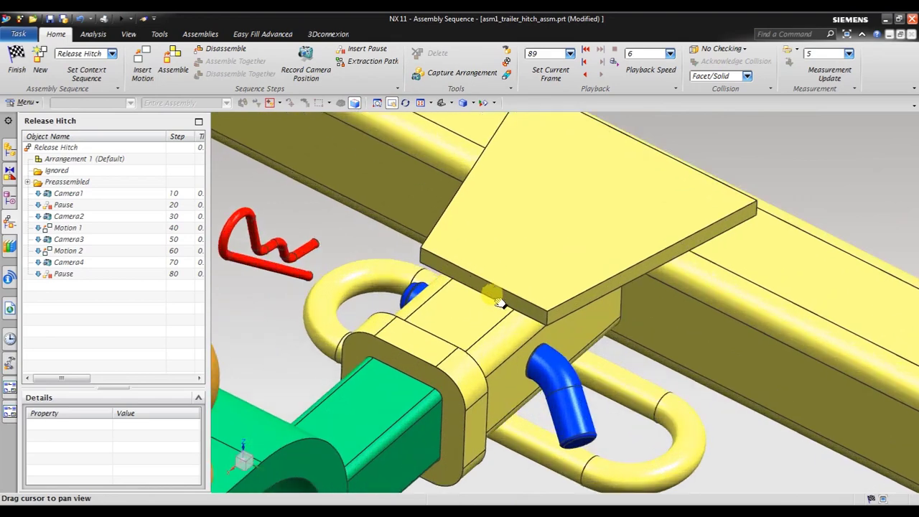
{"action": "scroll", "coordinate": [524, 218], "scroll_direction": "down", "scroll_amount": 2}
{"action": "scroll", "coordinate": [524, 218], "scroll_direction": "up", "scroll_amount": 2}
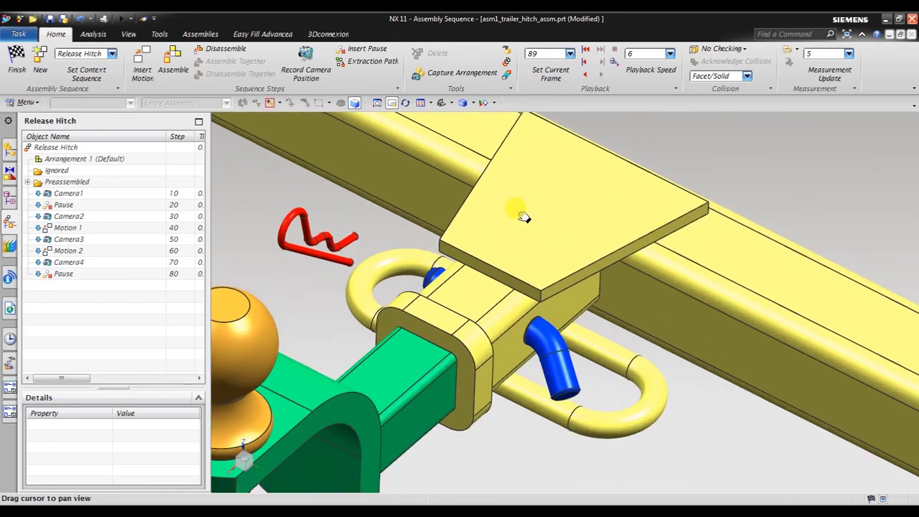
{"action": "left_click", "coordinate": [391, 103]}
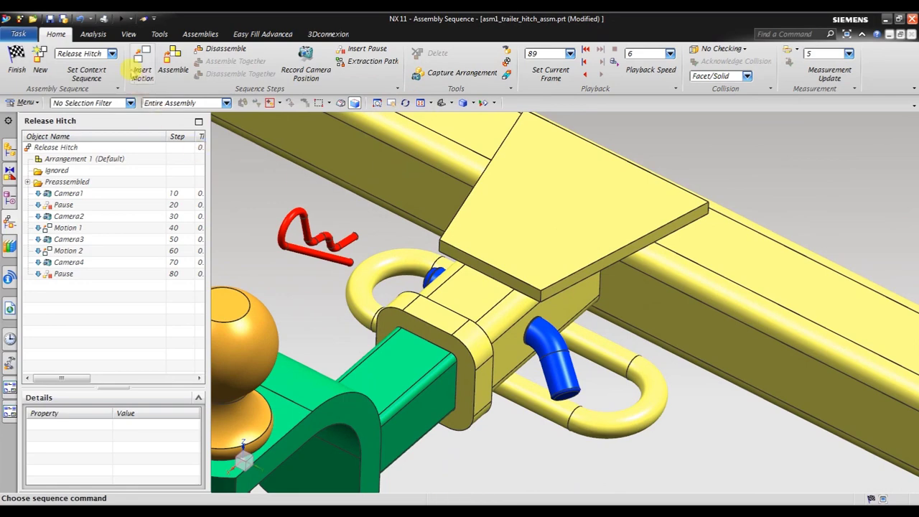
{"action": "left_click", "coordinate": [139, 58]}
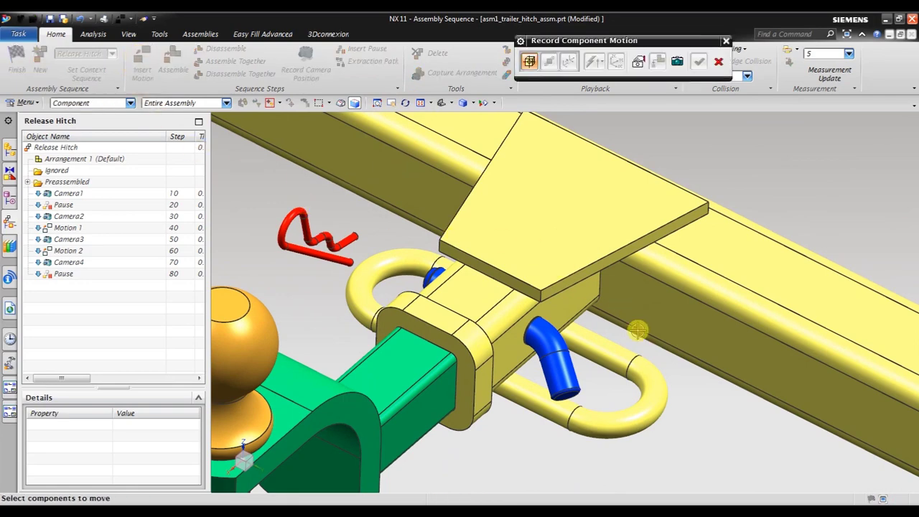
{"action": "left_click", "coordinate": [550, 352]}
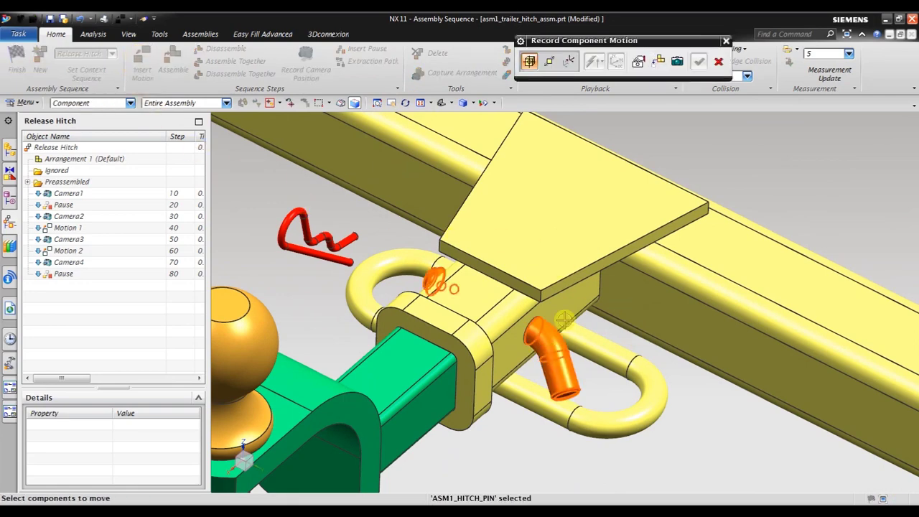
{"action": "left_click", "coordinate": [569, 61]}
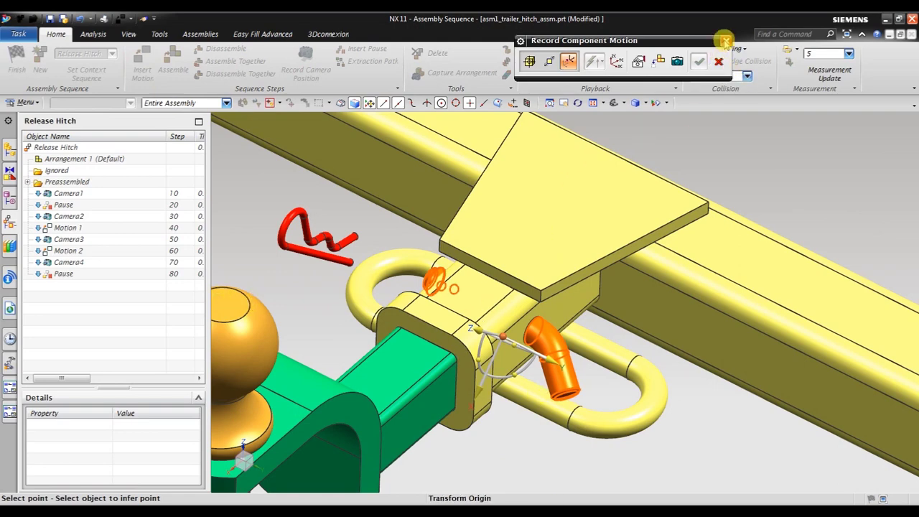
{"action": "left_click", "coordinate": [724, 41]}
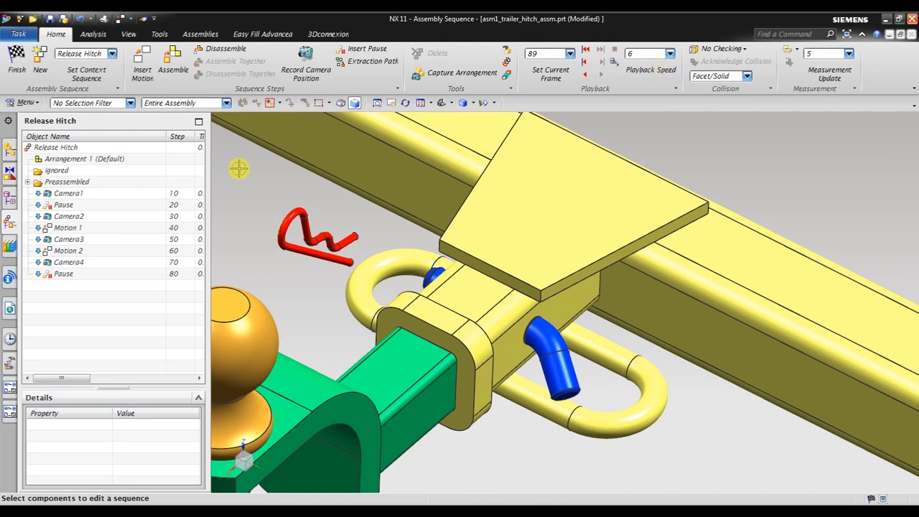
Record the current view as camera step 90 after the Pause and name it Camera5
{"action": "left_click", "coordinate": [306, 65]}
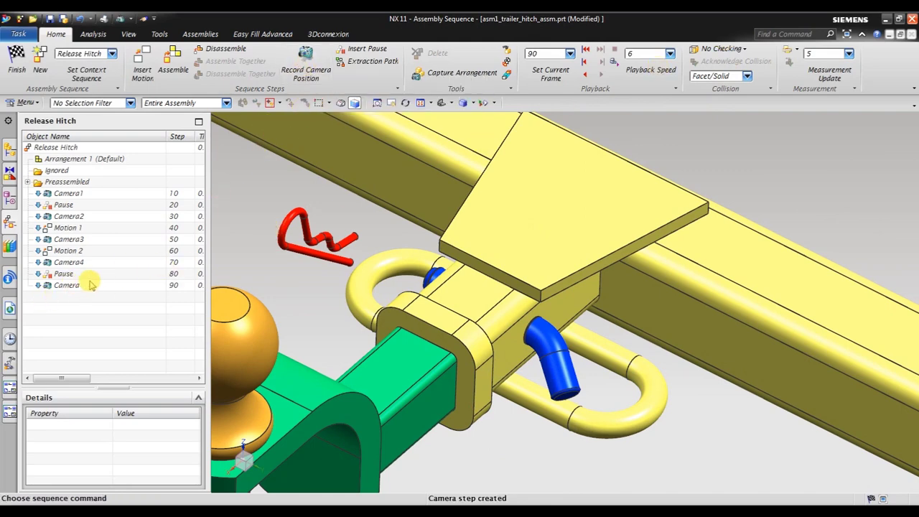
{"action": "left_click", "coordinate": [82, 285]}
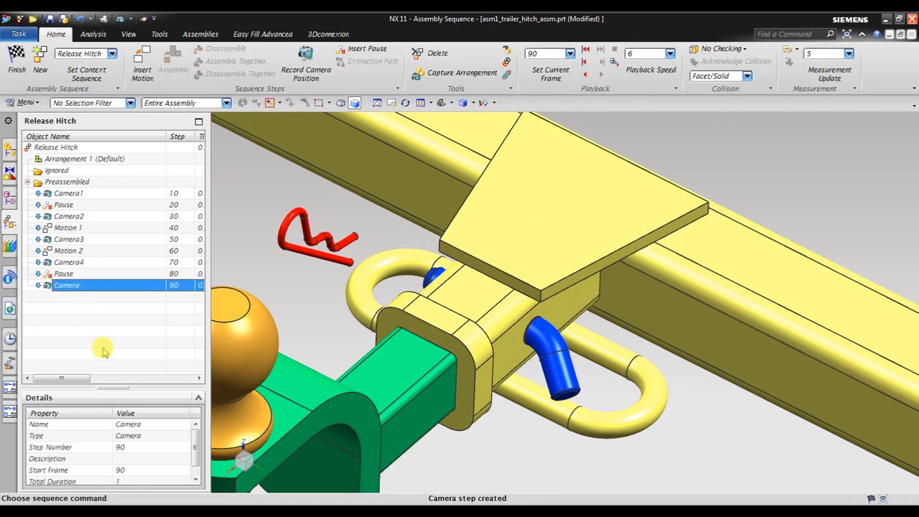
{"action": "double_click", "coordinate": [147, 424]}
{"action": "type", "text": "5"}
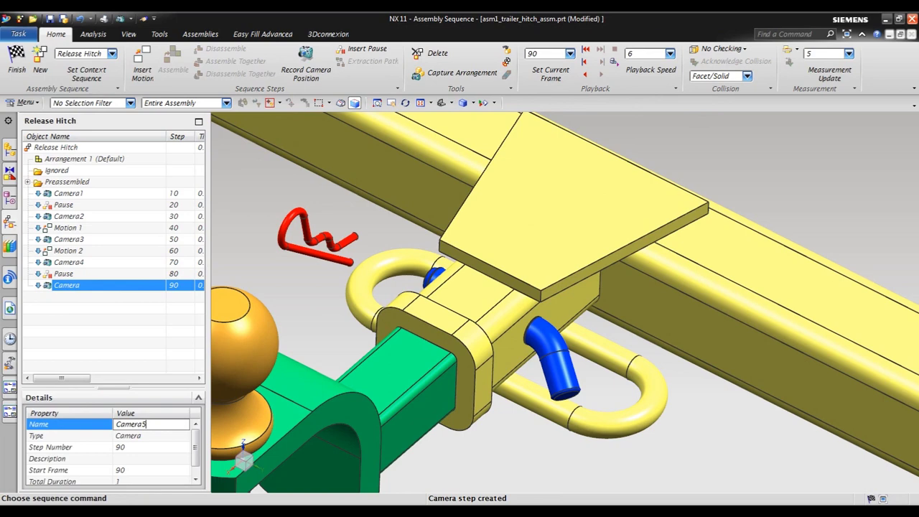
{"action": "key", "text": "Return"}
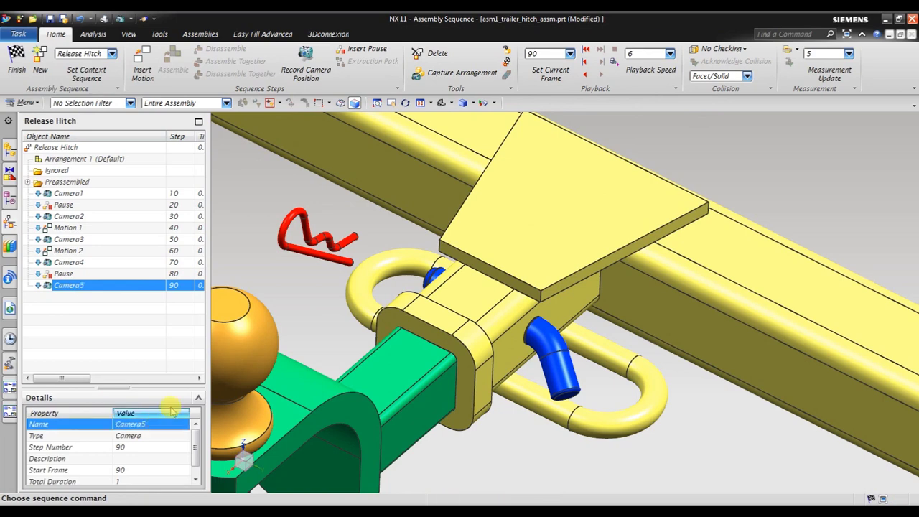
Start a new component motion with the hitch pin selected and move handles shown
{"action": "left_click", "coordinate": [143, 62]}
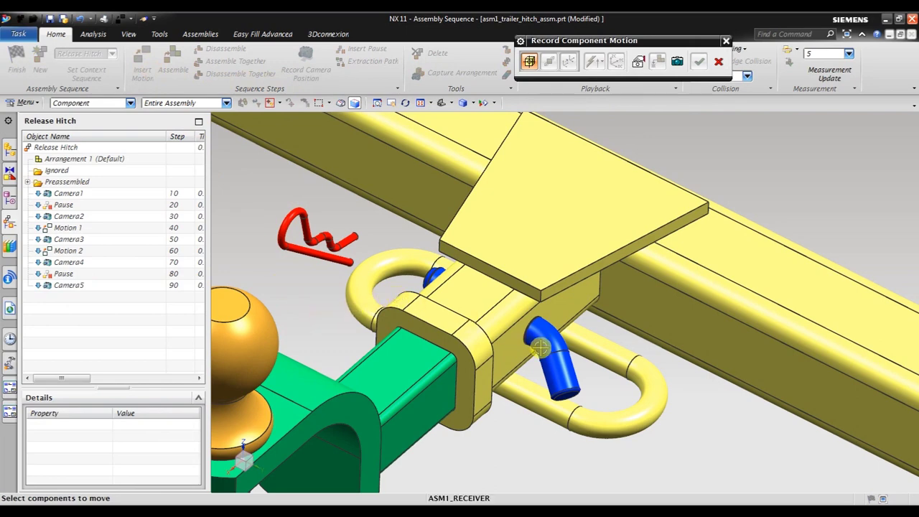
{"action": "left_click", "coordinate": [552, 348]}
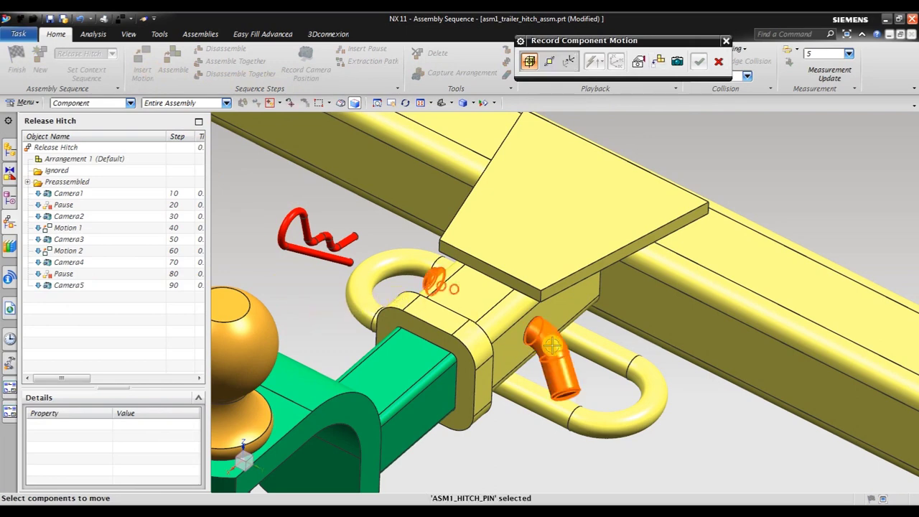
{"action": "left_click", "coordinate": [569, 64]}
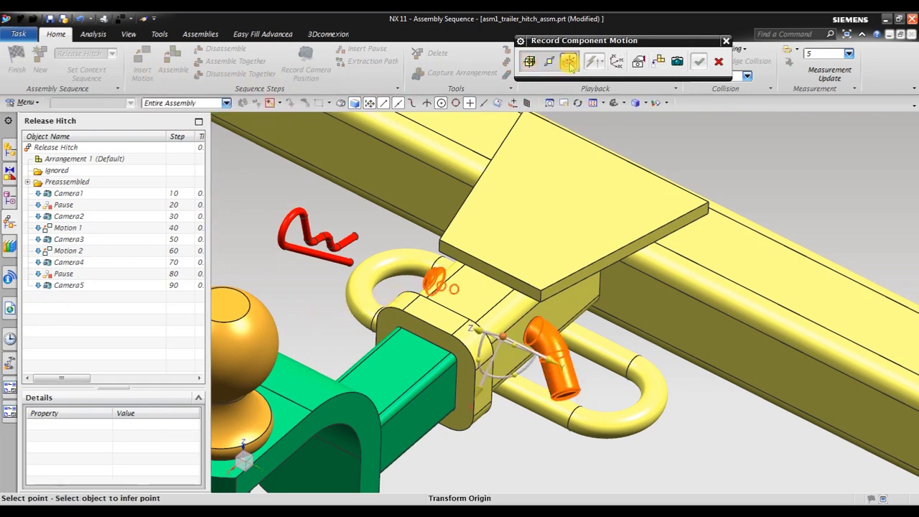
{"action": "scroll", "coordinate": [642, 295], "scroll_direction": "down", "scroll_amount": 3}
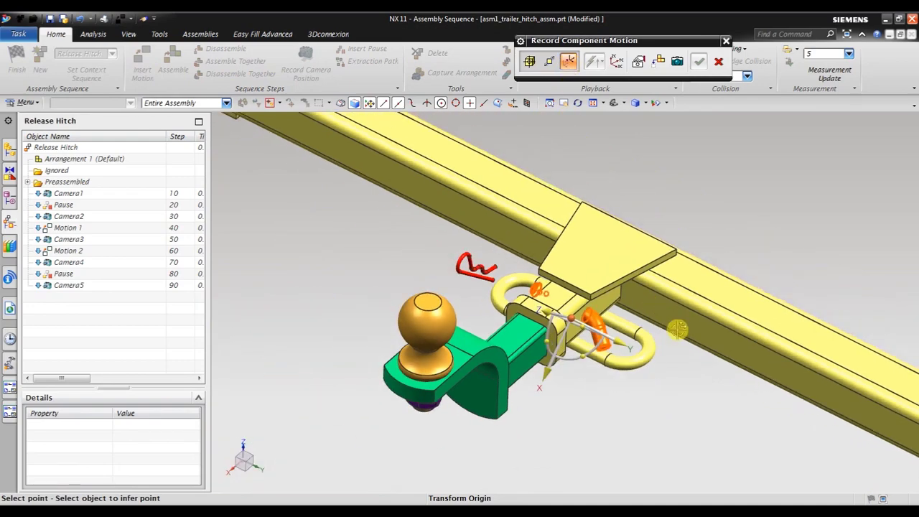
{"action": "mouse_move", "coordinate": [679, 328]}
{"action": "middle_mouse_down"}
{"action": "mouse_move", "coordinate": [684, 314]}
{"action": "mouse_move", "coordinate": [643, 302]}
{"action": "middle_mouse_up"}
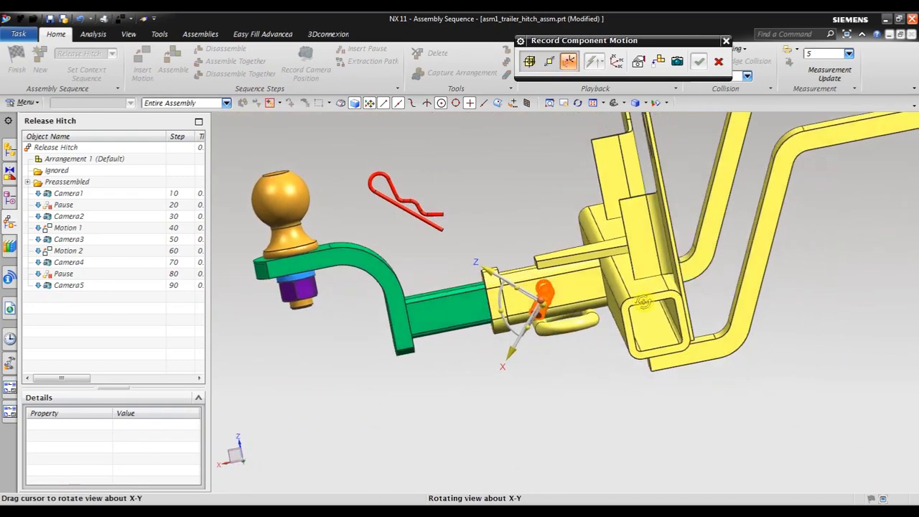
{"action": "key", "text": "F8"}
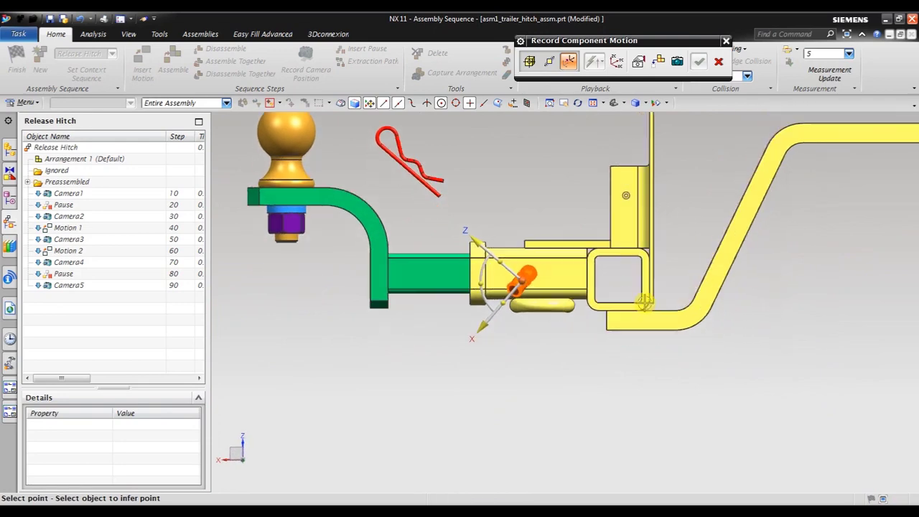
{"action": "scroll", "coordinate": [521, 275], "scroll_direction": "up", "scroll_amount": 2}
{"action": "scroll", "coordinate": [517, 277], "scroll_direction": "up", "scroll_amount": 2}
{"action": "scroll", "coordinate": [502, 281], "scroll_direction": "up", "scroll_amount": 2}
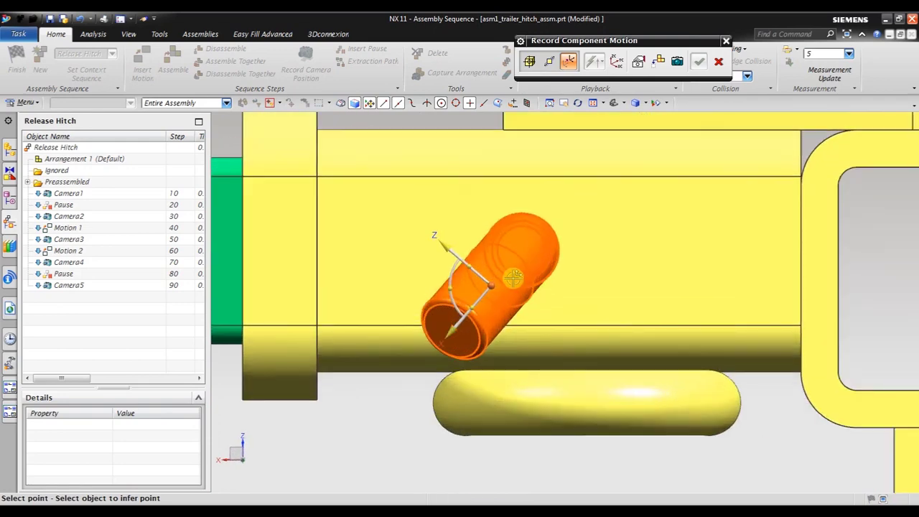
Relocate the pin's move-handle origin onto the pin top, ready to move the pin
{"action": "left_click_drag", "start_coordinate": [498, 293], "coordinate": [530, 256]}
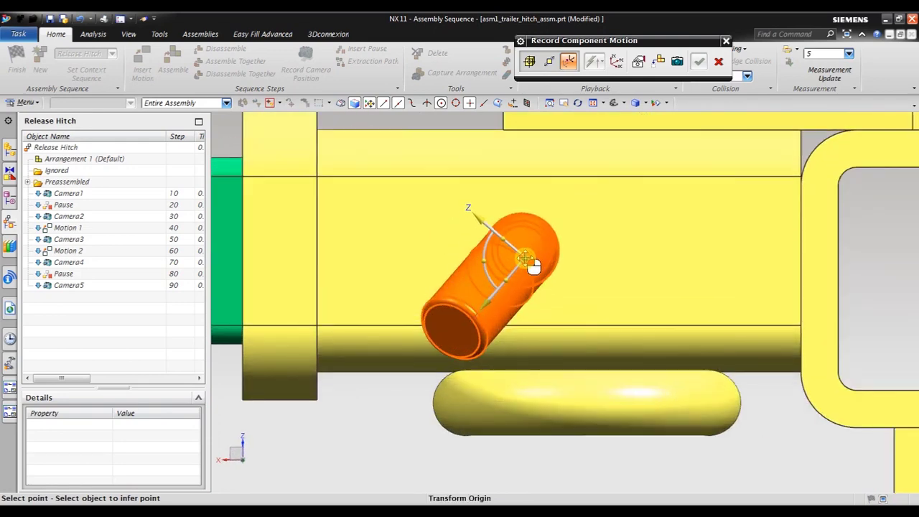
{"action": "scroll", "coordinate": [574, 208], "scroll_direction": "down", "scroll_amount": 3}
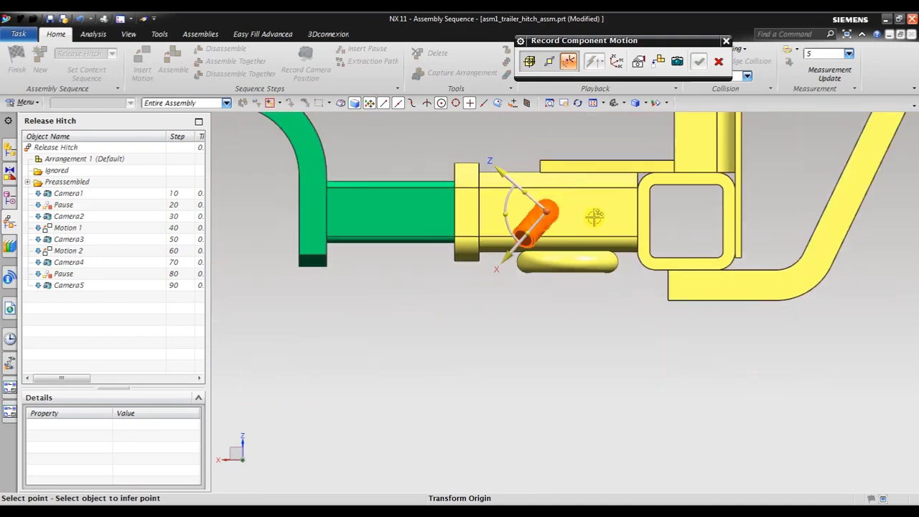
{"action": "mouse_move", "coordinate": [594, 217]}
{"action": "middle_mouse_down"}
{"action": "mouse_move", "coordinate": [634, 237]}
{"action": "mouse_move", "coordinate": [629, 251]}
{"action": "middle_mouse_up"}
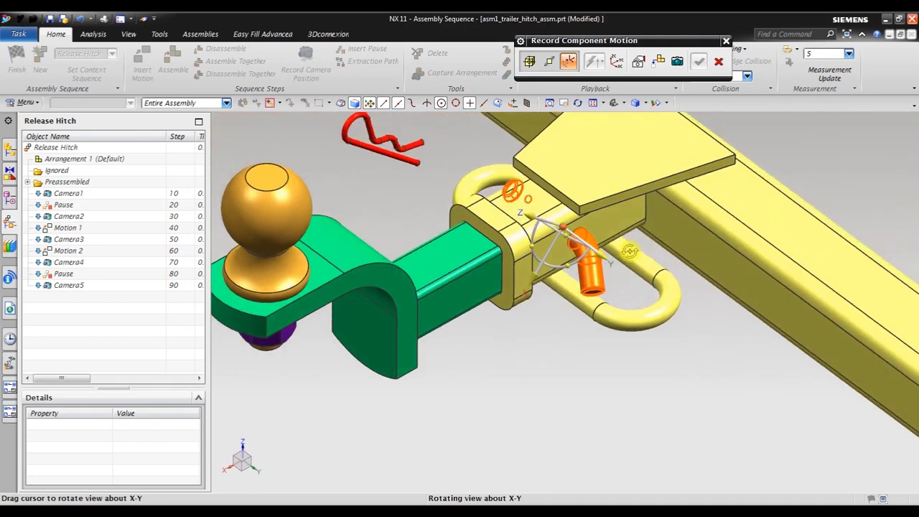
{"action": "mouse_move", "coordinate": [538, 204]}
{"action": "middle_mouse_down"}
{"action": "mouse_move", "coordinate": [570, 213]}
{"action": "mouse_move", "coordinate": [549, 190]}
{"action": "middle_mouse_up"}
{"action": "scroll", "coordinate": [549, 189], "scroll_direction": "up", "scroll_amount": 3}
{"action": "scroll", "coordinate": [549, 189], "scroll_direction": "up", "scroll_amount": 2}
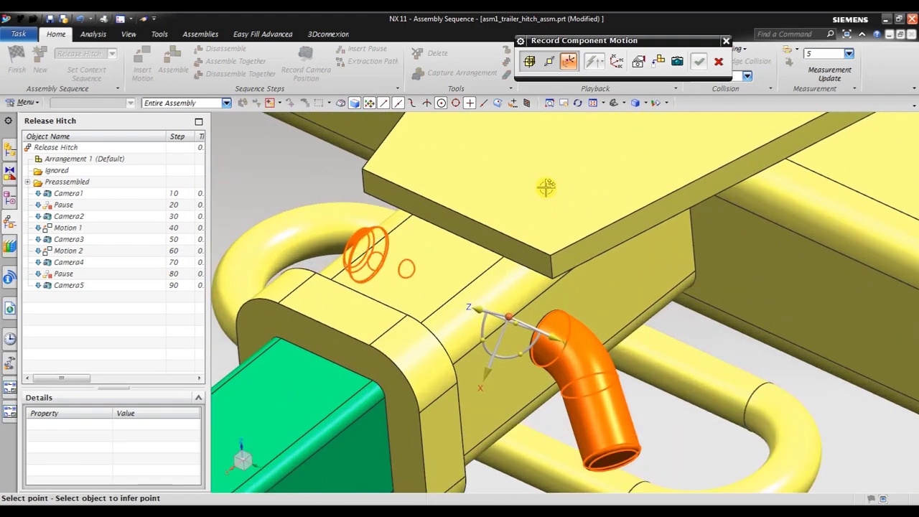
{"action": "scroll", "coordinate": [578, 142], "scroll_direction": "down", "scroll_amount": 2}
{"action": "left_click", "coordinate": [549, 62]}
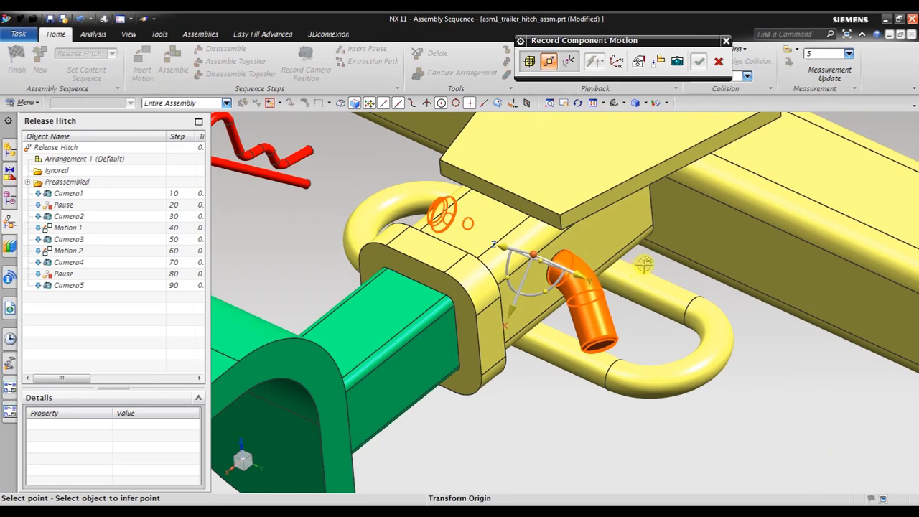
Slide the hitch pin 4 inches out along YC and record it as Motion 3
{"action": "middle_click_drag", "start_coordinate": [642, 266], "coordinate": [650, 269]}
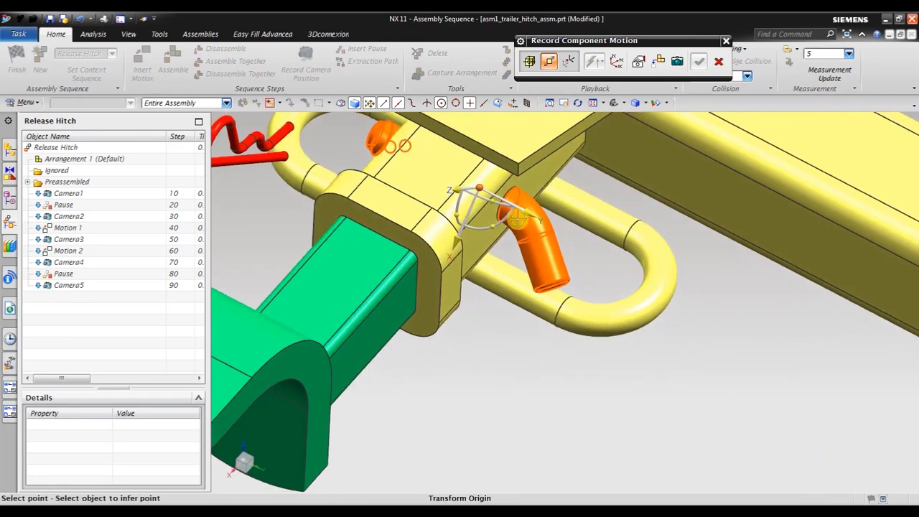
{"action": "left_click", "coordinate": [554, 220]}
{"action": "left_click_drag", "start_coordinate": [560, 232], "coordinate": [700, 305]}
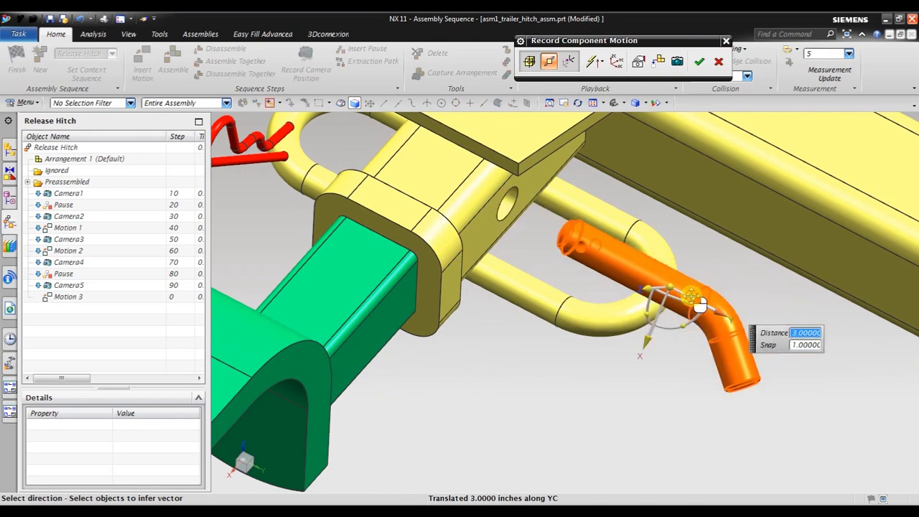
{"action": "left_click_drag", "start_coordinate": [700, 305], "coordinate": [734, 320]}
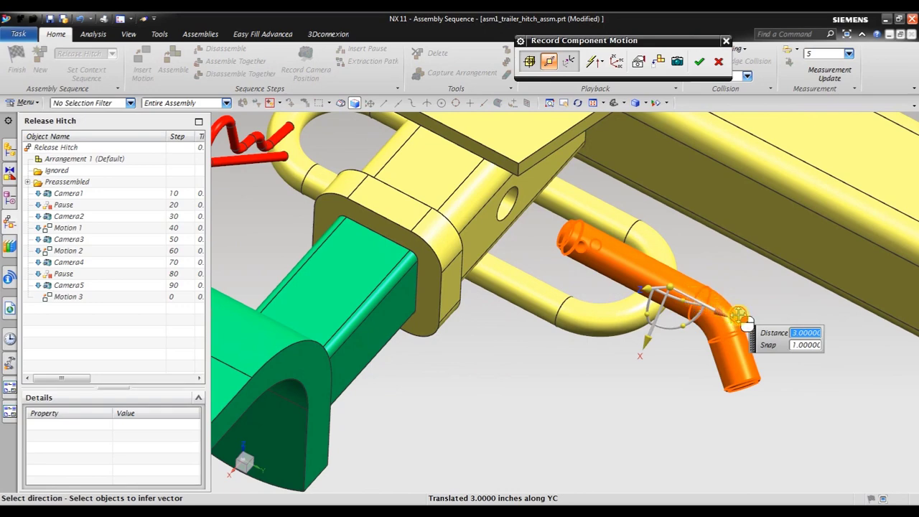
{"action": "left_click_drag", "start_coordinate": [745, 315], "coordinate": [770, 330]}
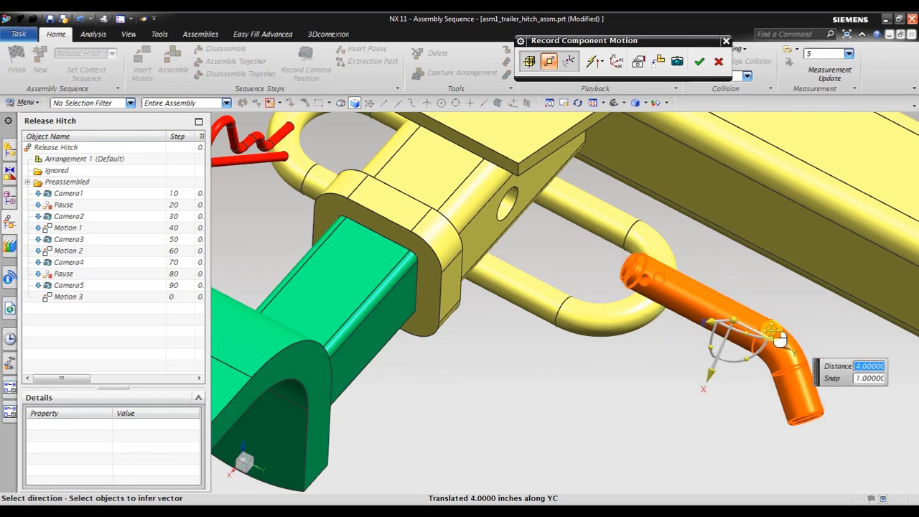
{"action": "left_click", "coordinate": [702, 63]}
{"action": "scroll", "coordinate": [537, 352], "scroll_direction": "down", "scroll_amount": 3}
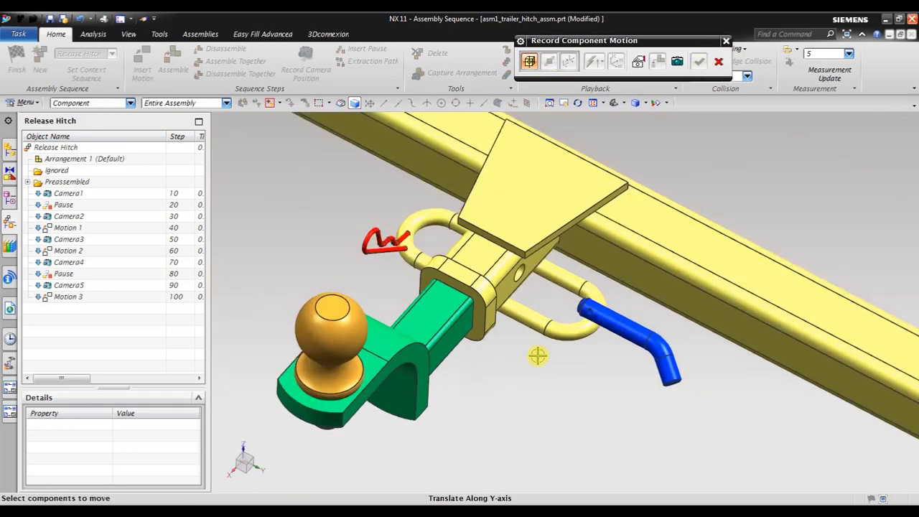
{"action": "scroll", "coordinate": [555, 373], "scroll_direction": "down", "scroll_amount": 2}
{"action": "mouse_move", "coordinate": [555, 373]}
{"action": "middle_mouse_down"}
{"action": "mouse_move", "coordinate": [570, 363]}
{"action": "mouse_move", "coordinate": [563, 353]}
{"action": "mouse_move", "coordinate": [553, 373]}
{"action": "middle_mouse_up"}
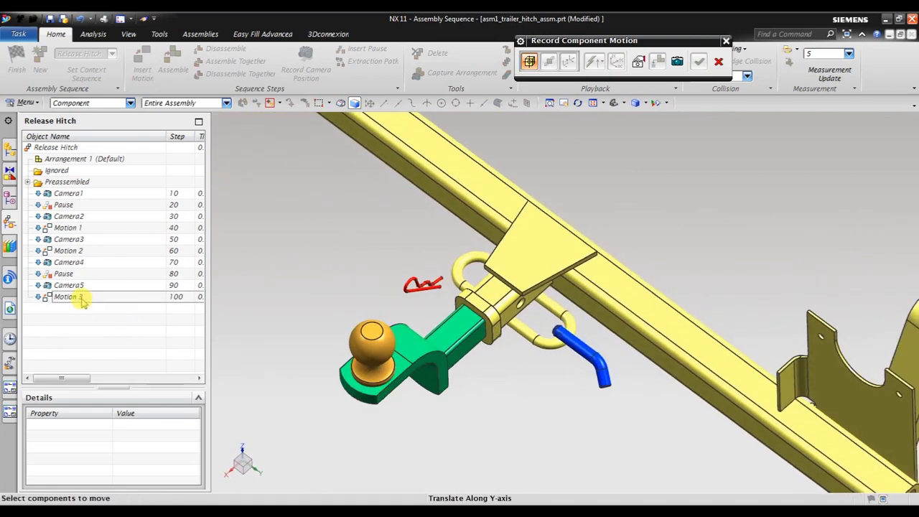
Close the motion recorder and play the sequence from the start
{"action": "left_click", "coordinate": [719, 62]}
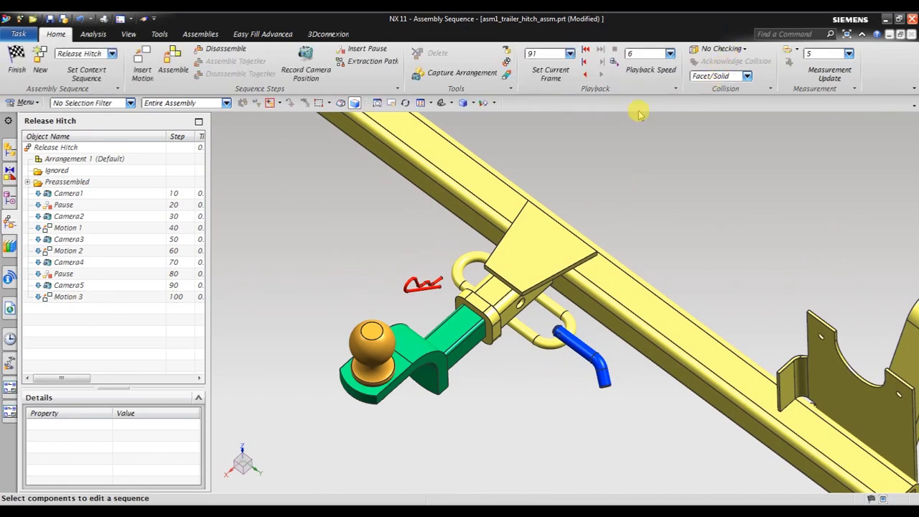
{"action": "left_click", "coordinate": [586, 50]}
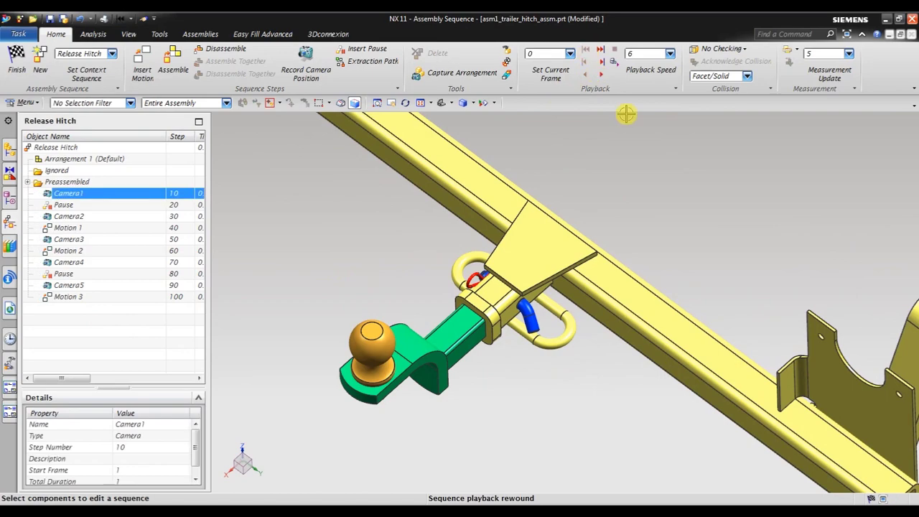
{"action": "left_click", "coordinate": [601, 74]}
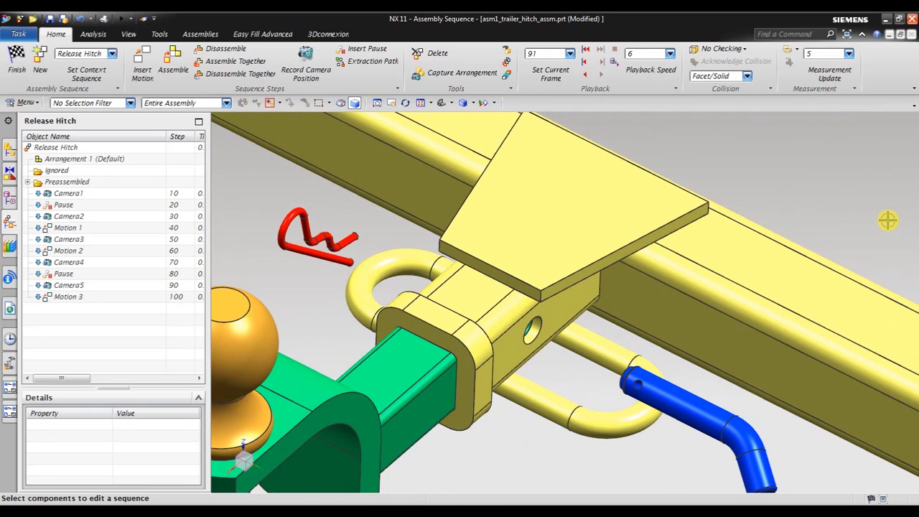
Set Motion 3's Movement 1 to 25 frames and rewind the sequence
{"action": "left_click", "coordinate": [63, 300]}
{"action": "scroll", "coordinate": [136, 471], "scroll_direction": "down", "scroll_amount": 2}
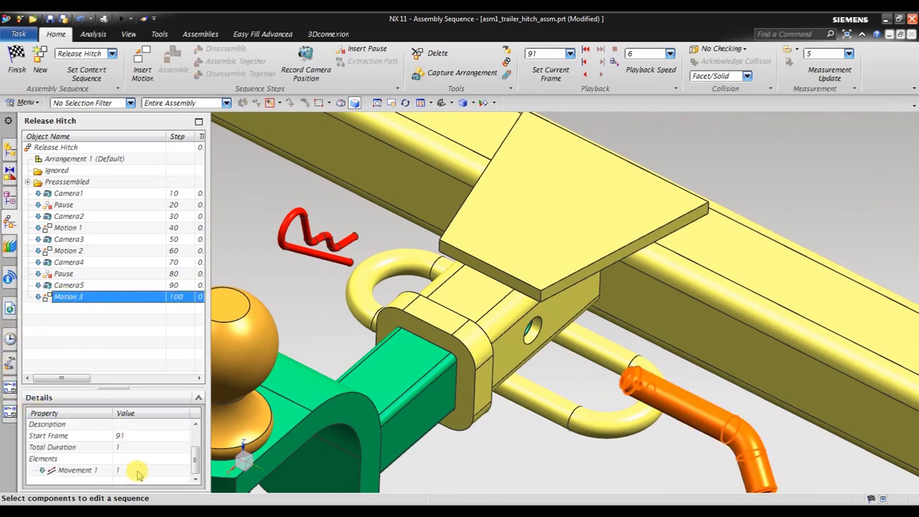
{"action": "left_click", "coordinate": [131, 473]}
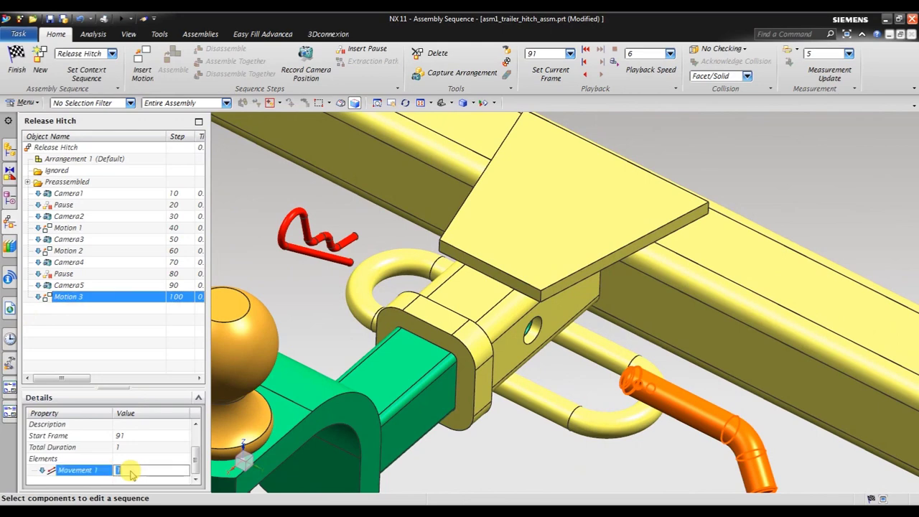
{"action": "type", "text": "25"}
{"action": "left_click", "coordinate": [131, 473]}
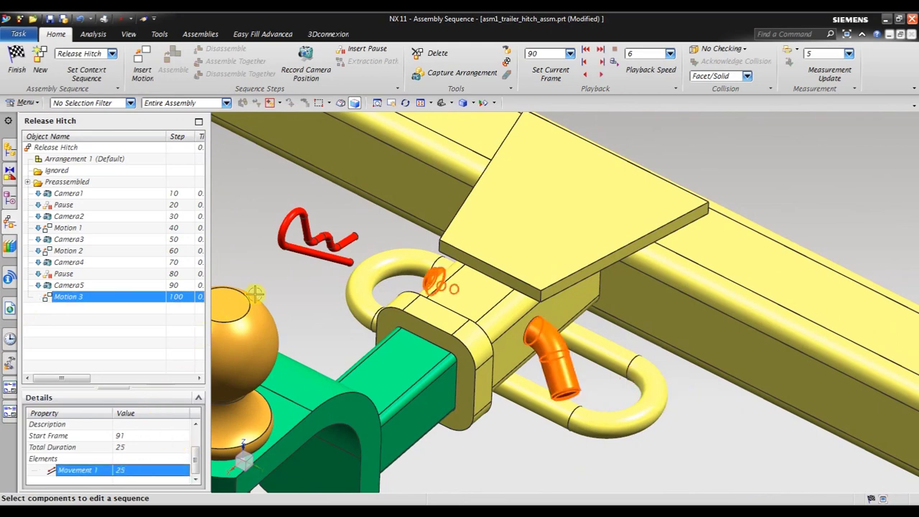
{"action": "left_click", "coordinate": [586, 51]}
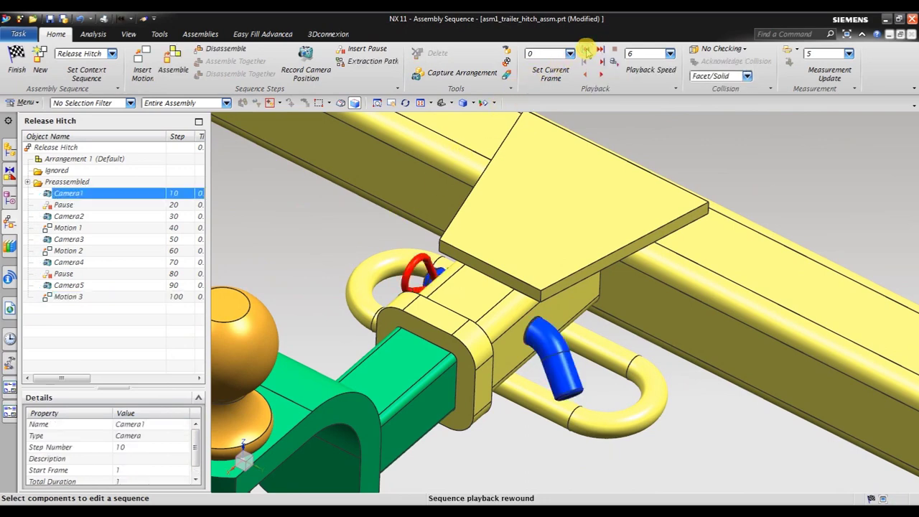
Play the full sequence through Motion 3 and orbit to a side view of the hitch
{"action": "left_click", "coordinate": [600, 75]}
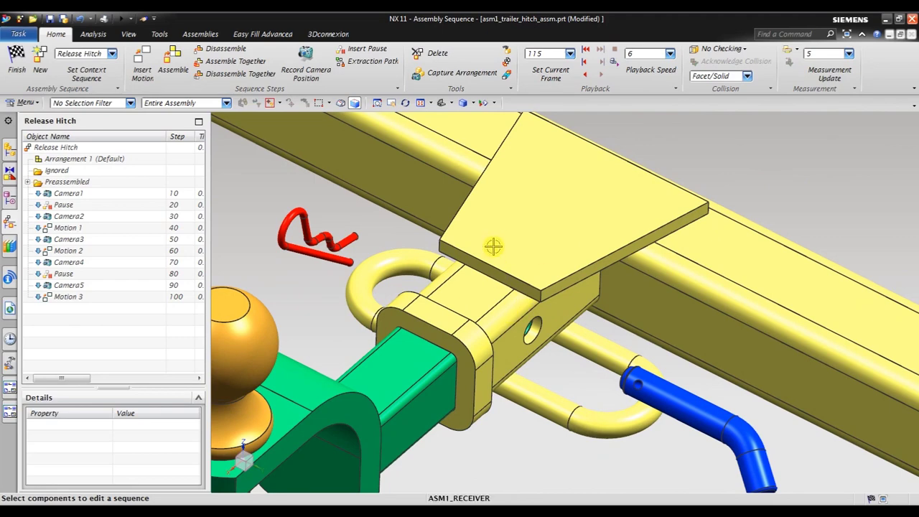
{"action": "scroll", "coordinate": [493, 246], "scroll_direction": "down", "scroll_amount": 1}
{"action": "scroll", "coordinate": [493, 246], "scroll_direction": "down", "scroll_amount": 2}
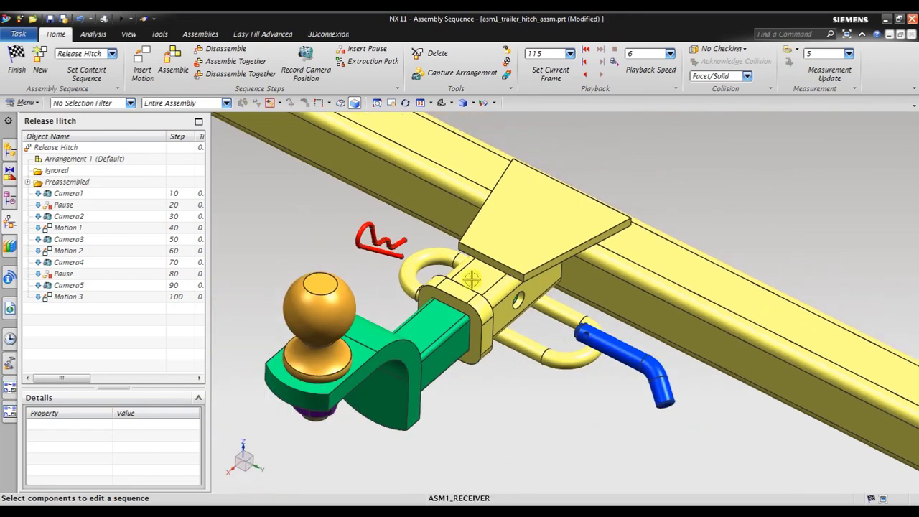
{"action": "scroll", "coordinate": [442, 349], "scroll_direction": "down", "scroll_amount": 1}
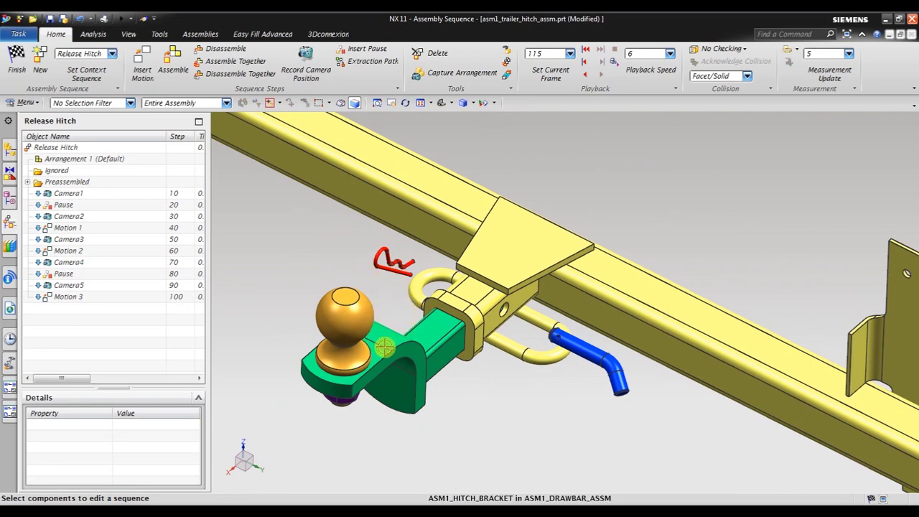
{"action": "mouse_move", "coordinate": [393, 337]}
{"action": "middle_mouse_down"}
{"action": "mouse_move", "coordinate": [368, 316]}
{"action": "mouse_move", "coordinate": [380, 321]}
{"action": "middle_mouse_up"}
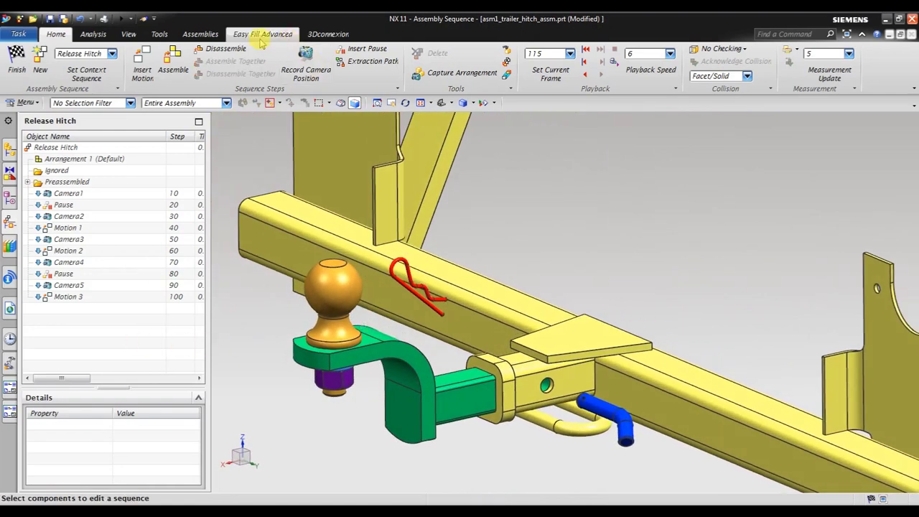
Insert a Pause after Motion 3 and set its Total Duration to 20
{"action": "left_click", "coordinate": [367, 48]}
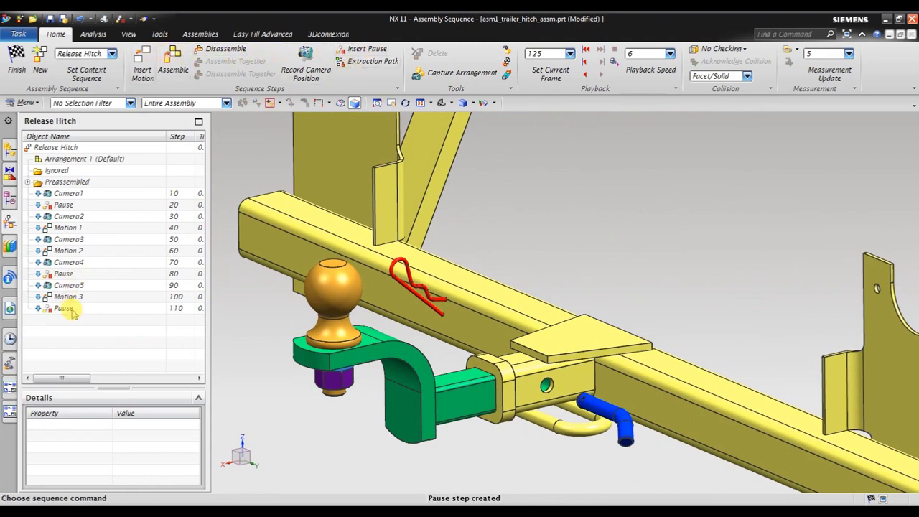
{"action": "left_click", "coordinate": [69, 309]}
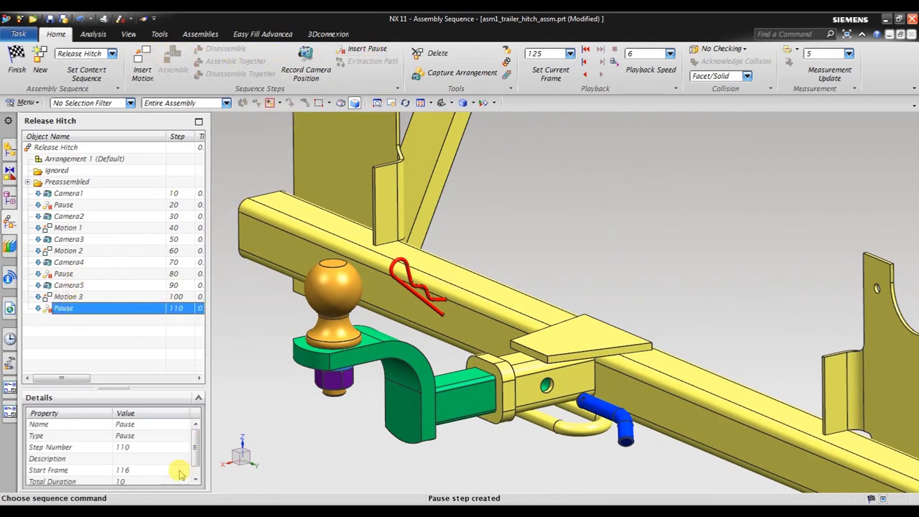
{"action": "scroll", "coordinate": [148, 452], "scroll_direction": "down", "scroll_amount": 1}
{"action": "left_click", "coordinate": [133, 469]}
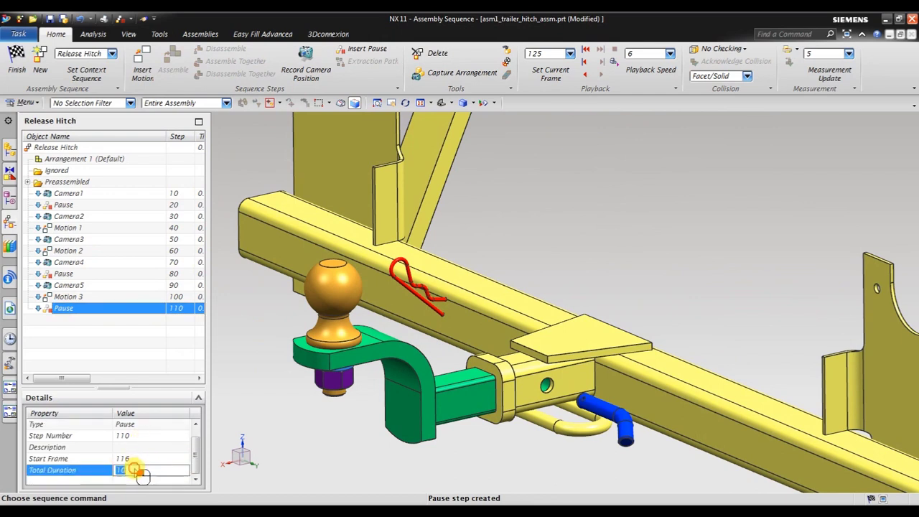
{"action": "type", "text": "20"}
{"action": "key", "text": "Return"}
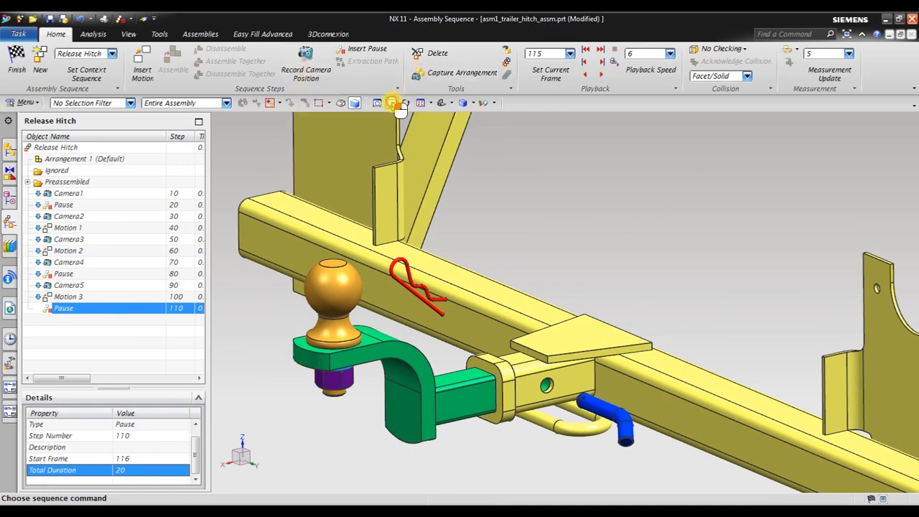
Pan the hitch assembly right and up, then record the view as a camera step
{"action": "left_click", "coordinate": [391, 103]}
{"action": "left_click_drag", "start_coordinate": [476, 282], "coordinate": [584, 246]}
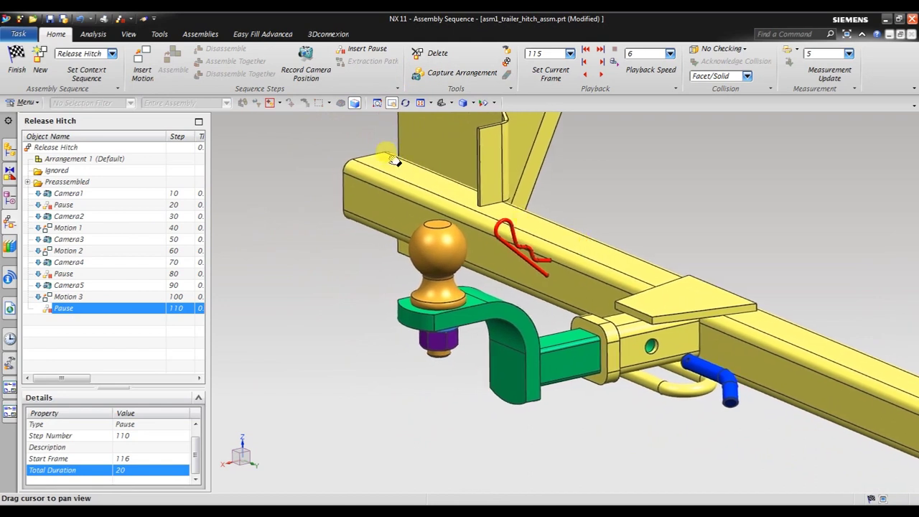
{"action": "left_click", "coordinate": [391, 102]}
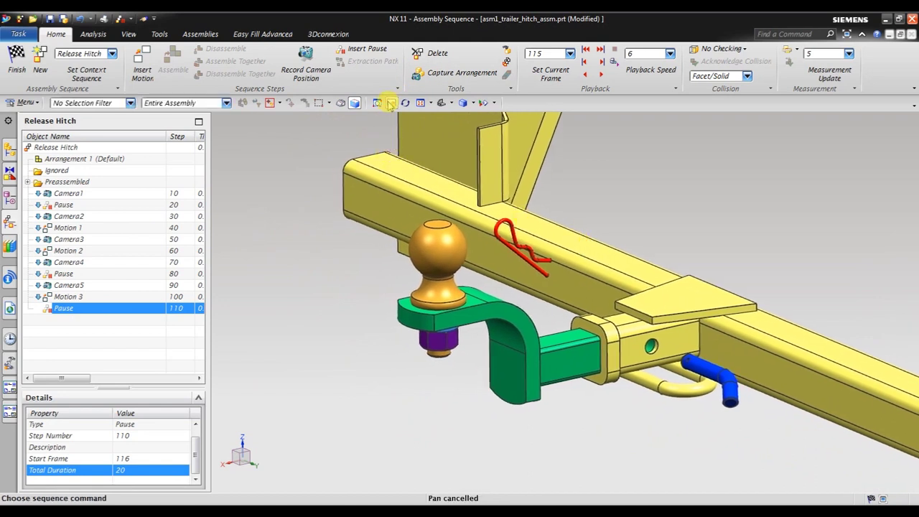
{"action": "left_click", "coordinate": [307, 60]}
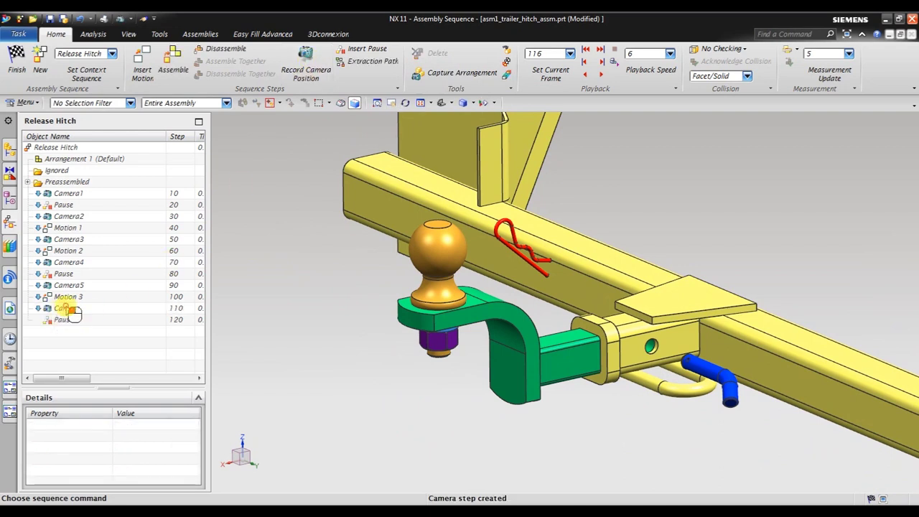
Move the camera step below the pause to step 120, rename it Camera6, and fast-forward to frame 136
{"action": "left_click_drag", "start_coordinate": [74, 310], "coordinate": [76, 323]}
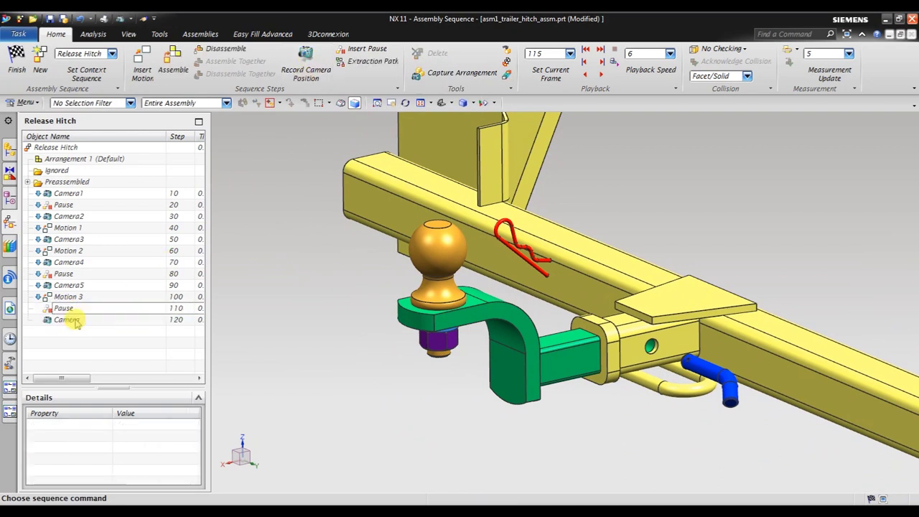
{"action": "left_click", "coordinate": [85, 321]}
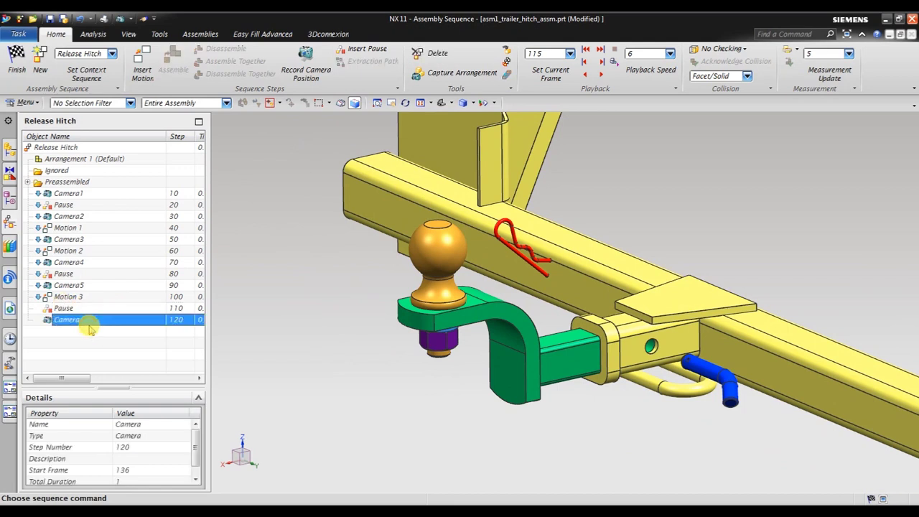
{"action": "left_click", "coordinate": [146, 425]}
{"action": "left_click", "coordinate": [148, 425]}
{"action": "type", "text": "6"}
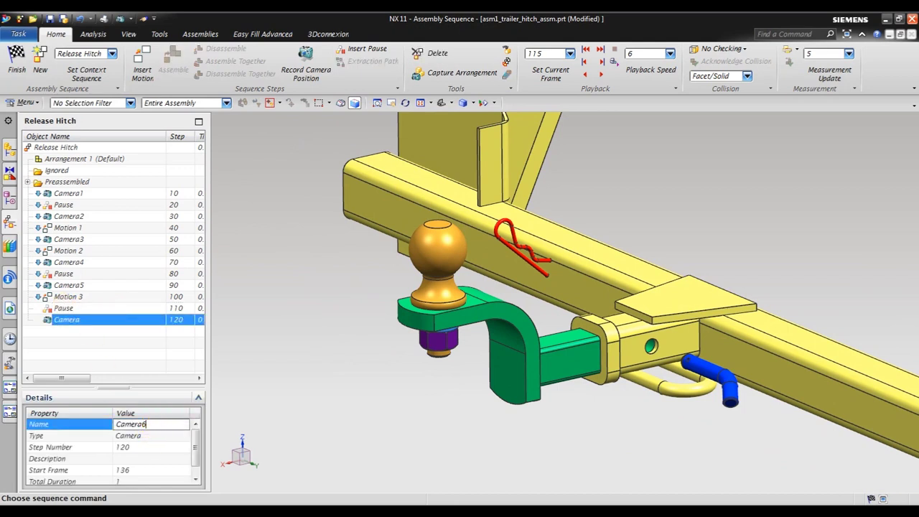
{"action": "key", "text": "Return"}
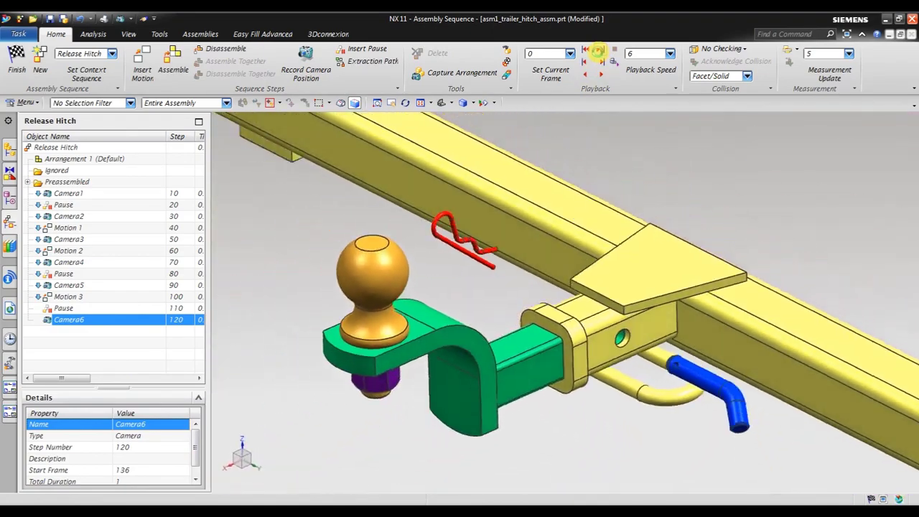
{"action": "left_click", "coordinate": [600, 52]}
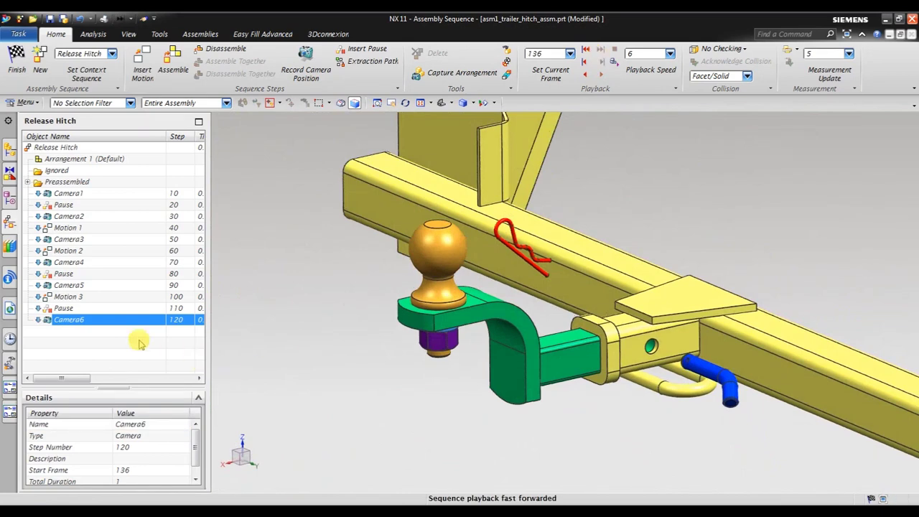
{"action": "left_click", "coordinate": [95, 343]}
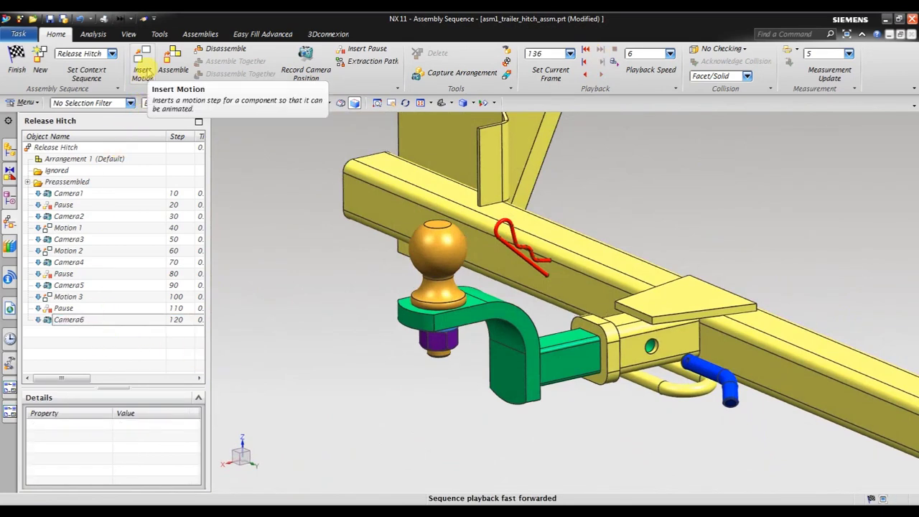
Start a new motion with the hitch ball, nut, green mount and drawbar as moving parts
{"action": "left_click", "coordinate": [142, 71]}
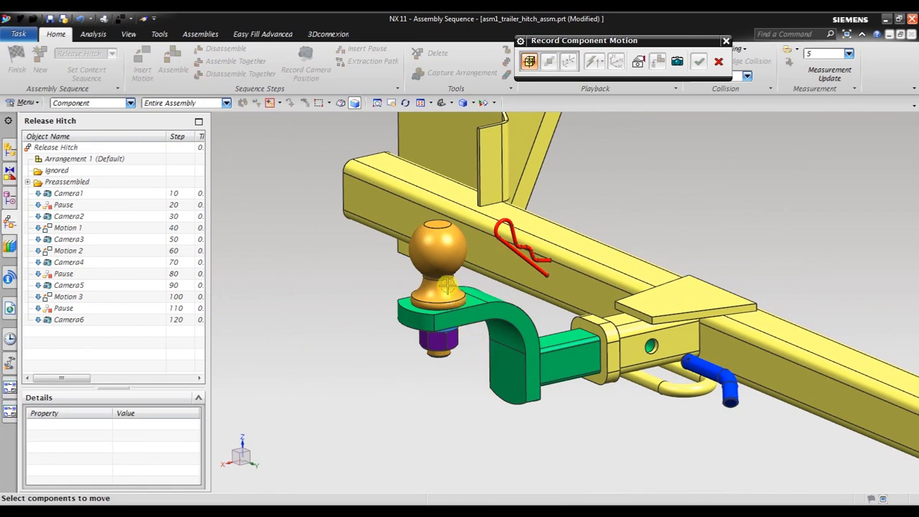
{"action": "left_click", "coordinate": [449, 343]}
{"action": "left_click", "coordinate": [448, 344]}
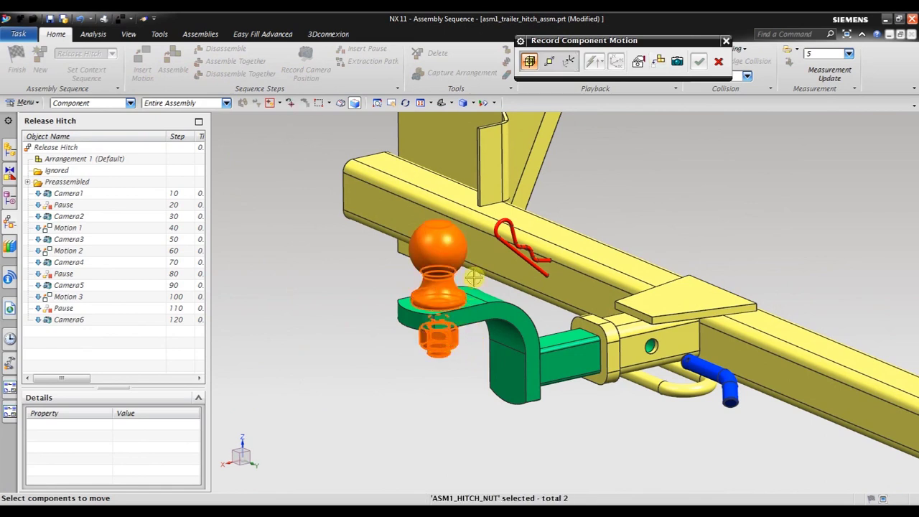
{"action": "left_click", "coordinate": [503, 314]}
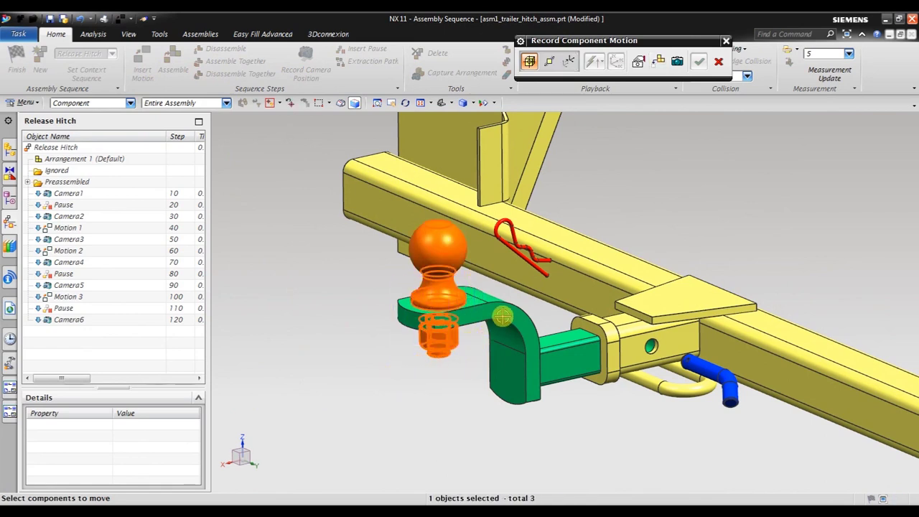
{"action": "left_click", "coordinate": [563, 358]}
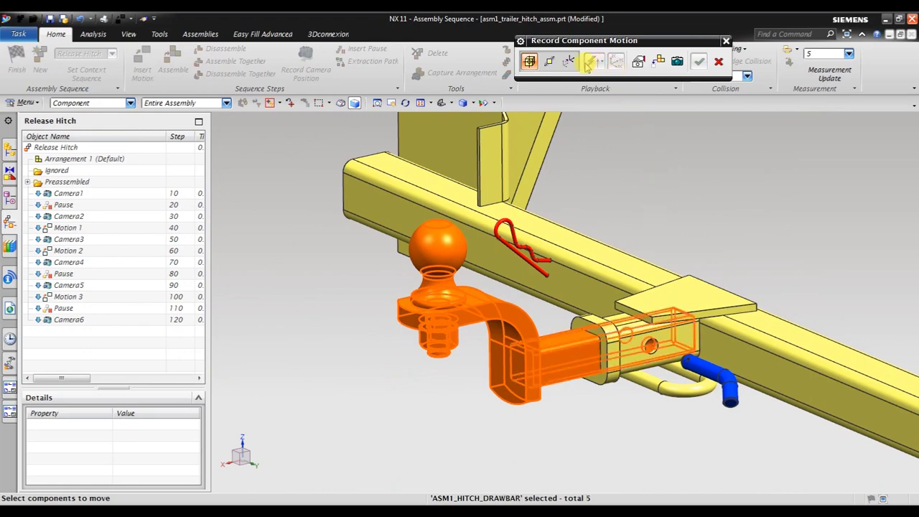
Place the move handles on the drawbar and align their axes with it
{"action": "left_click", "coordinate": [569, 62]}
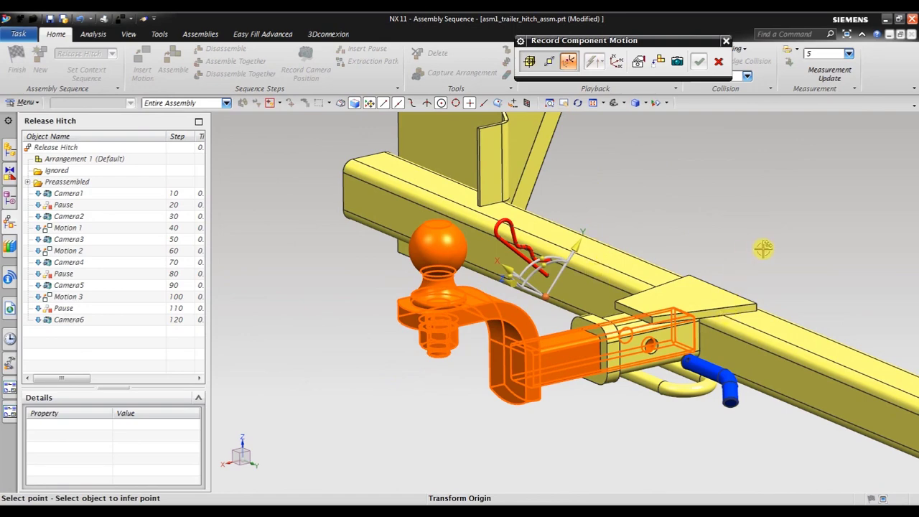
{"action": "middle_click_drag", "start_coordinate": [765, 248], "coordinate": [734, 239]}
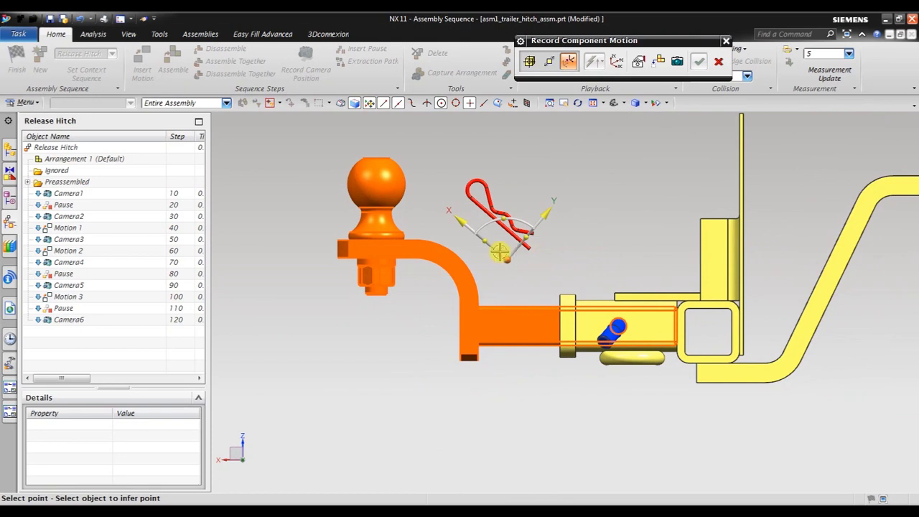
{"action": "mouse_move", "coordinate": [514, 270]}
{"action": "left_mouse_down"}
{"action": "mouse_move", "coordinate": [508, 316]}
{"action": "mouse_move", "coordinate": [482, 332]}
{"action": "left_mouse_up"}
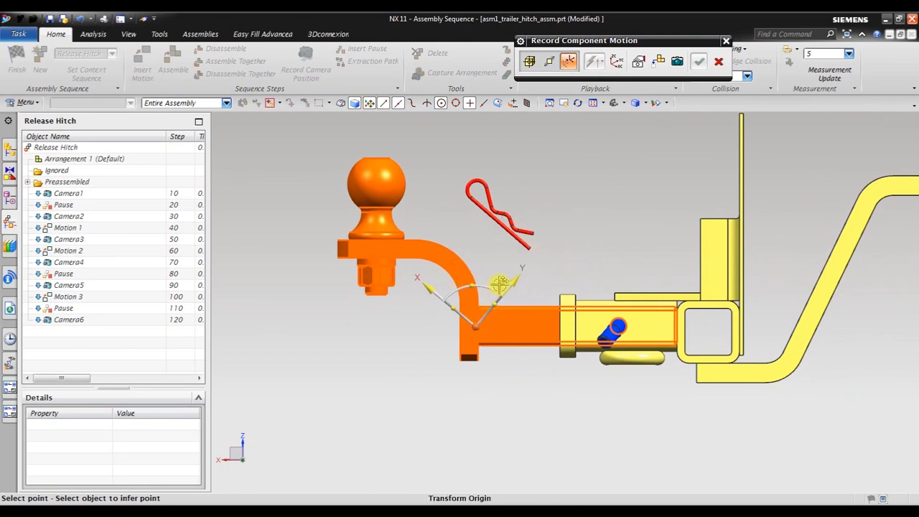
{"action": "left_click_drag", "start_coordinate": [483, 293], "coordinate": [515, 306]}
{"action": "scroll", "coordinate": [500, 312], "scroll_direction": "up", "scroll_amount": 3}
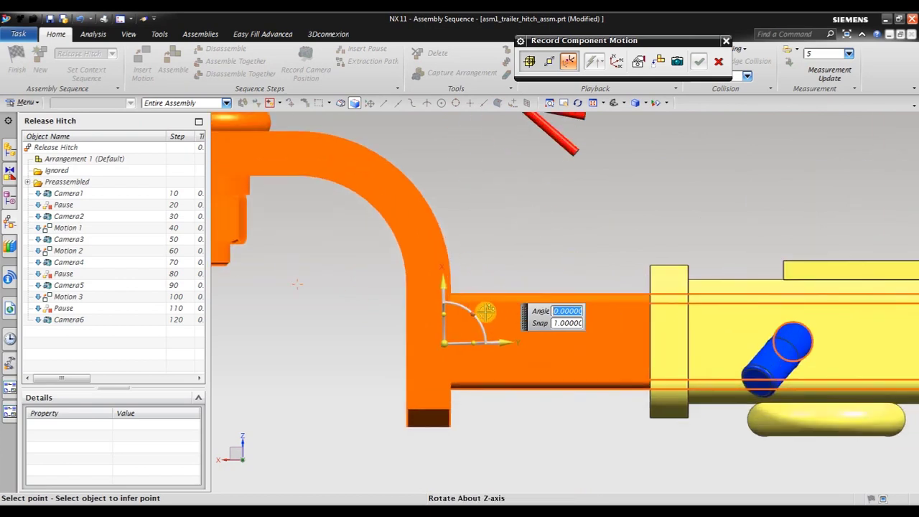
{"action": "mouse_move", "coordinate": [475, 310]}
{"action": "left_mouse_down"}
{"action": "mouse_move", "coordinate": [486, 327]}
{"action": "mouse_move", "coordinate": [480, 320]}
{"action": "left_mouse_up"}
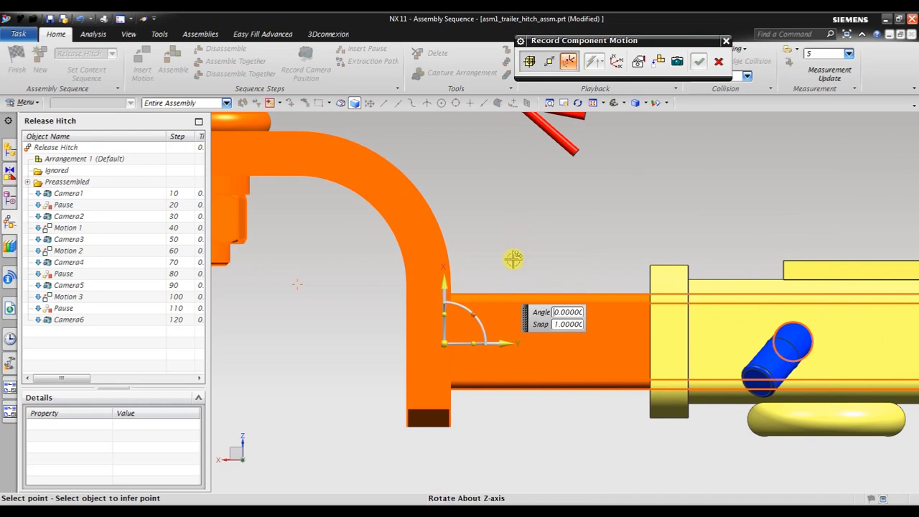
{"action": "scroll", "coordinate": [513, 259], "scroll_direction": "down", "scroll_amount": 3}
{"action": "scroll", "coordinate": [513, 259], "scroll_direction": "down", "scroll_amount": 2}
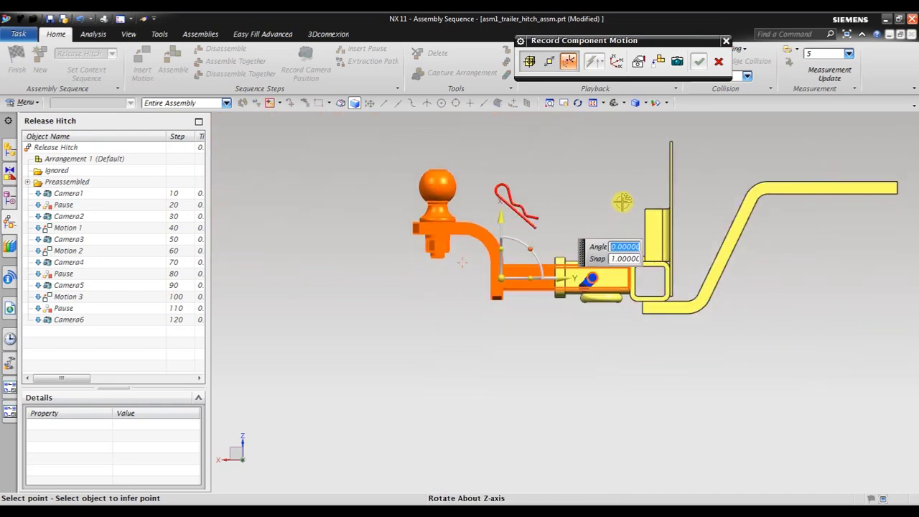
{"action": "middle_click_drag", "start_coordinate": [622, 201], "coordinate": [655, 223]}
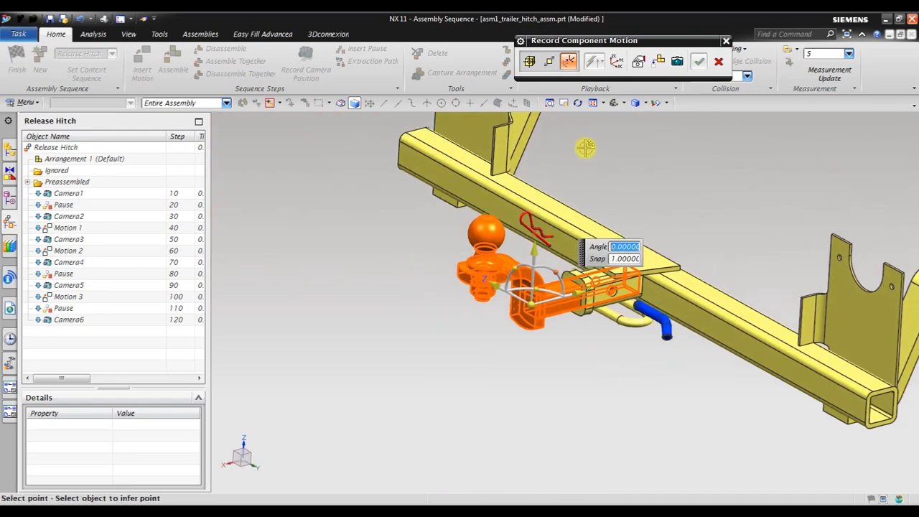
Slide the parts about 7 inches along YC out of the receiver and accept Motion 4
{"action": "left_click", "coordinate": [548, 62]}
{"action": "scroll", "coordinate": [560, 230], "scroll_direction": "up", "scroll_amount": 1}
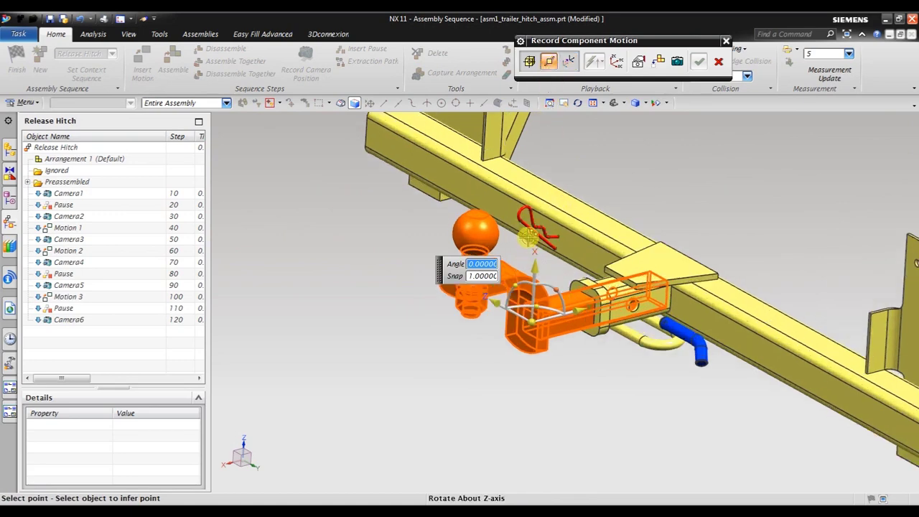
{"action": "scroll", "coordinate": [535, 252], "scroll_direction": "up", "scroll_amount": 1}
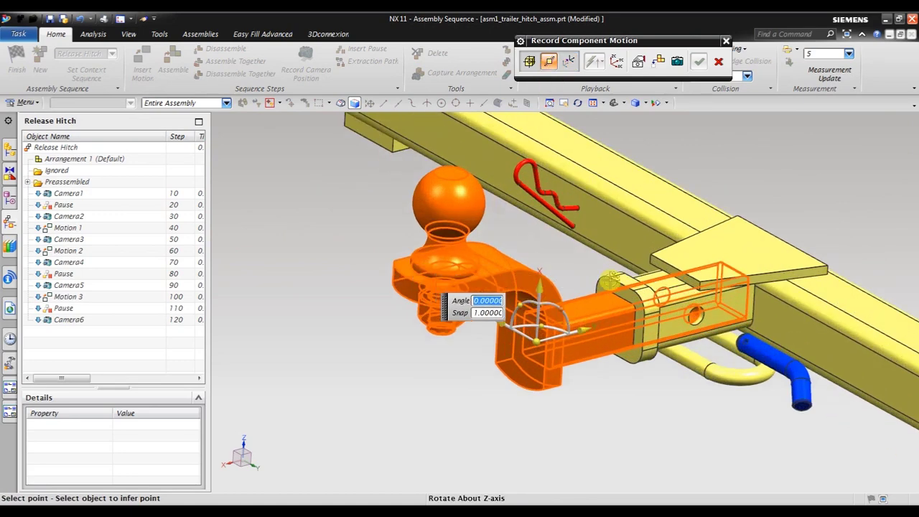
{"action": "scroll", "coordinate": [587, 330], "scroll_direction": "down", "scroll_amount": 2}
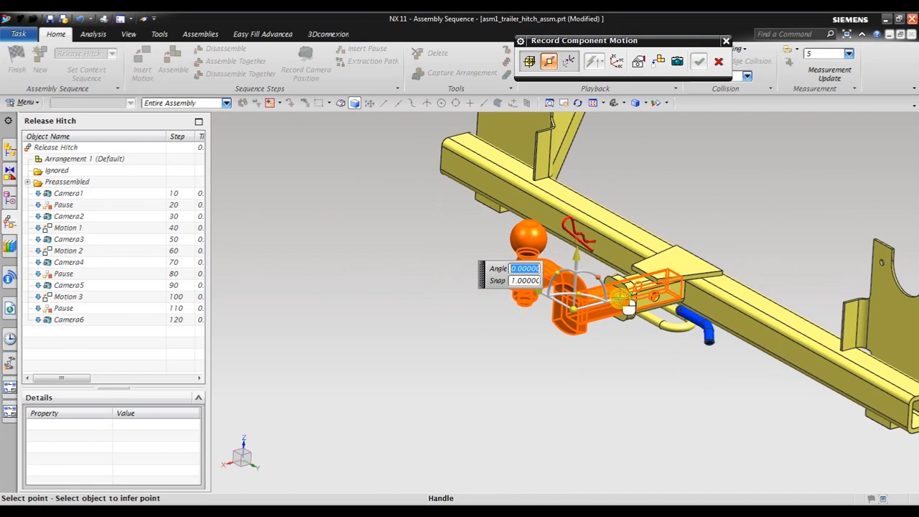
{"action": "left_click", "coordinate": [628, 306]}
{"action": "left_click_drag", "start_coordinate": [606, 307], "coordinate": [517, 340]}
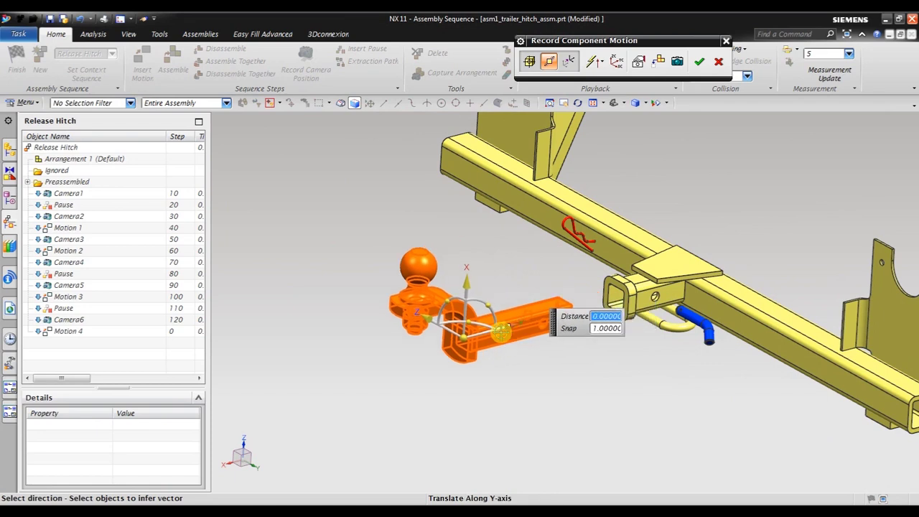
{"action": "left_click_drag", "start_coordinate": [508, 342], "coordinate": [506, 337]}
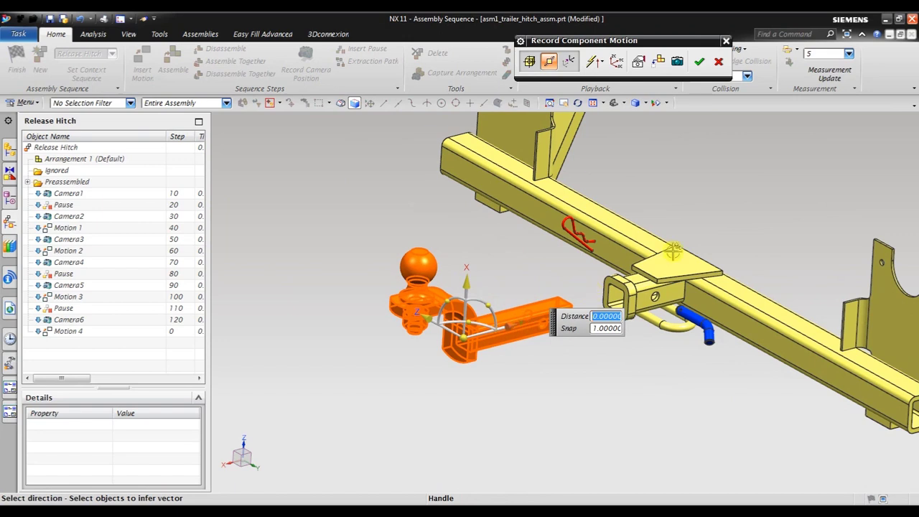
{"action": "left_click", "coordinate": [698, 63]}
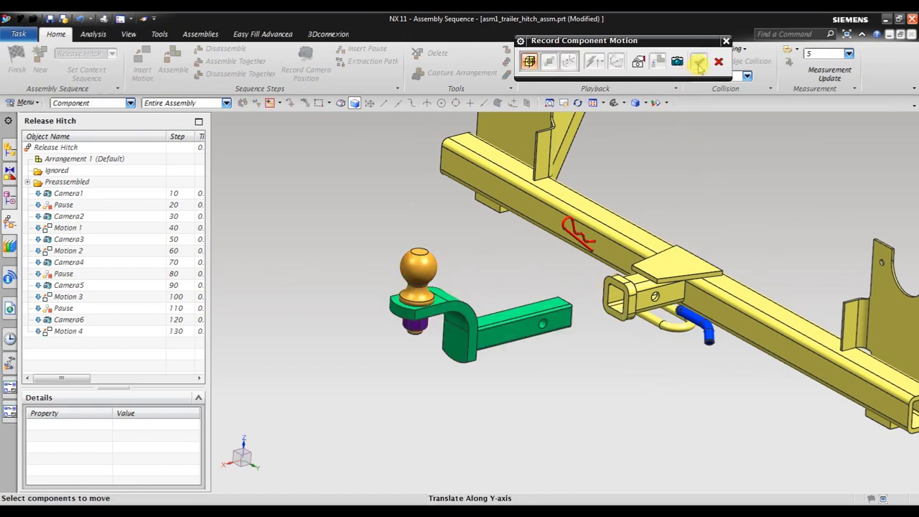
Close the motion tools, rewind to frame 0 and replay the sequence through frame 137
{"action": "left_click", "coordinate": [716, 63]}
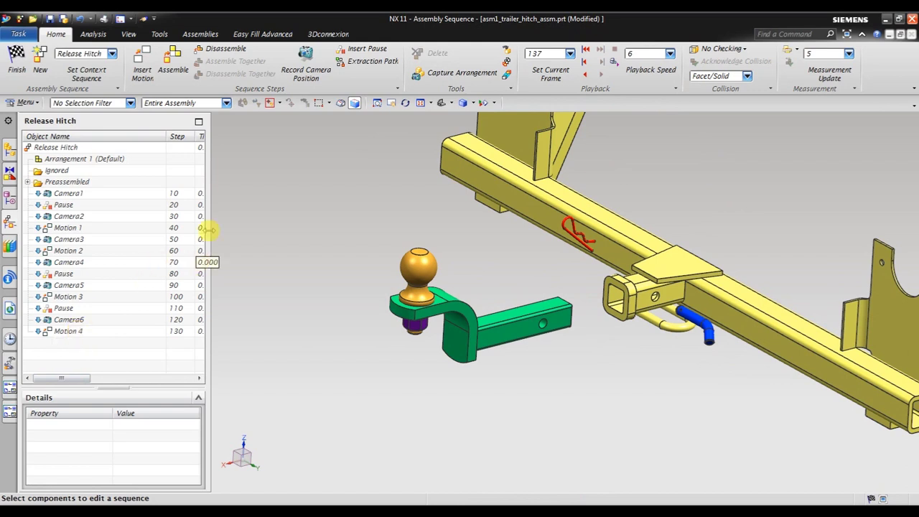
{"action": "left_click", "coordinate": [586, 51]}
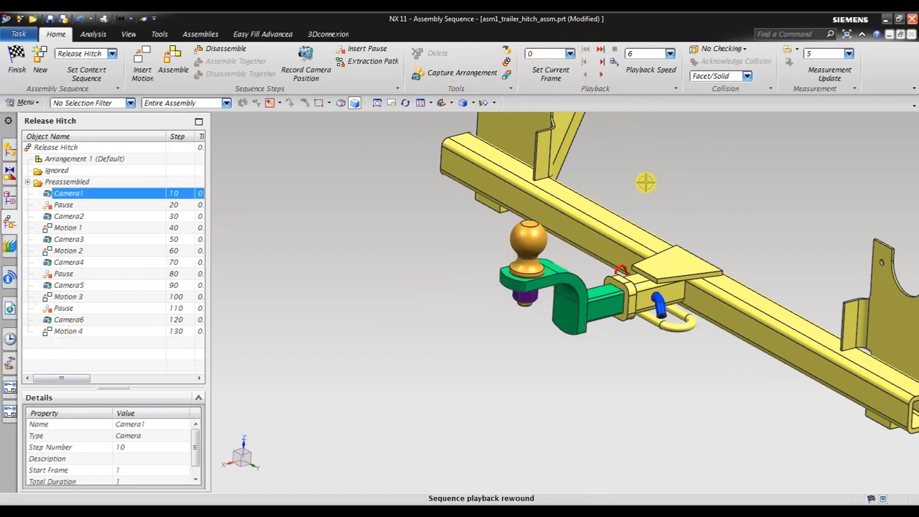
{"action": "left_click", "coordinate": [603, 78]}
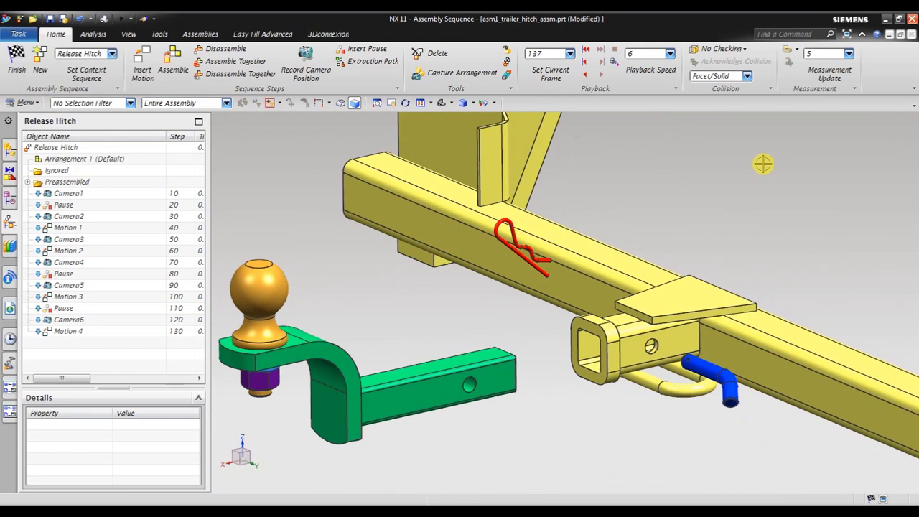
Set Motion 4's Movement 1 to 40 frames and replay the sequence to frame 176
{"action": "left_click", "coordinate": [97, 334]}
{"action": "scroll", "coordinate": [169, 452], "scroll_direction": "down", "scroll_amount": 1}
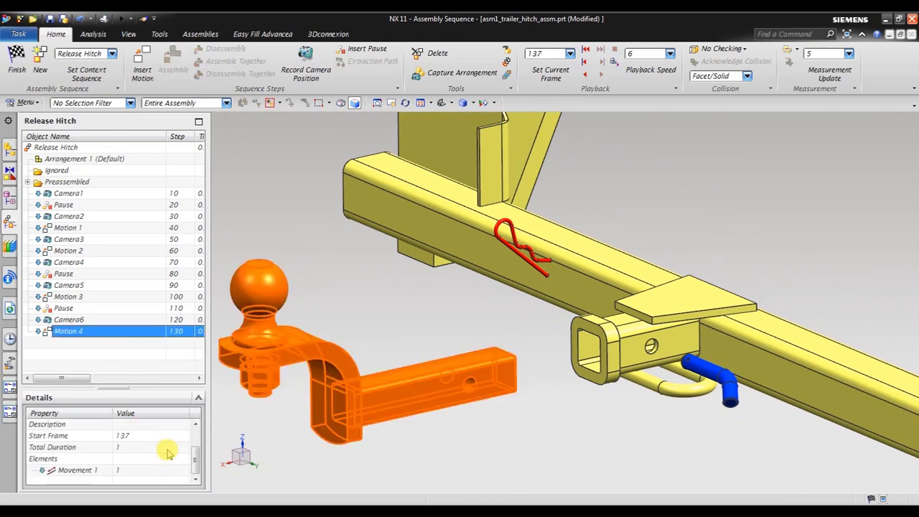
{"action": "left_click", "coordinate": [168, 469]}
{"action": "type", "text": "40"}
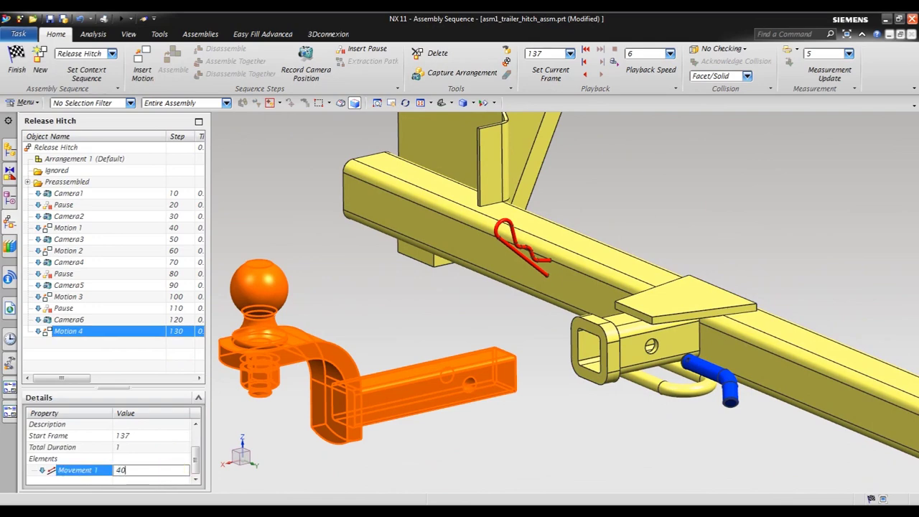
{"action": "key", "text": "Return"}
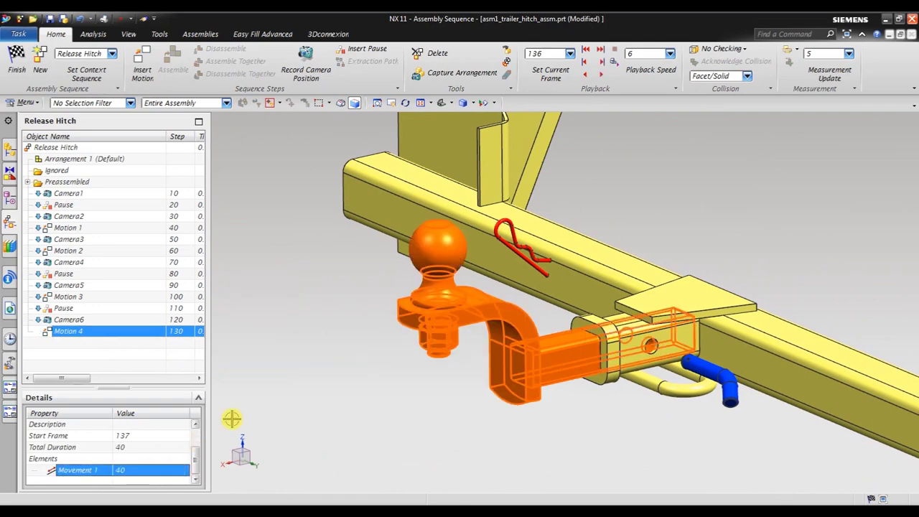
{"action": "left_click", "coordinate": [585, 51]}
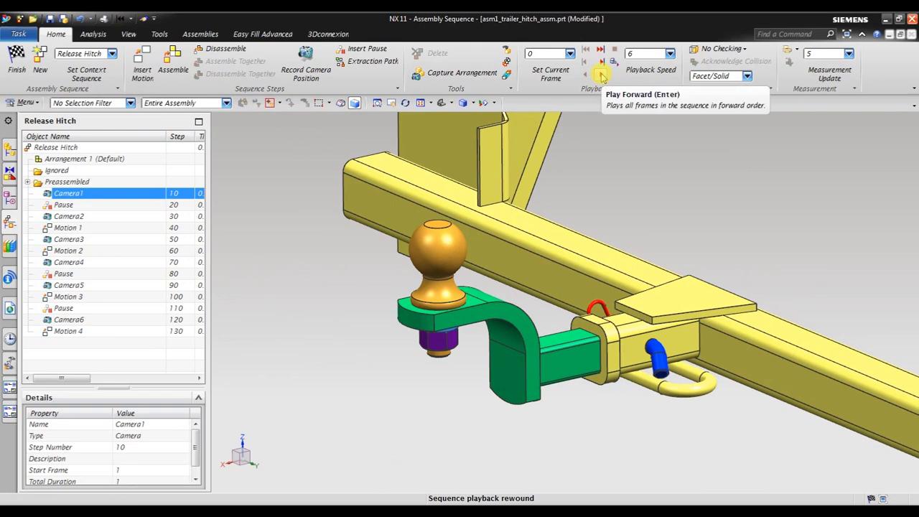
{"action": "left_click", "coordinate": [601, 63]}
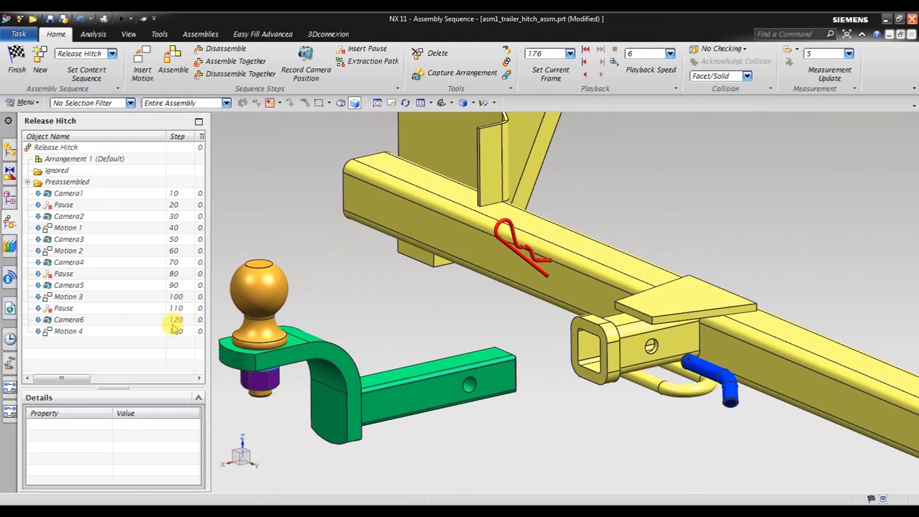
Shorten the step 110 pause's Total Duration to 15 and replay to frame 171
{"action": "left_click", "coordinate": [139, 312]}
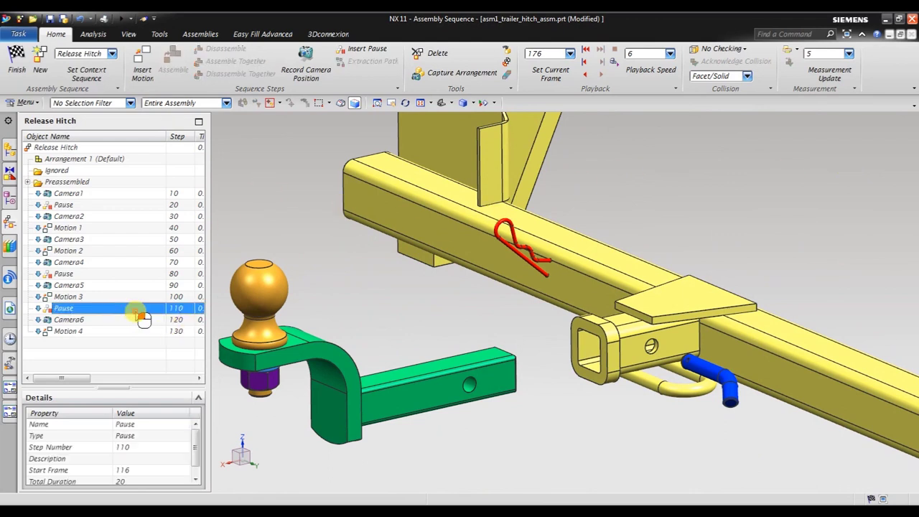
{"action": "scroll", "coordinate": [129, 453], "scroll_direction": "down", "scroll_amount": 1}
{"action": "left_click", "coordinate": [139, 472]}
{"action": "left_click", "coordinate": [140, 472]}
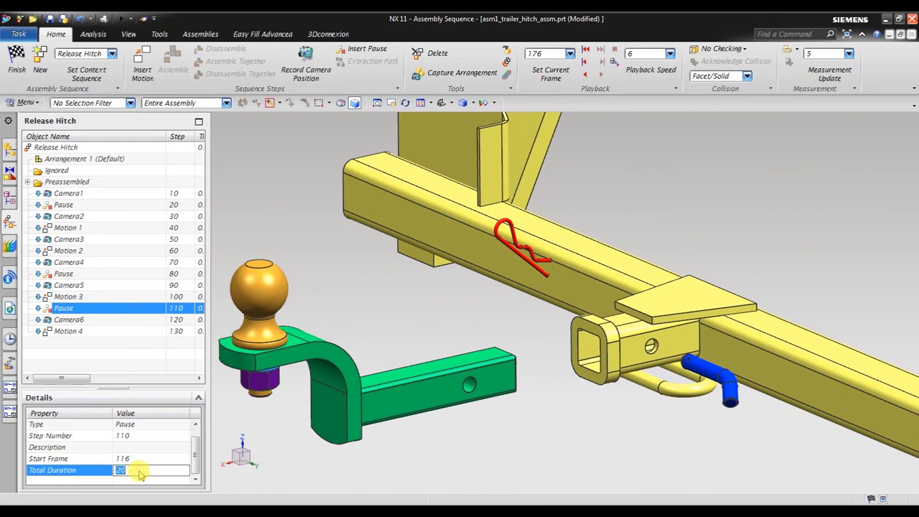
{"action": "type", "text": "15"}
{"action": "left_click", "coordinate": [139, 472]}
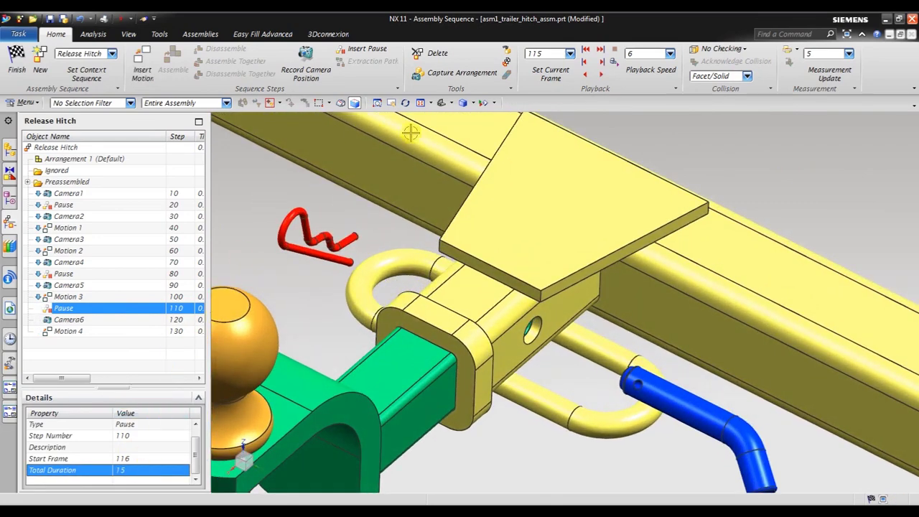
{"action": "left_click", "coordinate": [585, 49]}
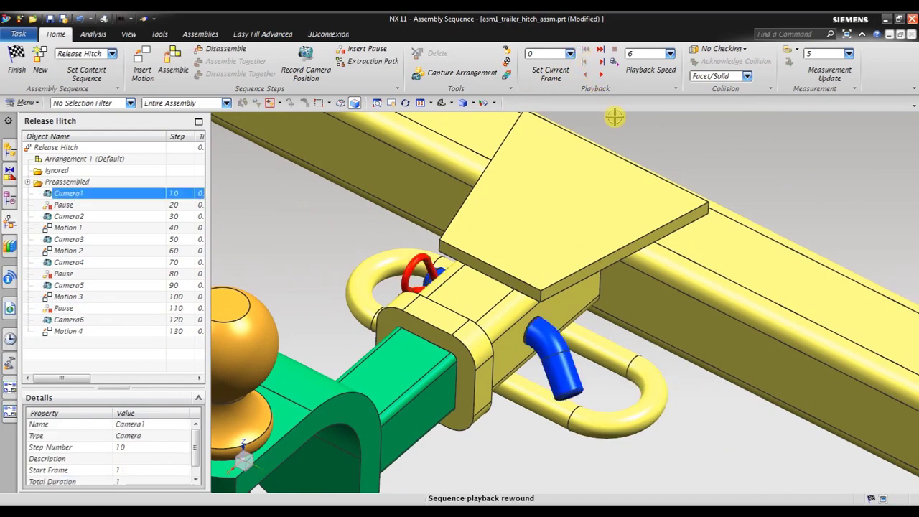
{"action": "left_click", "coordinate": [602, 76]}
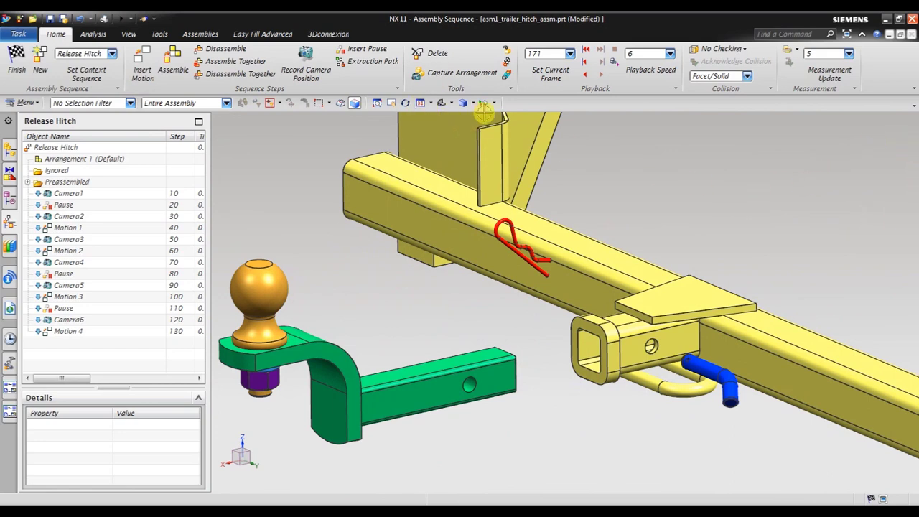
Fit the whole assembly, record it as camera step Camera7, and replay to frame 172
{"action": "left_click", "coordinate": [420, 103]}
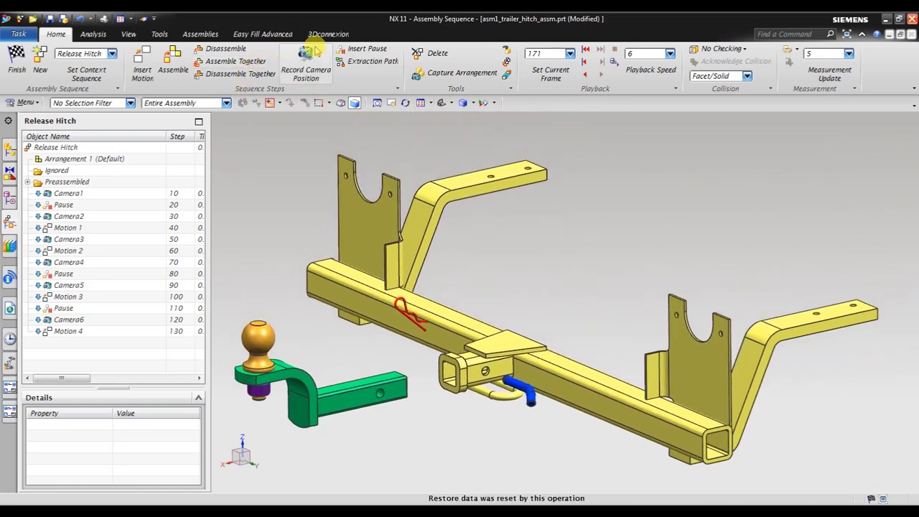
{"action": "left_click", "coordinate": [314, 71]}
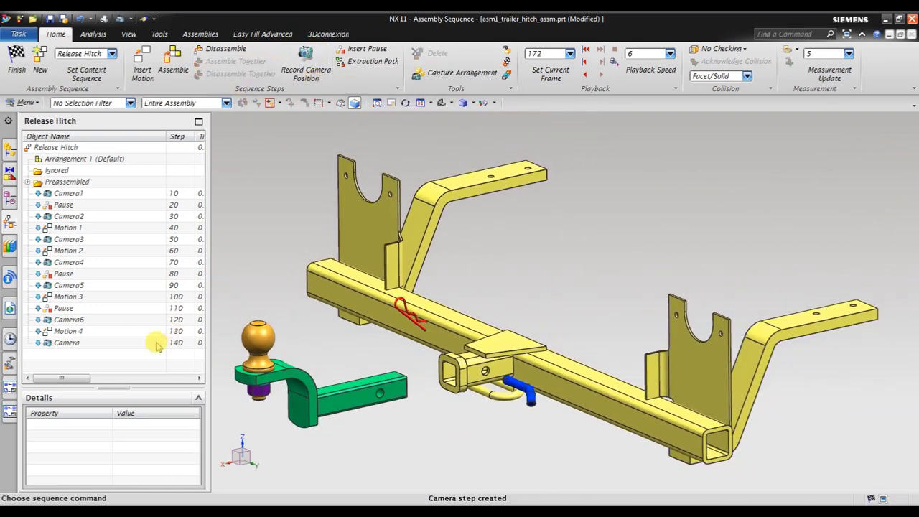
{"action": "left_click", "coordinate": [72, 343]}
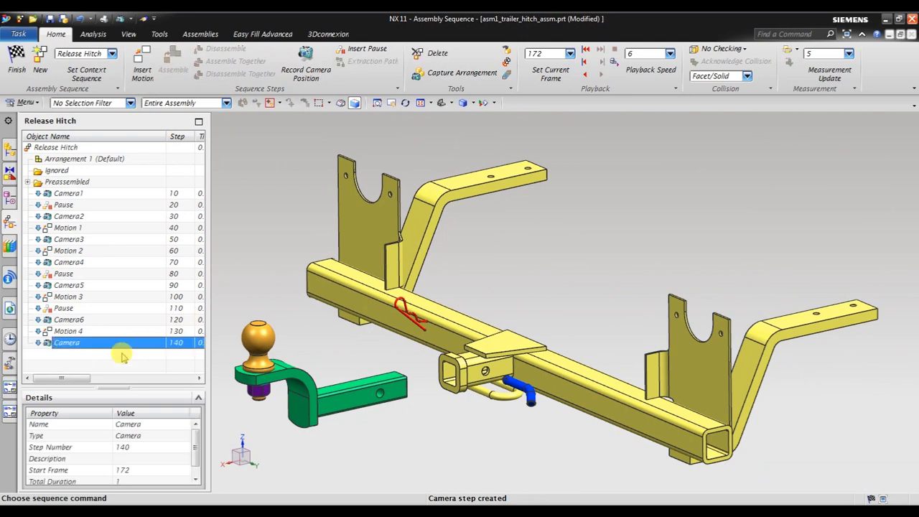
{"action": "left_click", "coordinate": [149, 424]}
{"action": "type", "text": "7"}
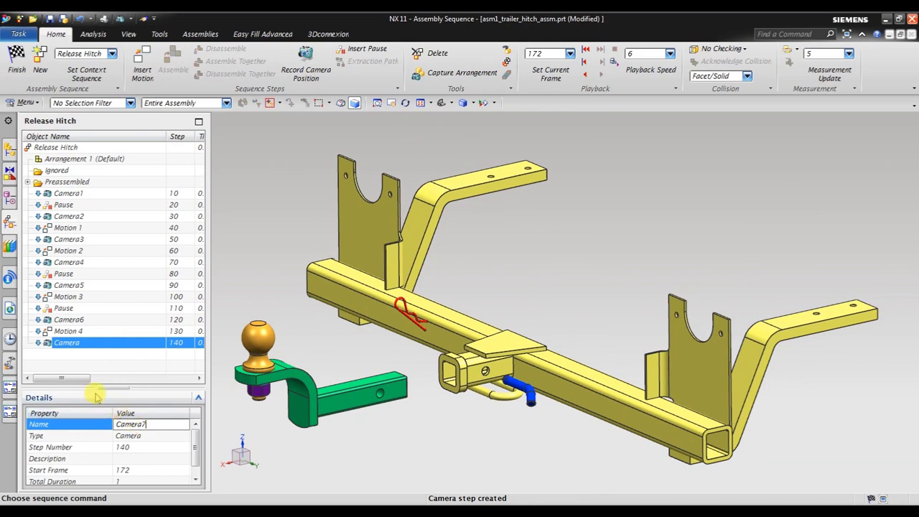
{"action": "left_click", "coordinate": [75, 360]}
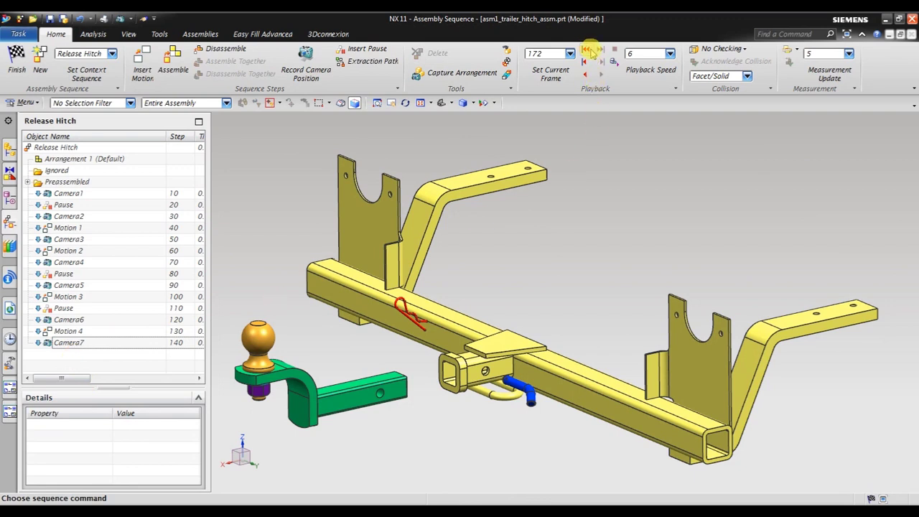
{"action": "left_click", "coordinate": [587, 51]}
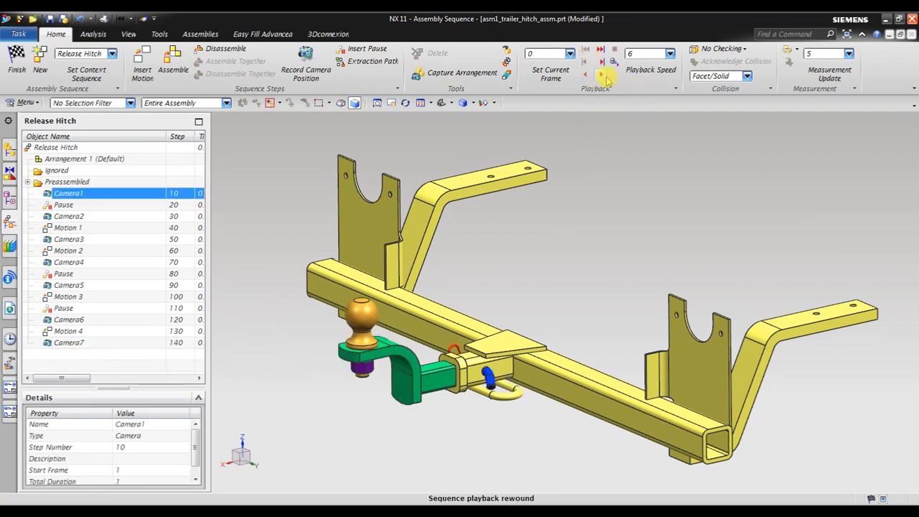
{"action": "left_click", "coordinate": [602, 74]}
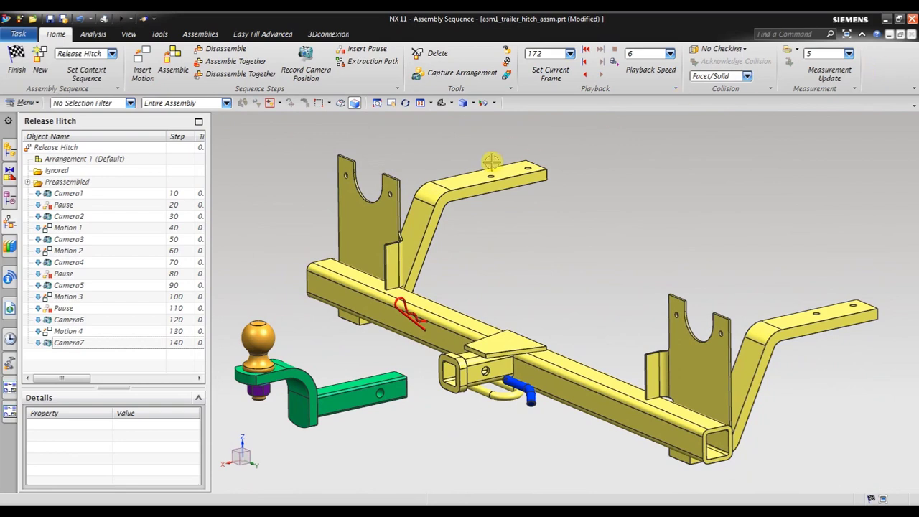
Go to the Motion 4 step, advance one frame, then go to the Camera7 step
{"action": "left_click", "coordinate": [100, 333]}
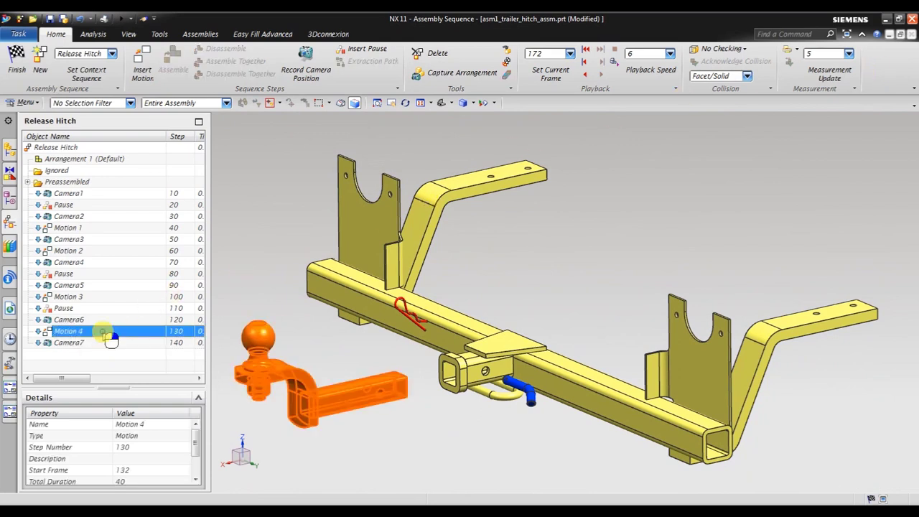
{"action": "right_click", "coordinate": [105, 335]}
{"action": "left_click", "coordinate": [128, 339]}
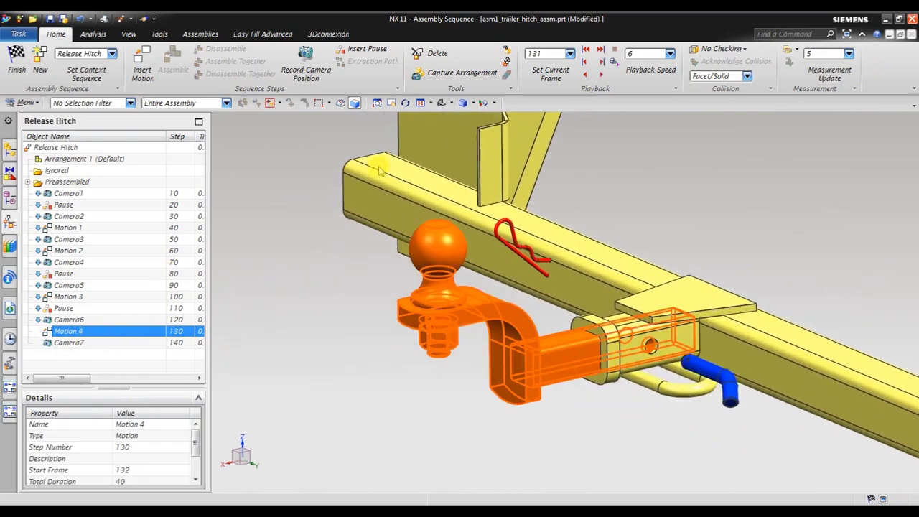
{"action": "left_click", "coordinate": [599, 63]}
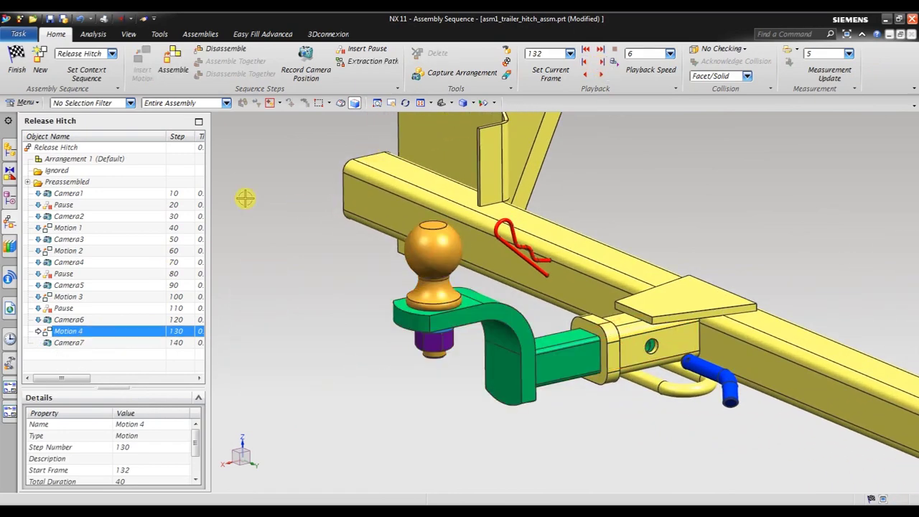
{"action": "right_click", "coordinate": [98, 347]}
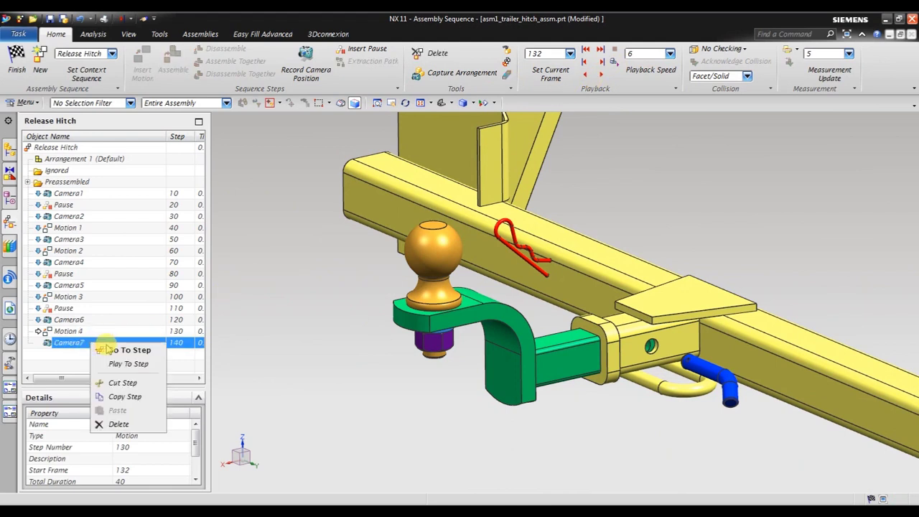
{"action": "left_click", "coordinate": [115, 350]}
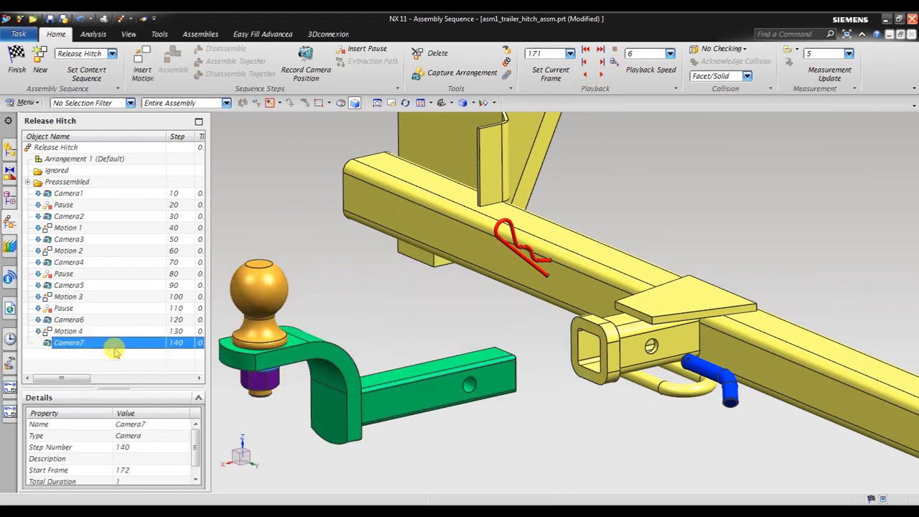
Insert a pause before Camera7 with a Total Duration of 15
{"action": "left_click", "coordinate": [367, 53]}
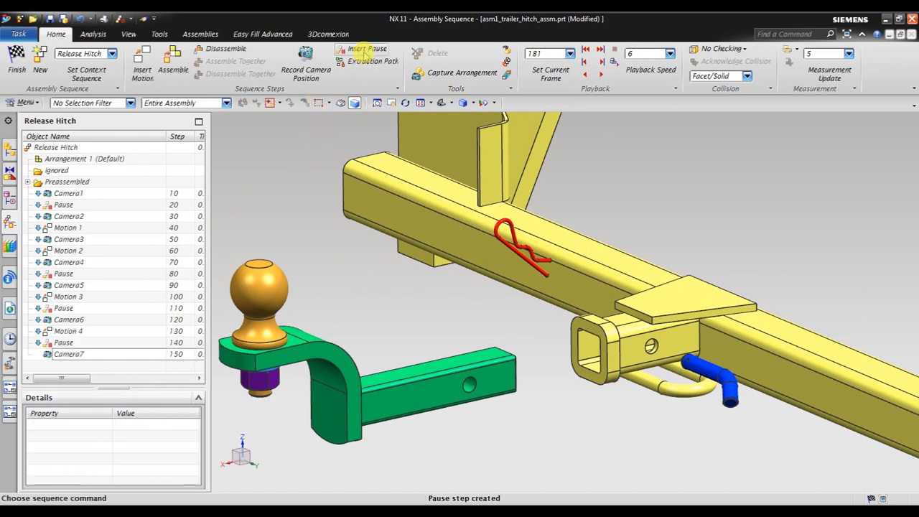
{"action": "left_click", "coordinate": [61, 343]}
{"action": "scroll", "coordinate": [131, 479], "scroll_direction": "down", "scroll_amount": 1}
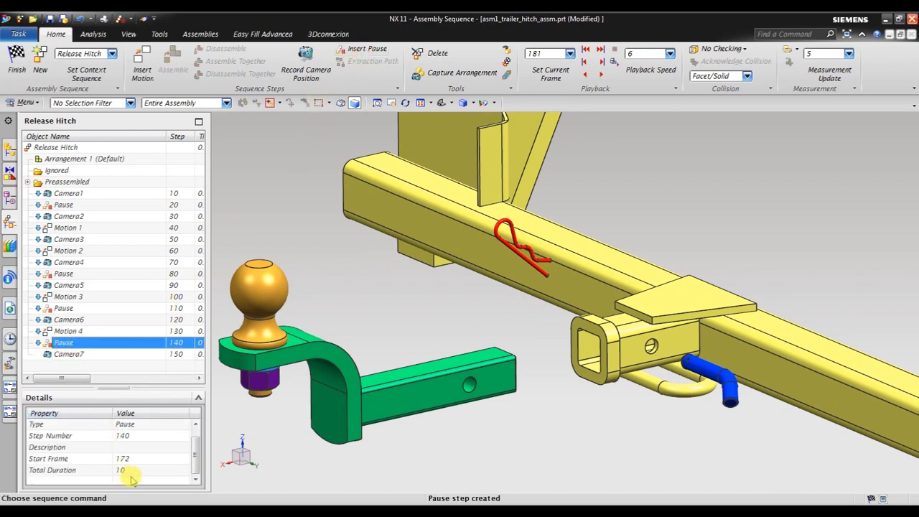
{"action": "left_click", "coordinate": [135, 470]}
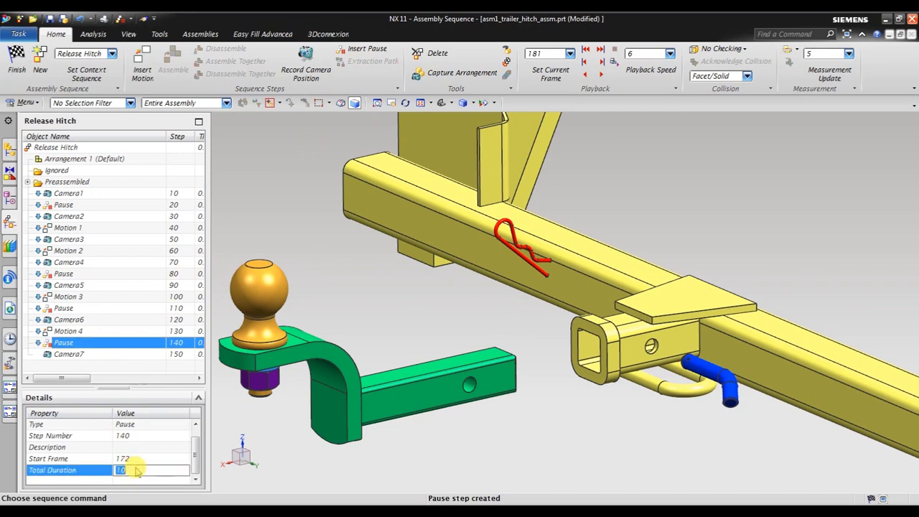
{"action": "type", "text": "15"}
{"action": "key", "text": "Return"}
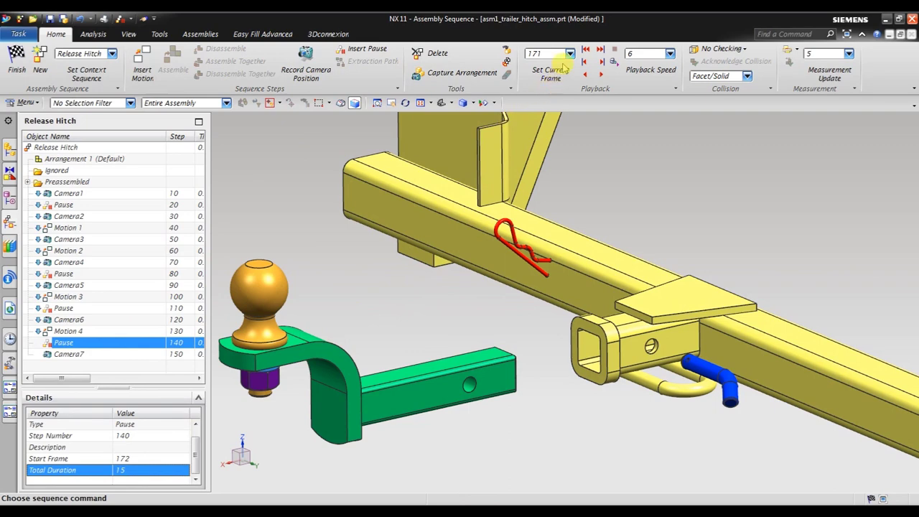
Rewind Release Hitch to frame 0 and play the finished sequence from the start
{"action": "left_click", "coordinate": [585, 51]}
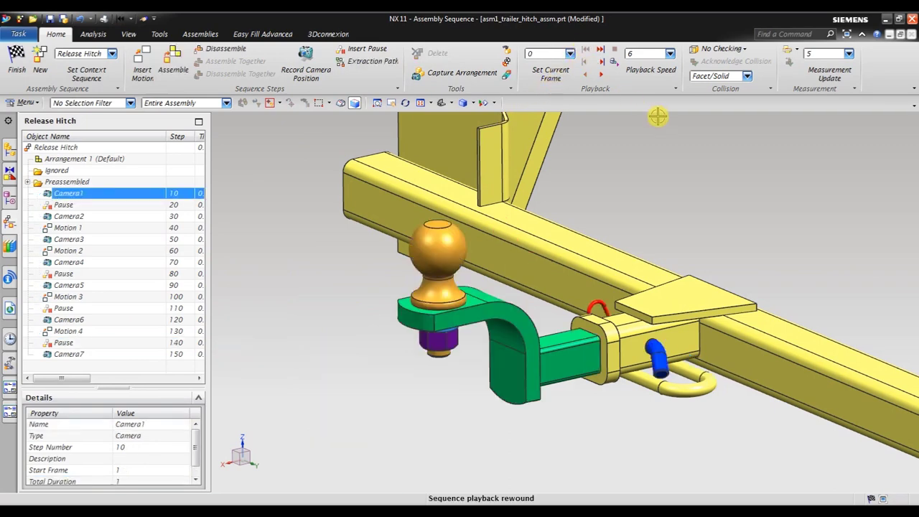
{"action": "left_click", "coordinate": [602, 74]}
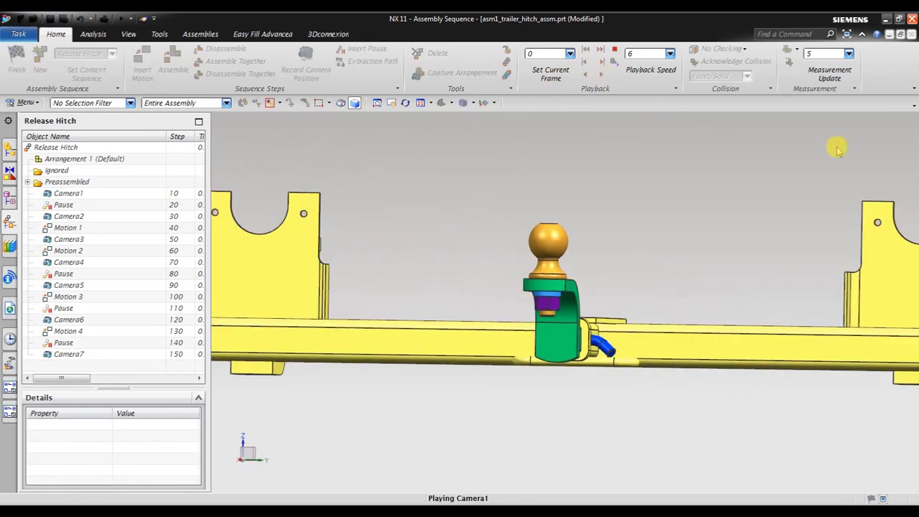